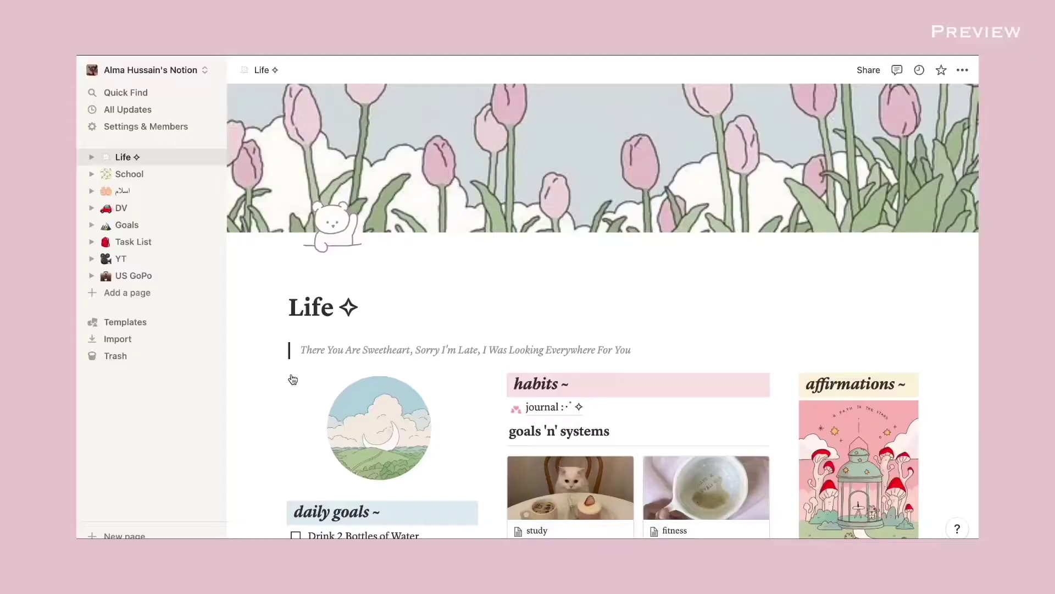
# Tick off the Drink 2 Bottles of Water daily goal on the Life page.
pyautogui.scroll(-3, 275, 405)
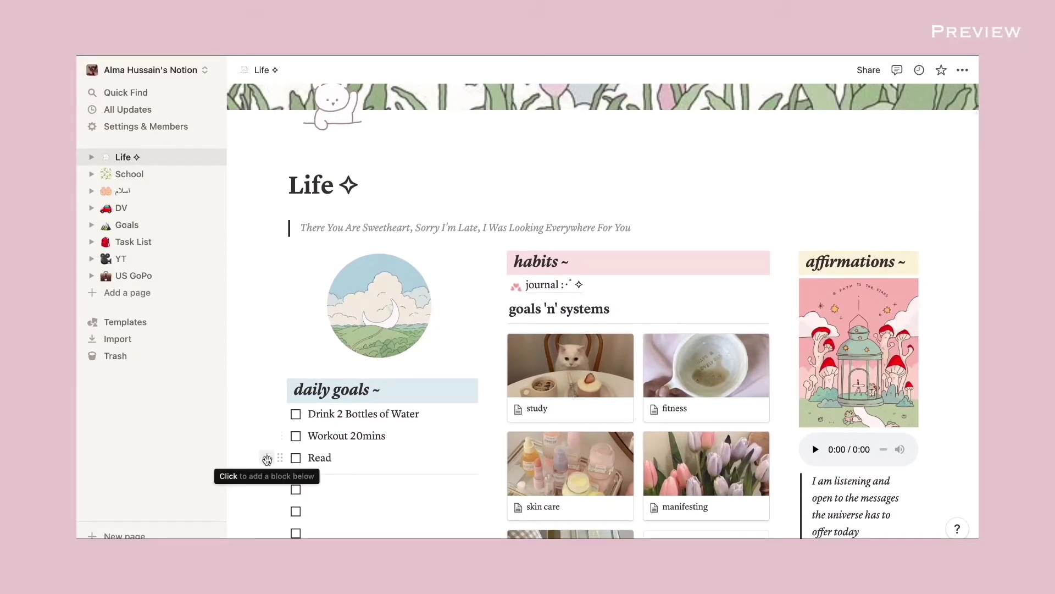
pyautogui.scroll(-5, 265, 495)
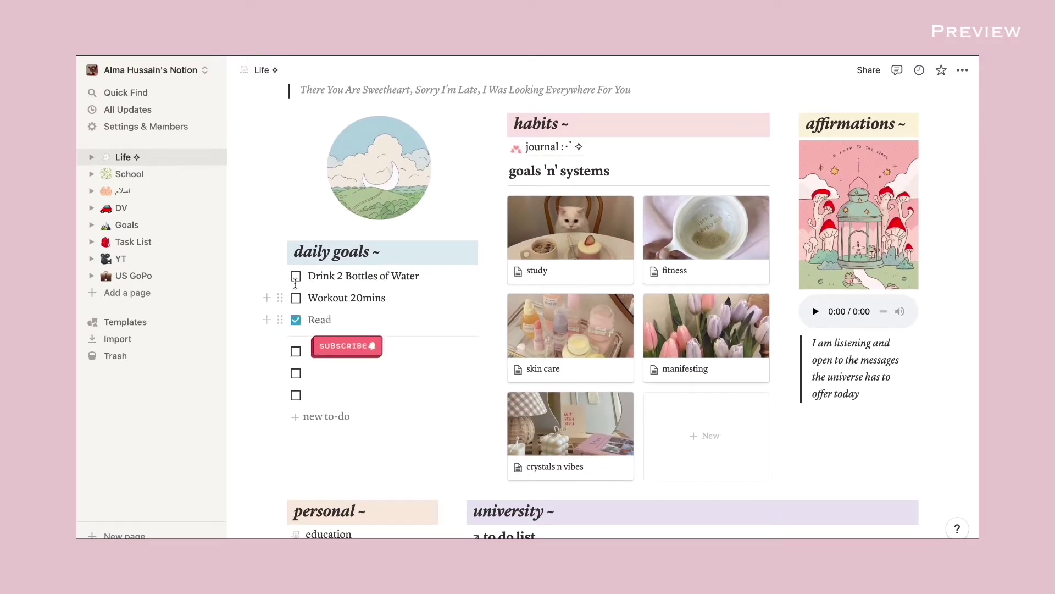
pyautogui.click(296, 275)
# Scroll down the Life dashboard through its habits and affirmations to the watch list.
pyautogui.scroll(-9, 258, 484)
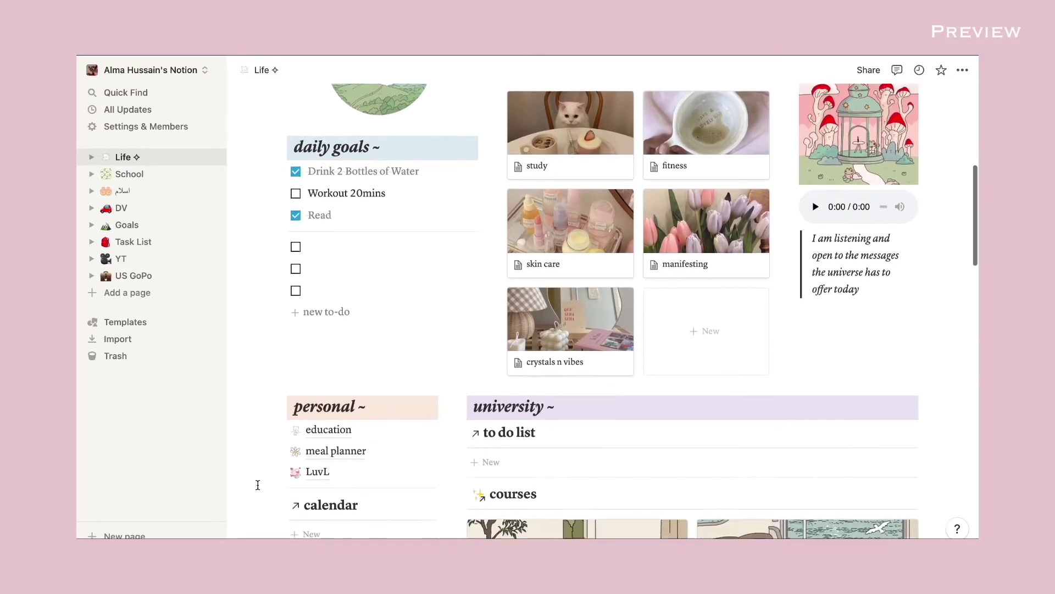
pyautogui.scroll(-5, 258, 485)
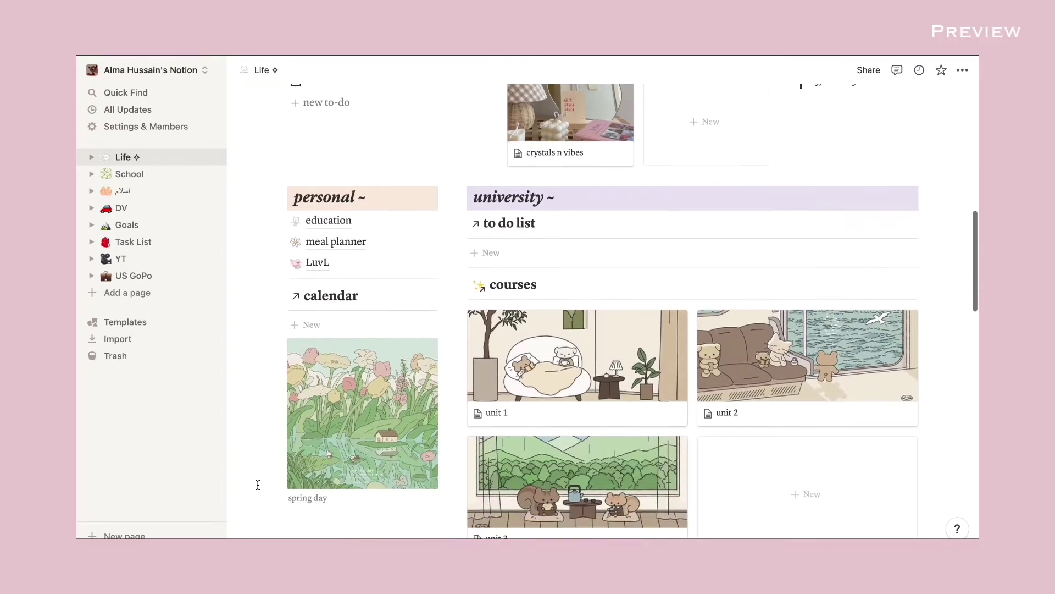
pyautogui.scroll(-5, 258, 484)
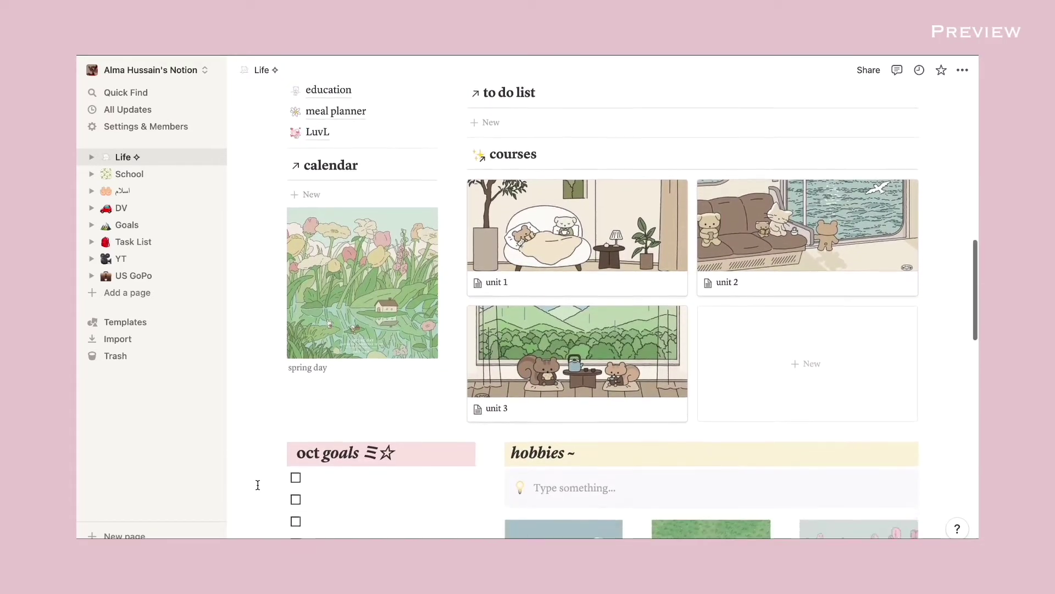
pyautogui.scroll(-6, 257, 484)
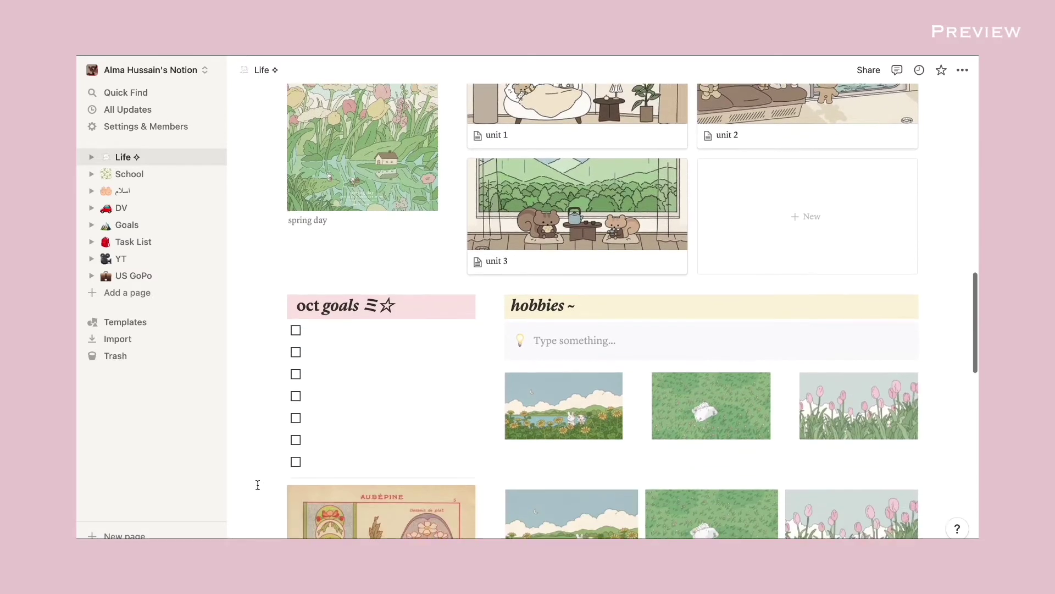
pyautogui.scroll(-3, 258, 485)
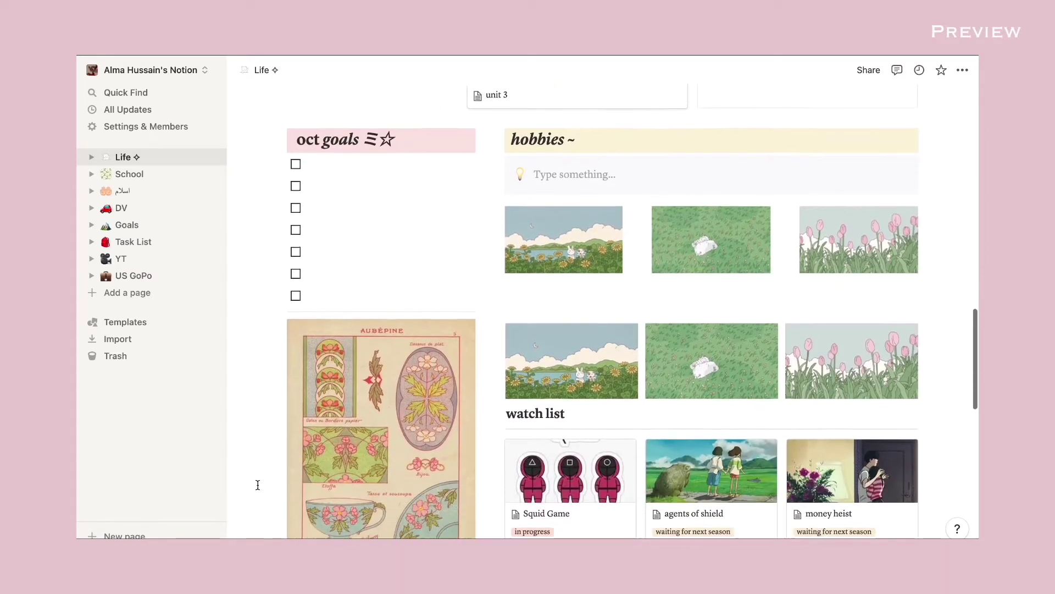
pyautogui.scroll(-7, 258, 485)
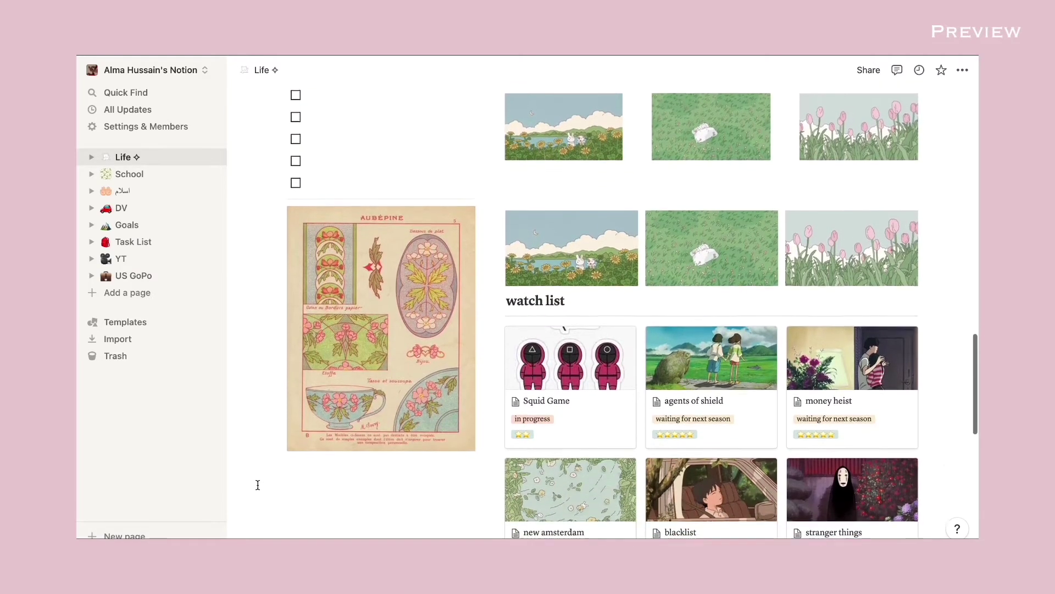
pyautogui.scroll(-5, 258, 485)
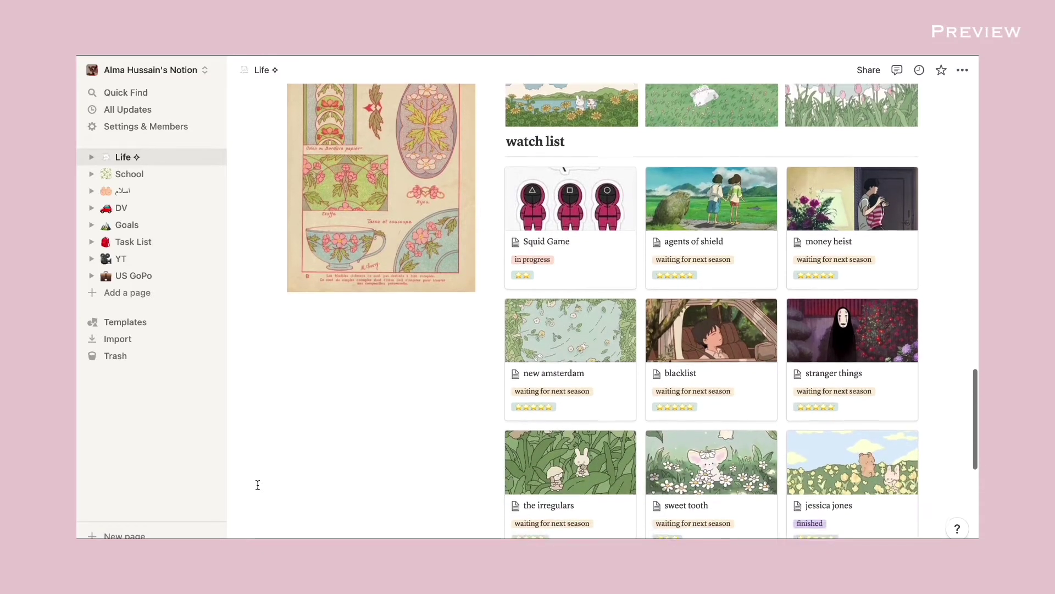
pyautogui.scroll(-7, 258, 485)
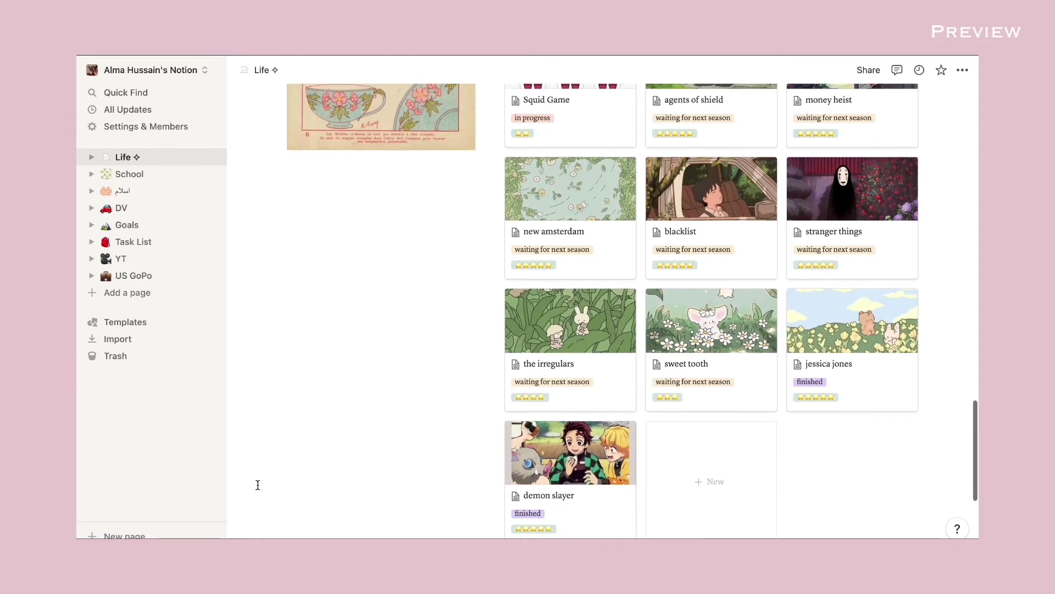
pyautogui.scroll(-2, 257, 485)
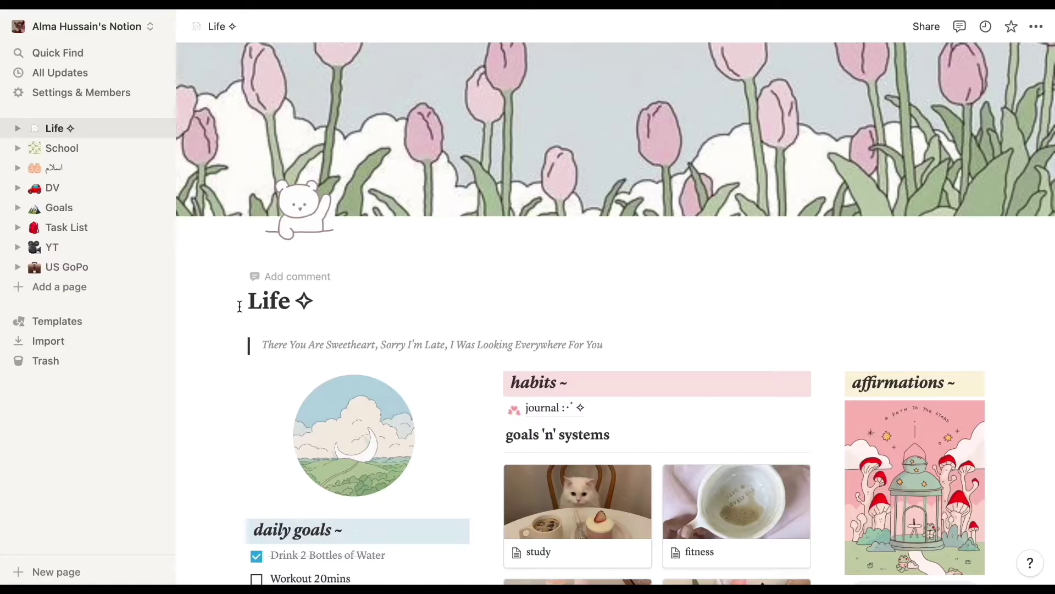
# Open the page icon picker and dismiss it without changing the icon.
pyautogui.click(289, 209)
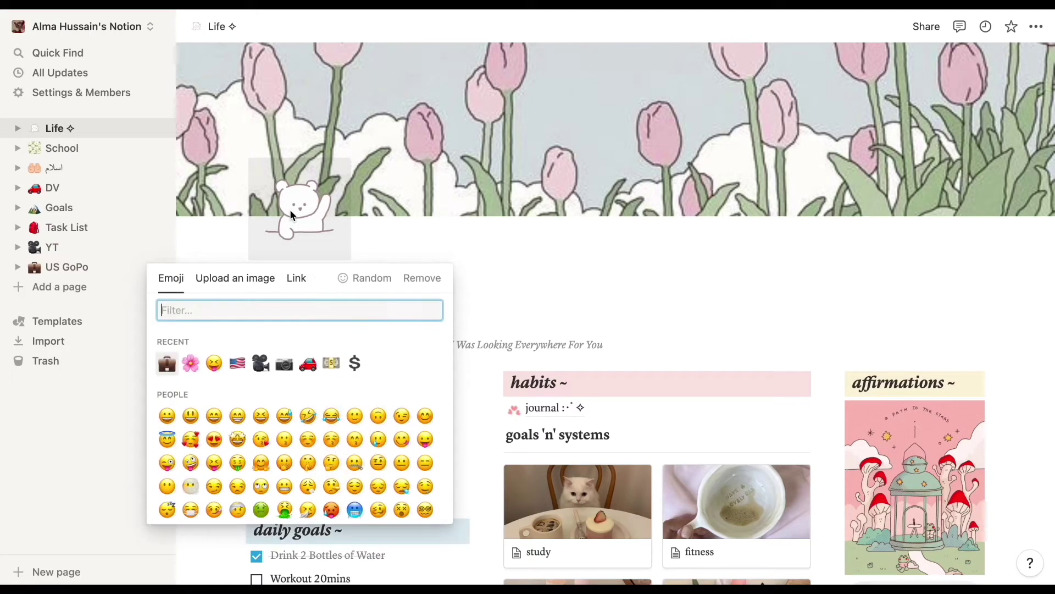
pyautogui.click(474, 300)
pyautogui.scroll(-1, 453, 288)
pyautogui.scroll(-2, 453, 288)
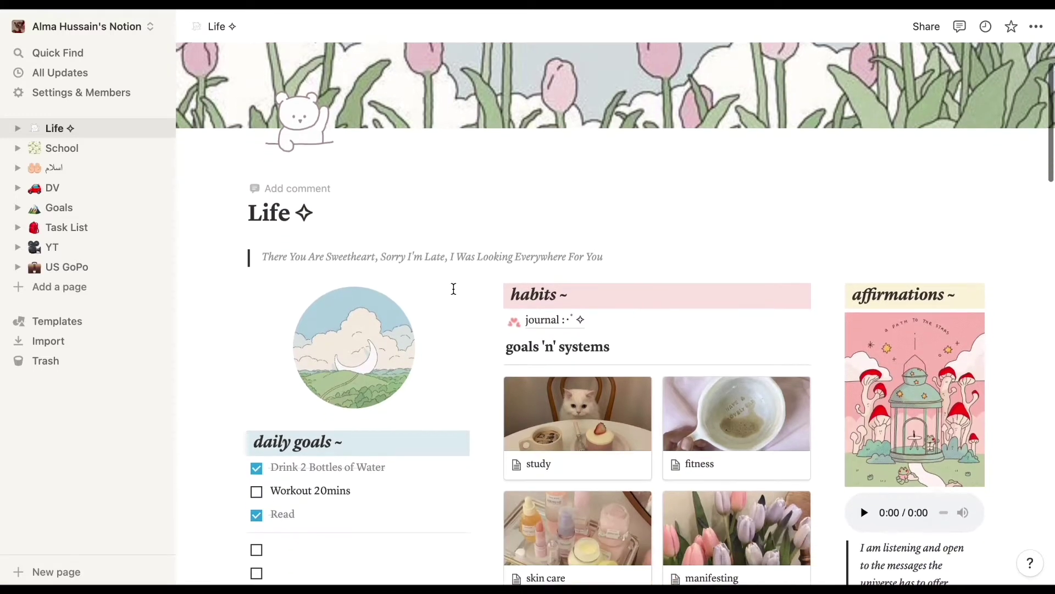
pyautogui.scroll(-2, 415, 264)
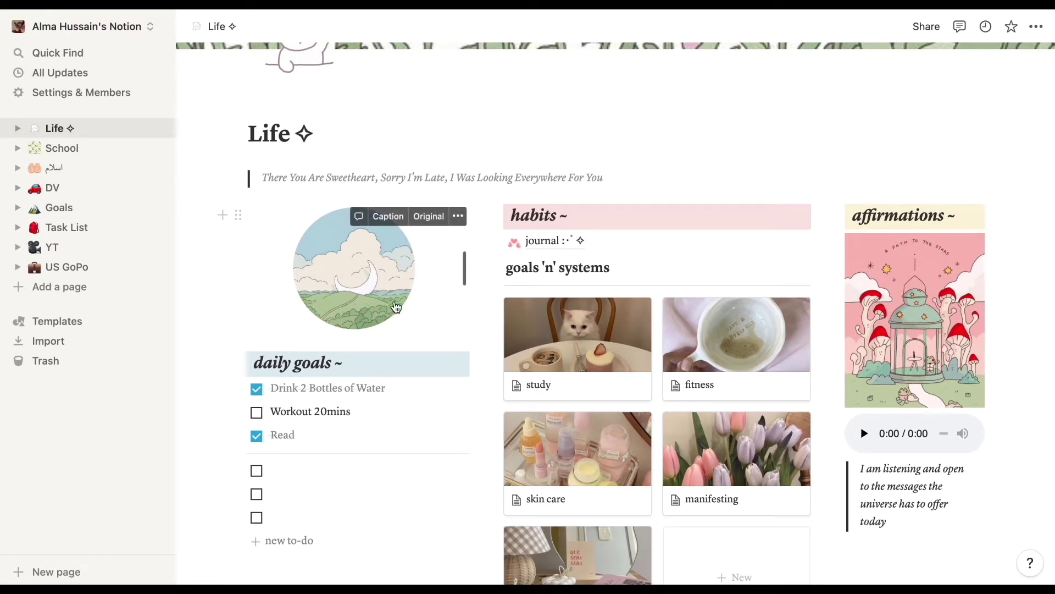
pyautogui.scroll(-3, 395, 307)
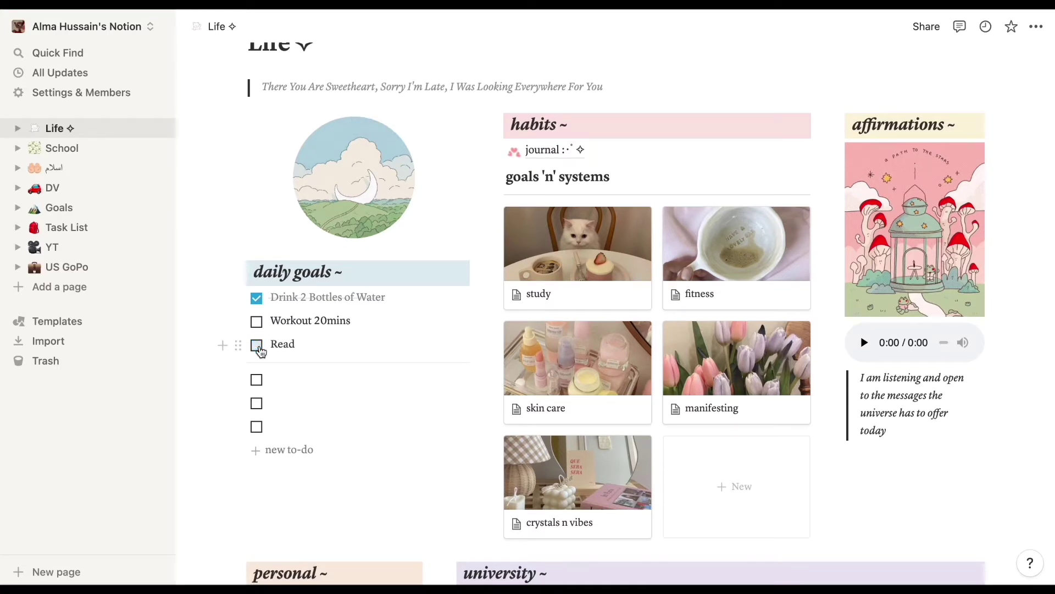
# Toggle the Drink 2 Bottles of Water goal, then open the journal link under habits.
pyautogui.click(260, 304)
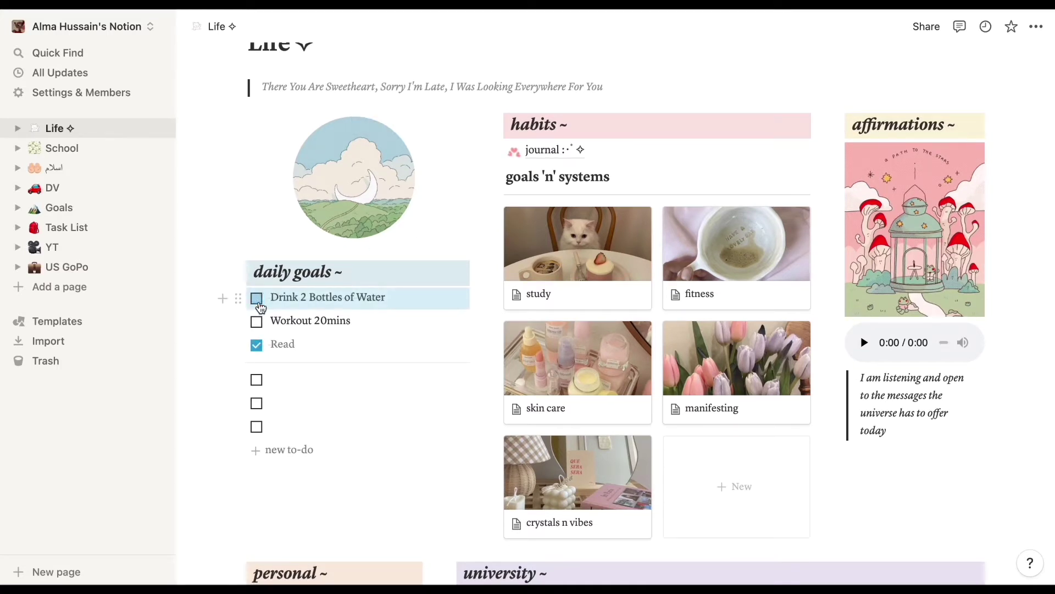
pyautogui.scroll(1, 441, 502)
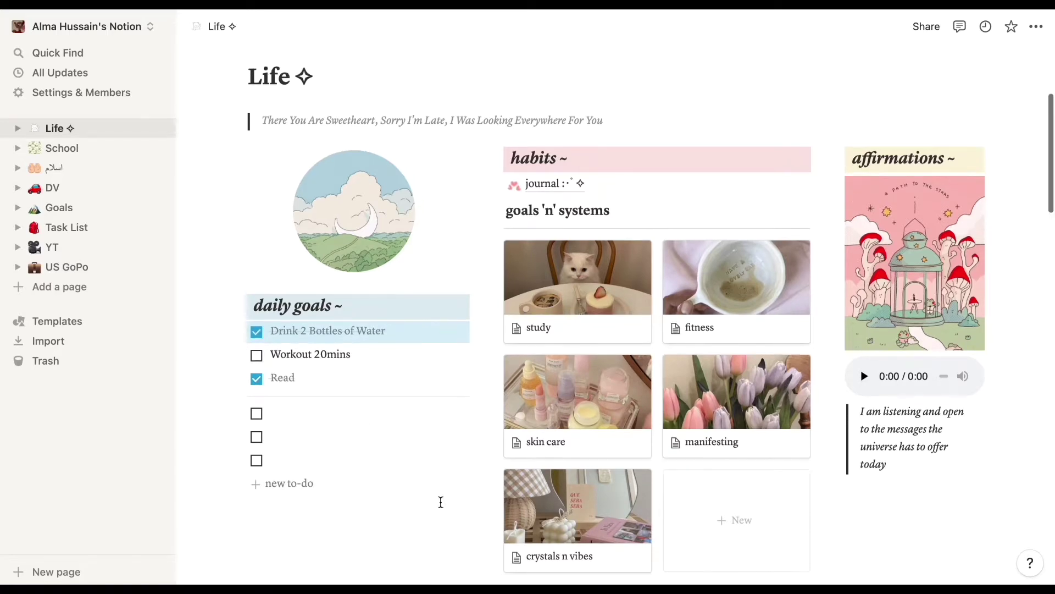
pyautogui.click(527, 183)
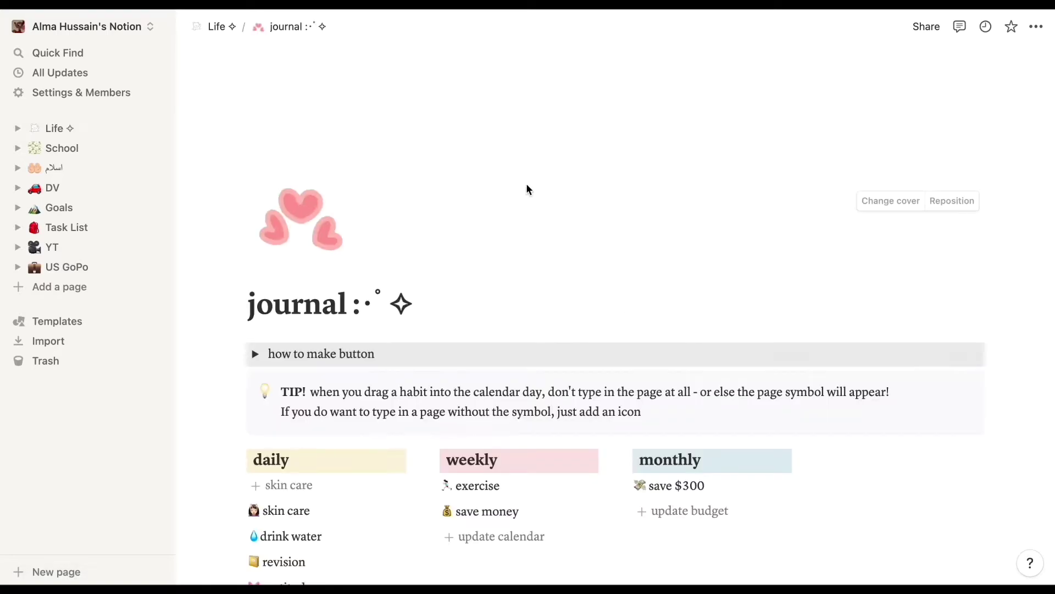
# Look over the journal habit lists, then go back to the Life dashboard and scroll down.
pyautogui.scroll(-5, 547, 298)
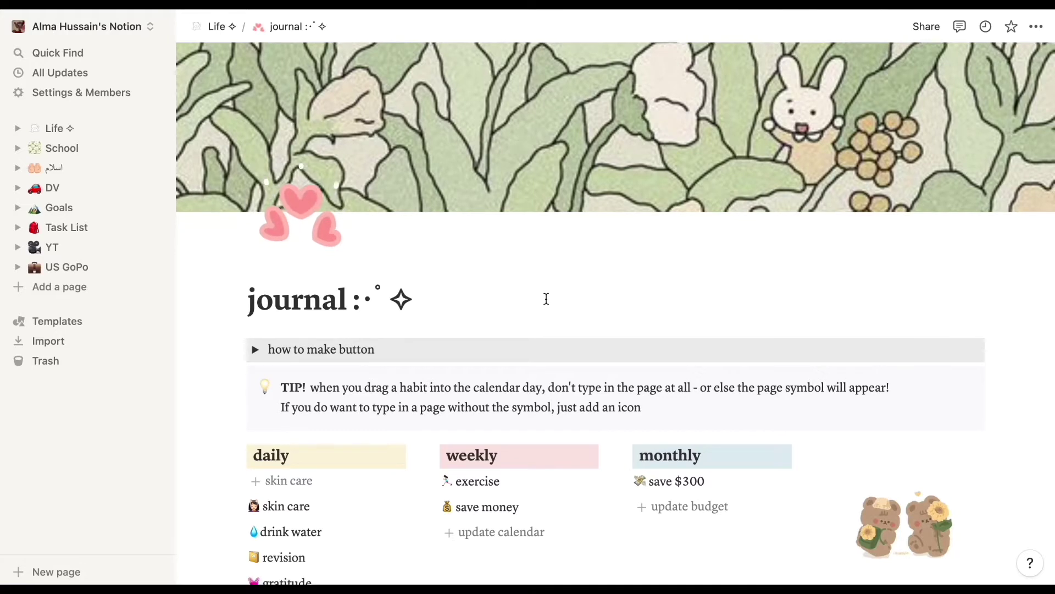
pyautogui.scroll(3, 546, 303)
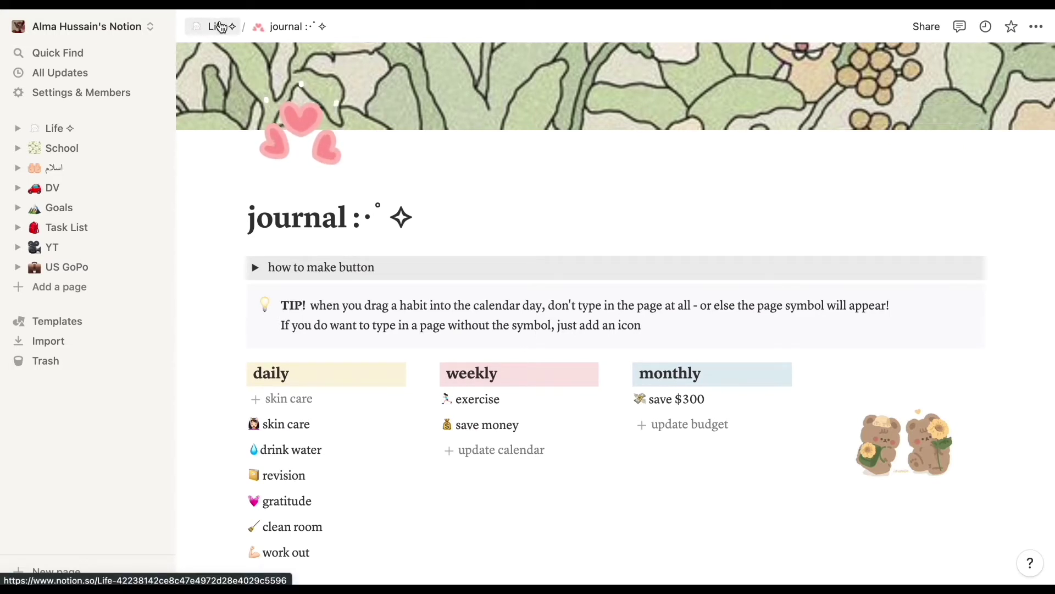
pyautogui.click(220, 27)
pyautogui.scroll(-3, 421, 281)
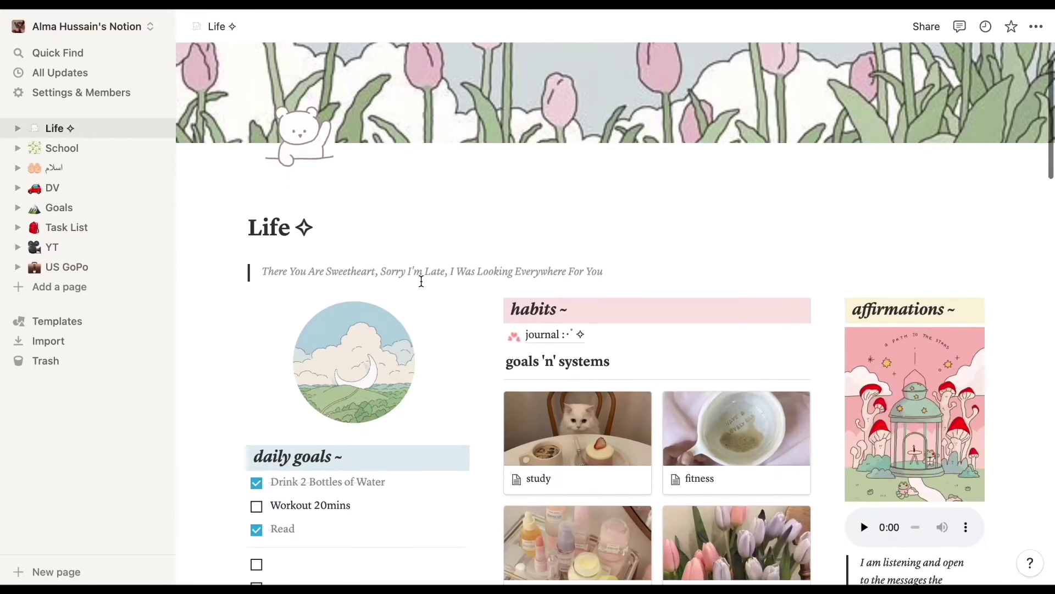
pyautogui.scroll(-5, 421, 281)
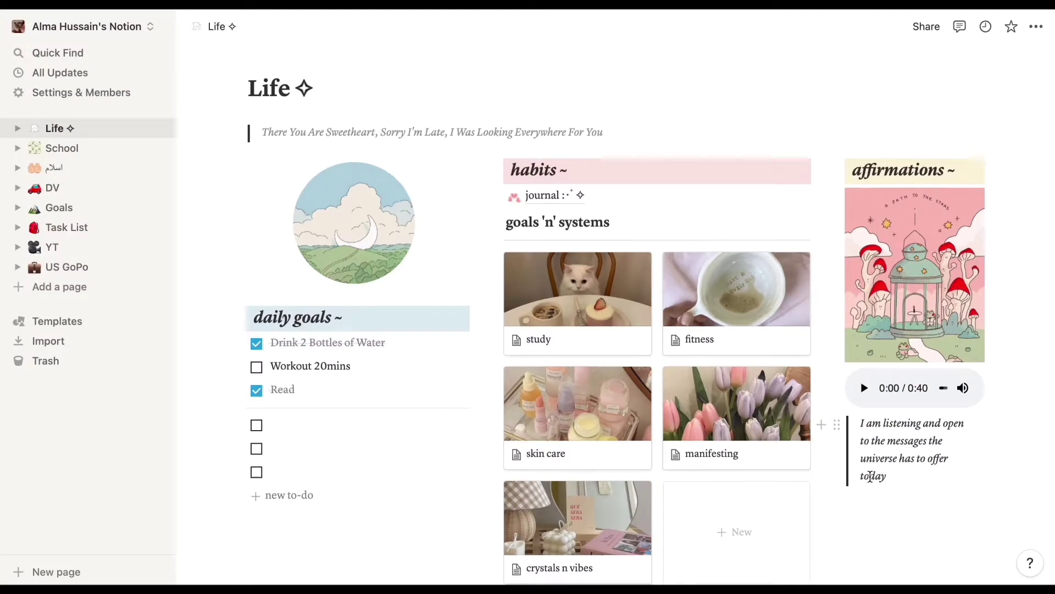
pyautogui.scroll(-3, 832, 570)
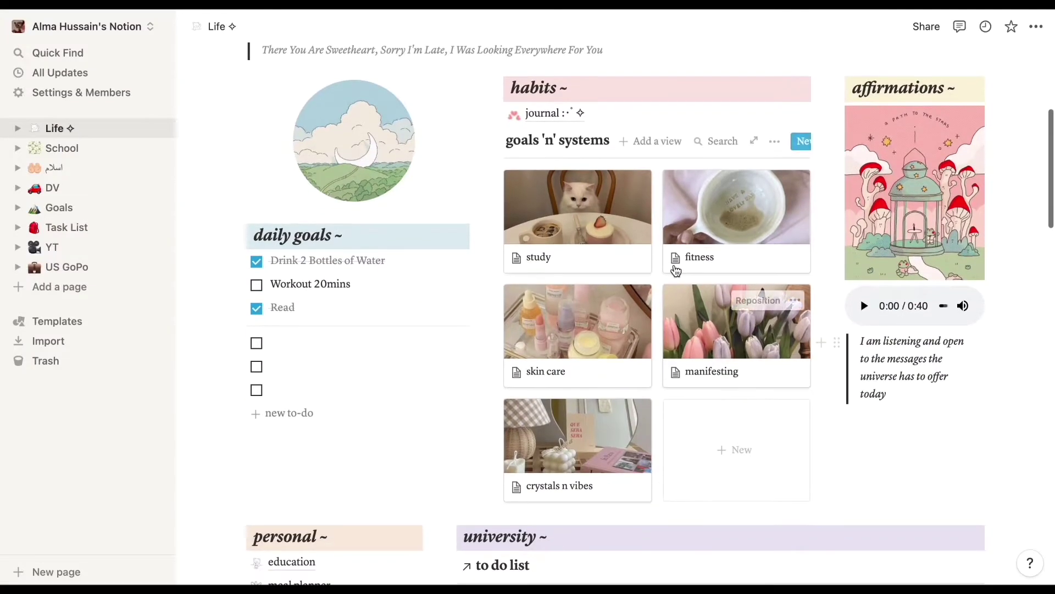
# Preview the study page from the gallery, then close the preview.
pyautogui.click(629, 249)
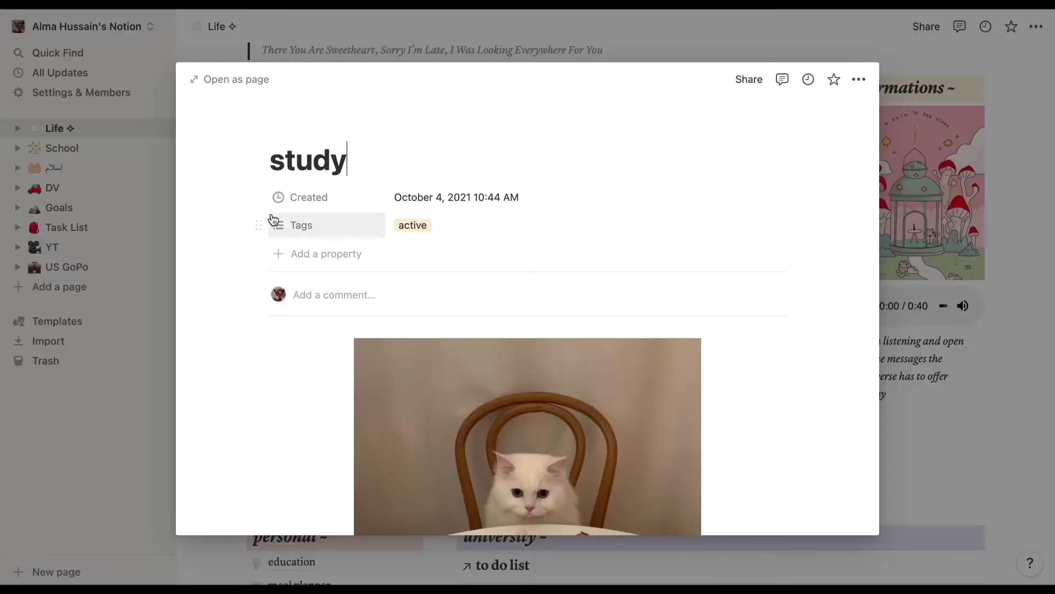
pyautogui.scroll(-5, 358, 305)
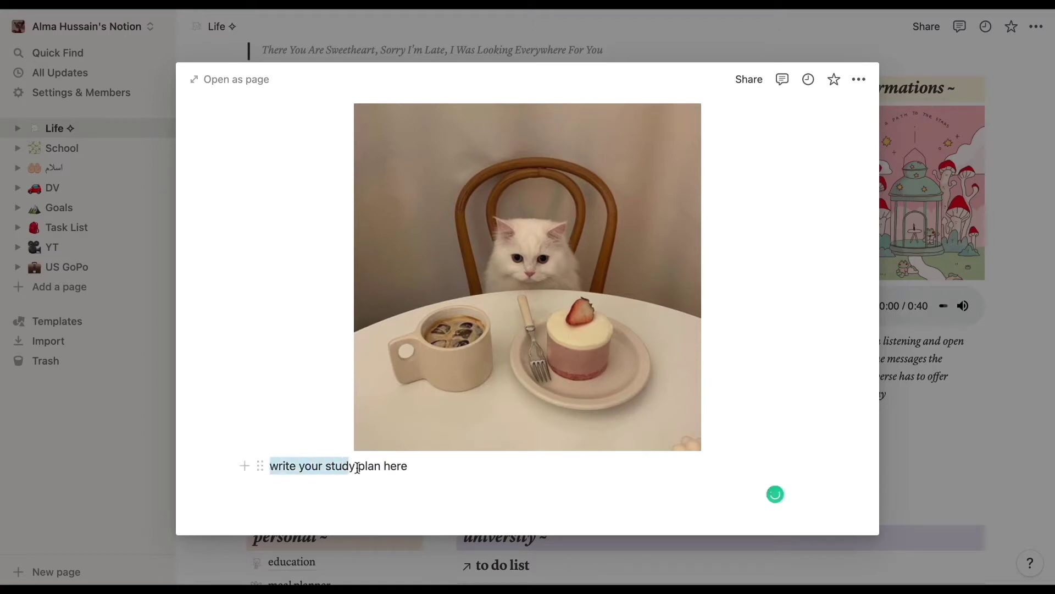
pyautogui.click(412, 472)
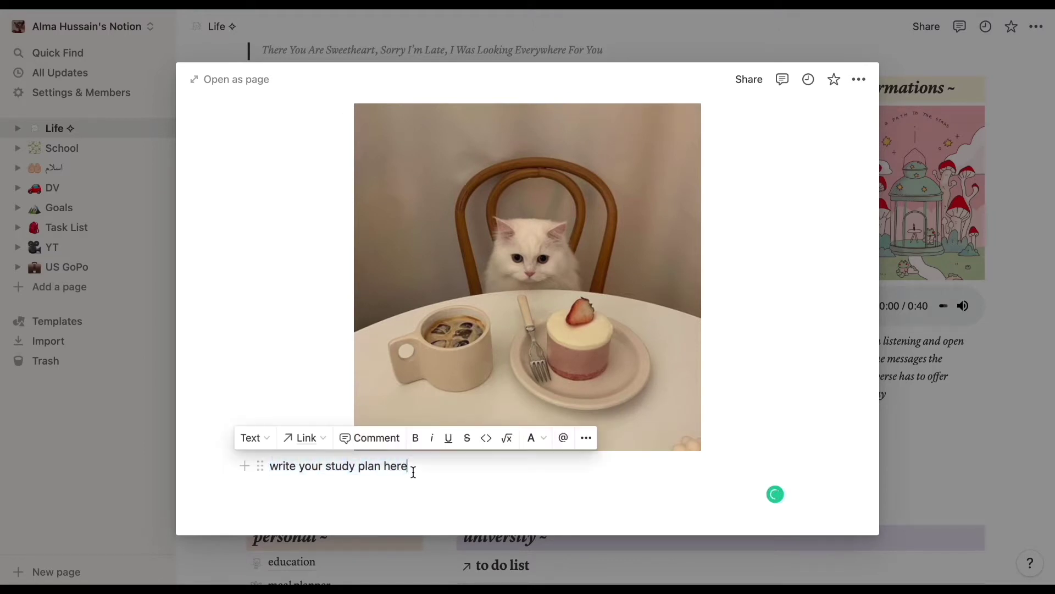
pyautogui.scroll(5, 414, 475)
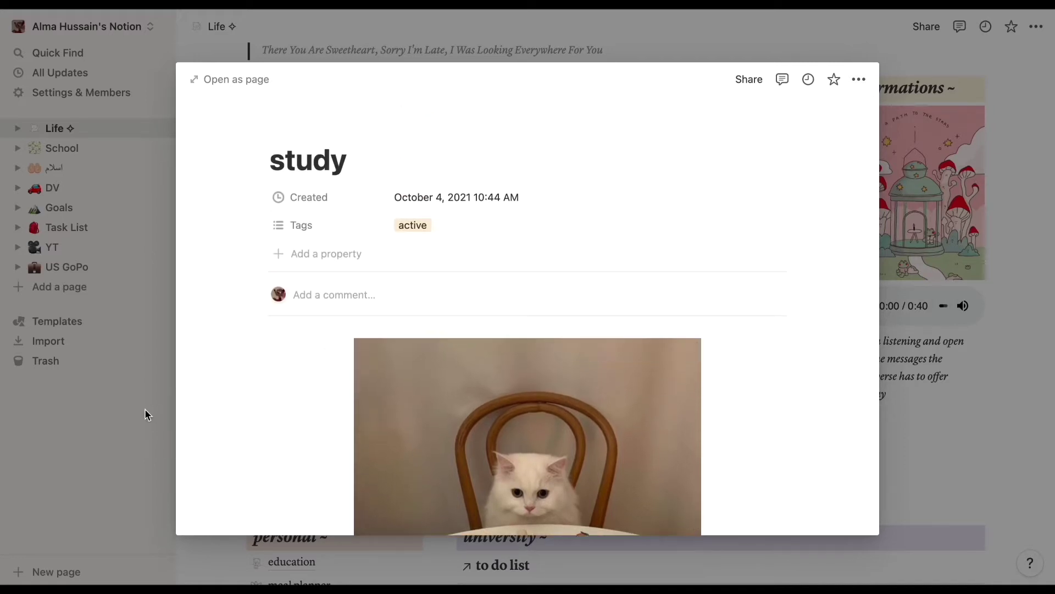
pyautogui.click(145, 410)
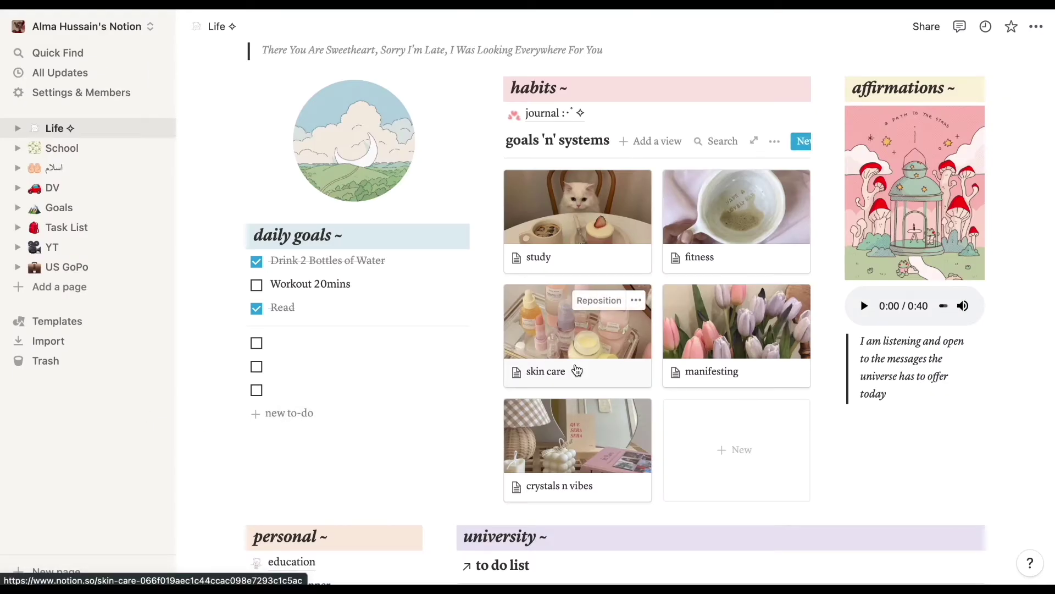
# Add a goals gallery page titled 'add your ideas here :)' with a smiley emoji, then close it.
pyautogui.click(735, 449)
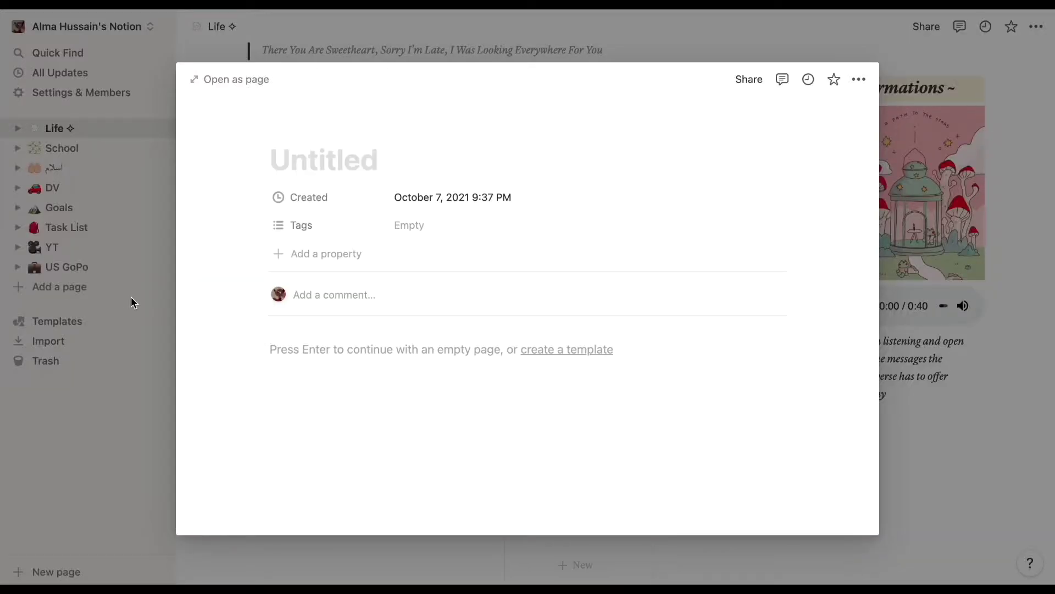
pyautogui.write('add your ideas here :')
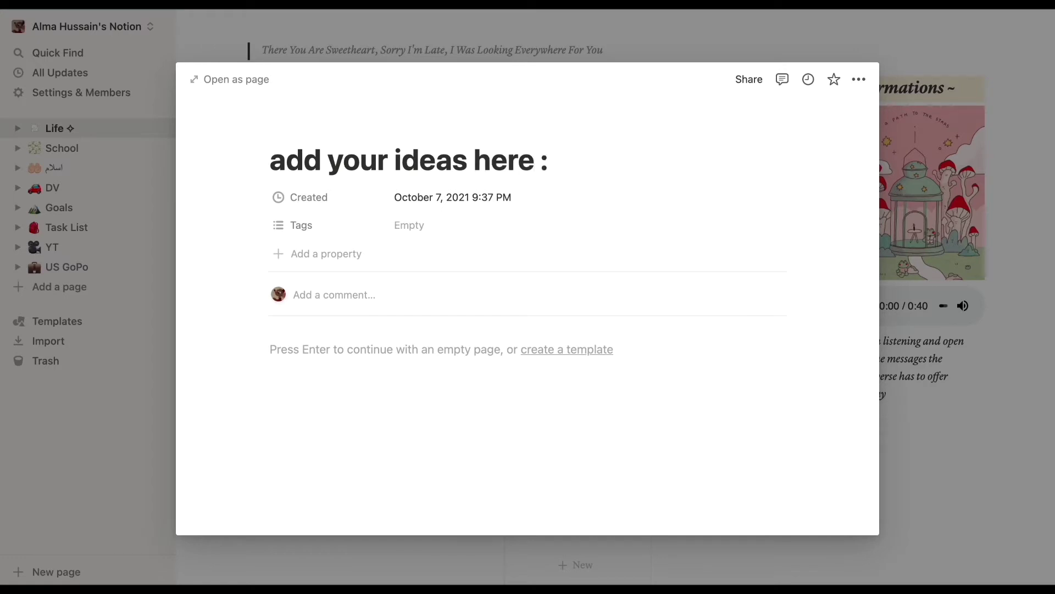
pyautogui.write(')')
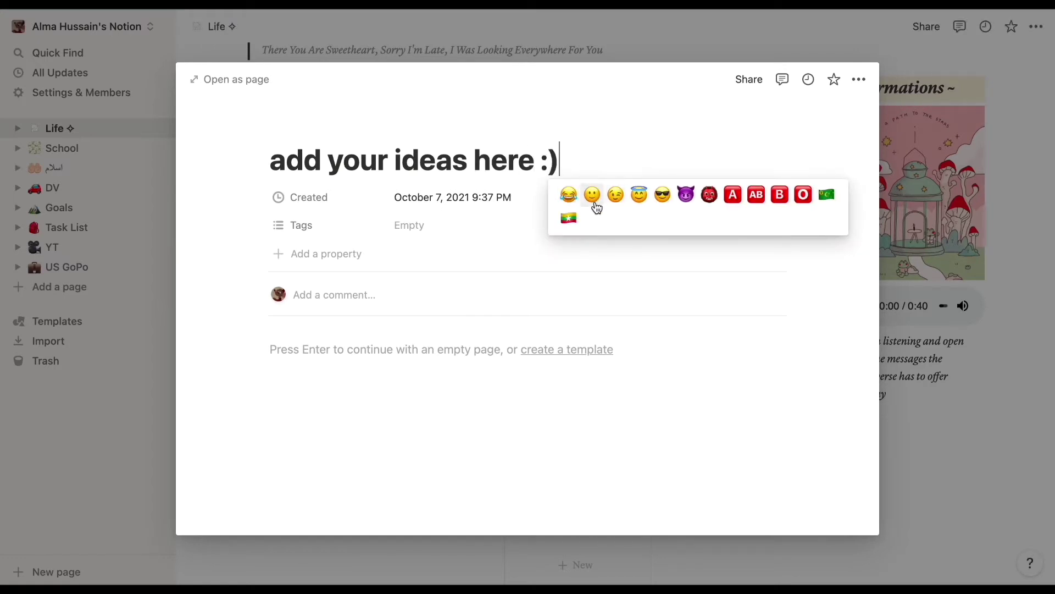
pyautogui.click(594, 198)
pyautogui.press('Escape')
pyautogui.scroll(-5, 702, 378)
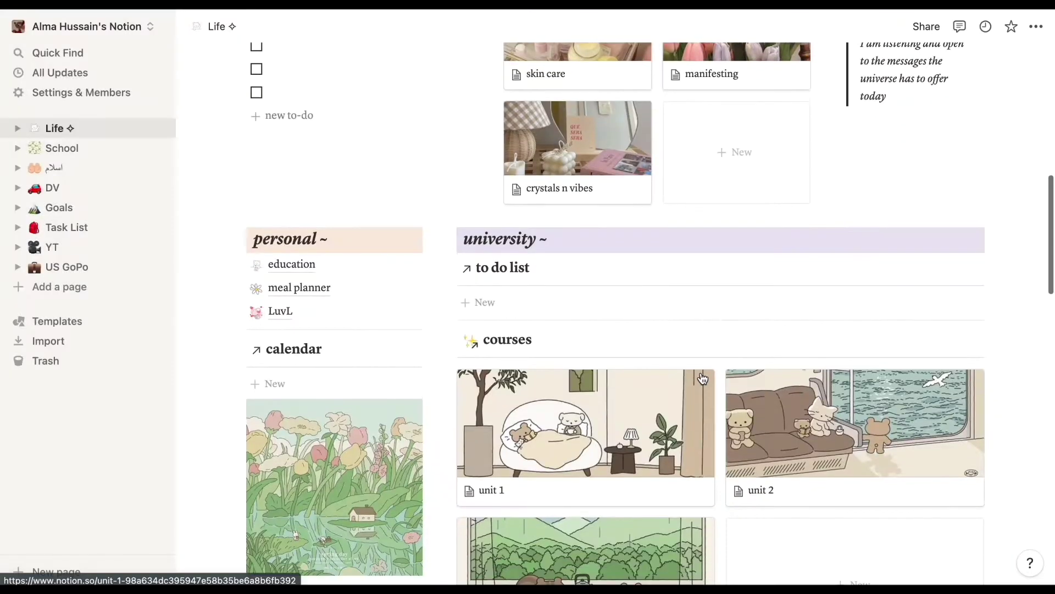
pyautogui.scroll(-2, 702, 378)
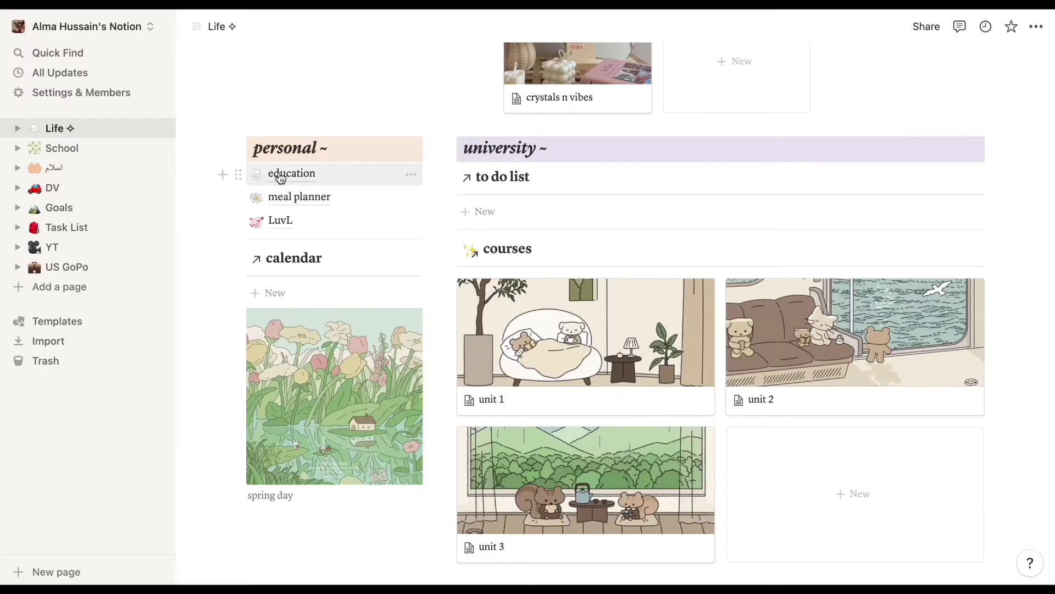
# Open the education page and scroll through its planner, to do board and courses.
pyautogui.click(397, 158)
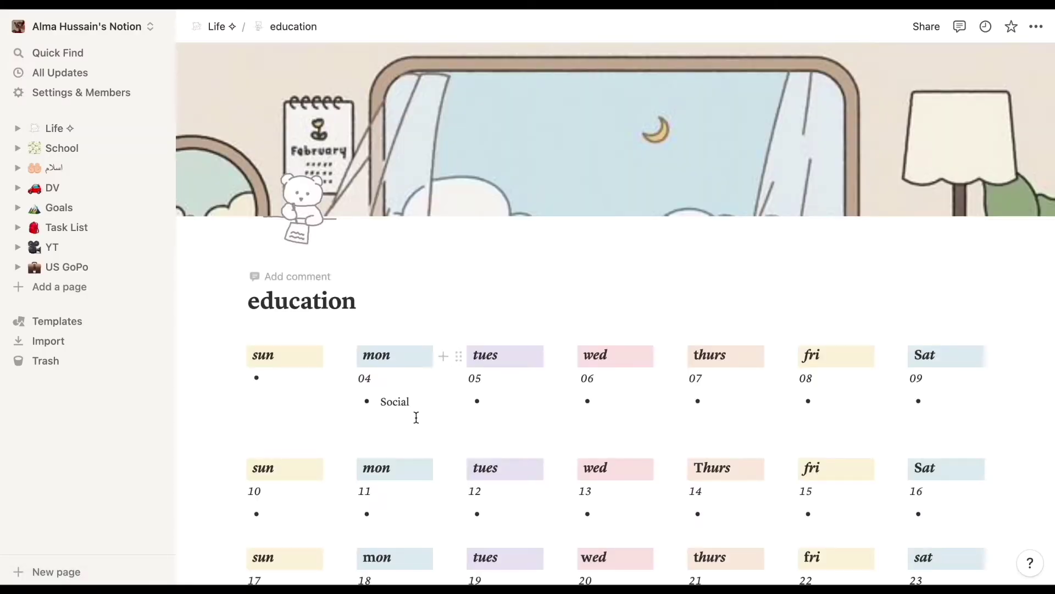
pyautogui.scroll(-7, 416, 418)
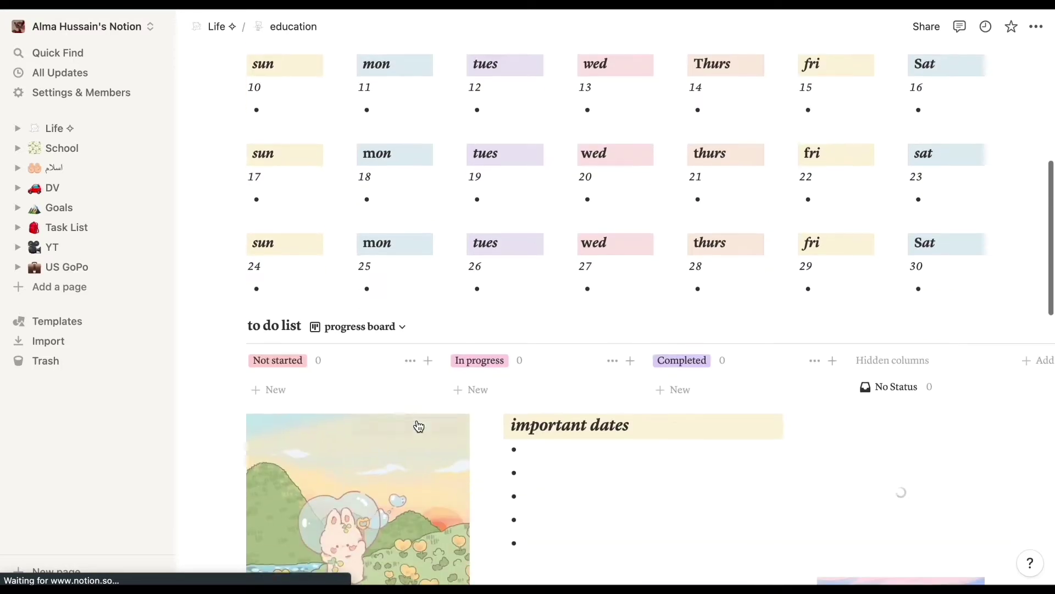
pyautogui.scroll(-4, 418, 427)
pyautogui.scroll(-2, 475, 479)
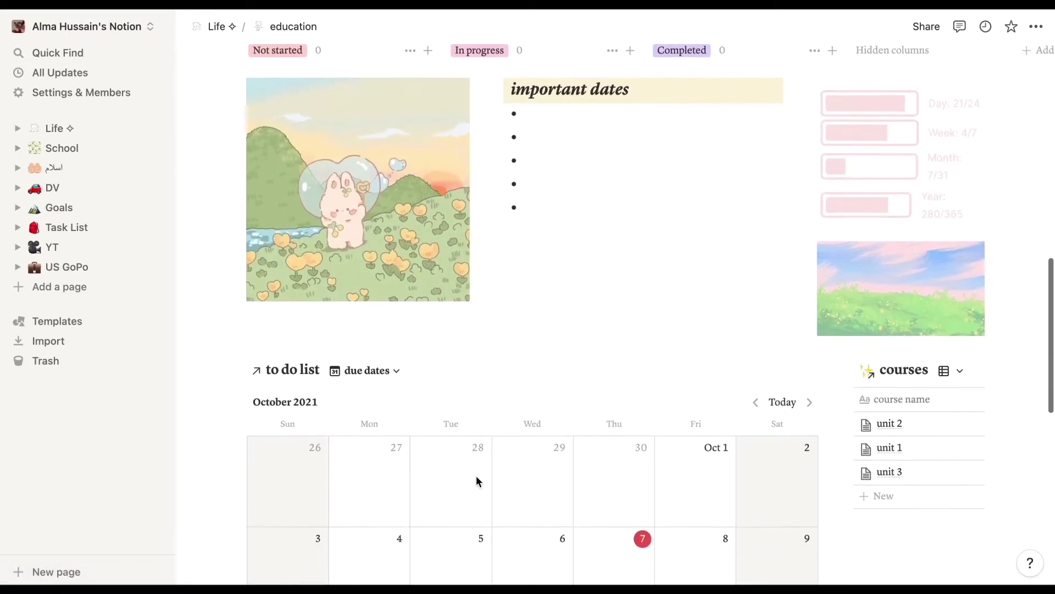
pyautogui.scroll(-6, 476, 479)
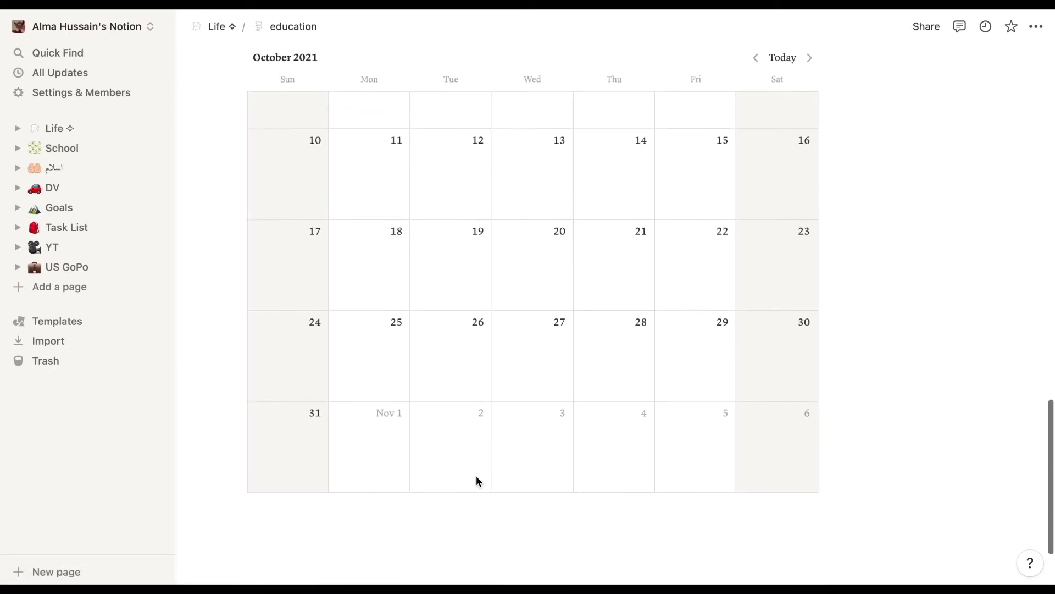
pyautogui.scroll(6, 475, 479)
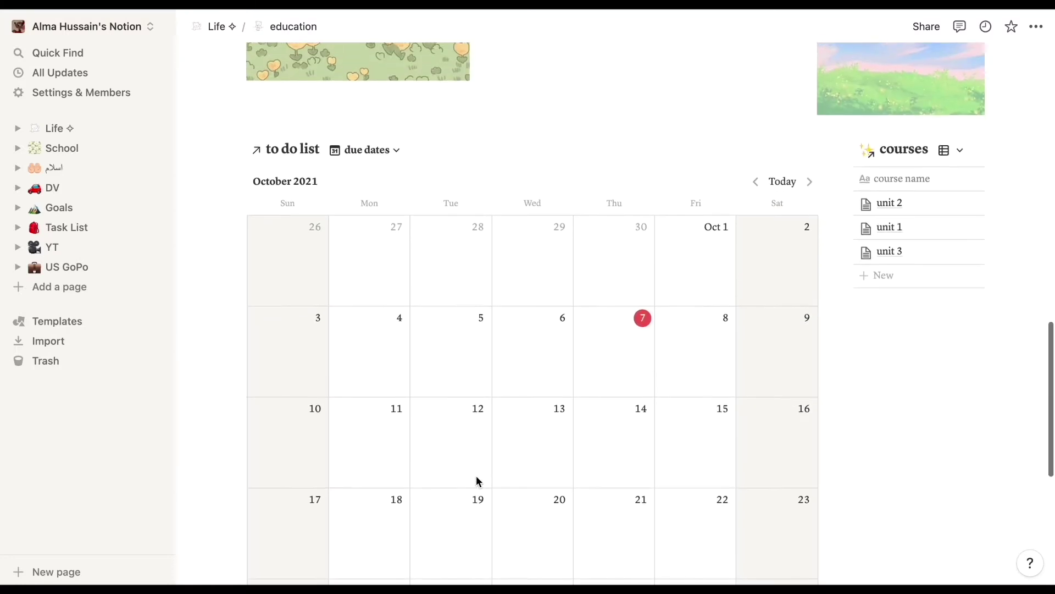
pyautogui.scroll(1, 476, 481)
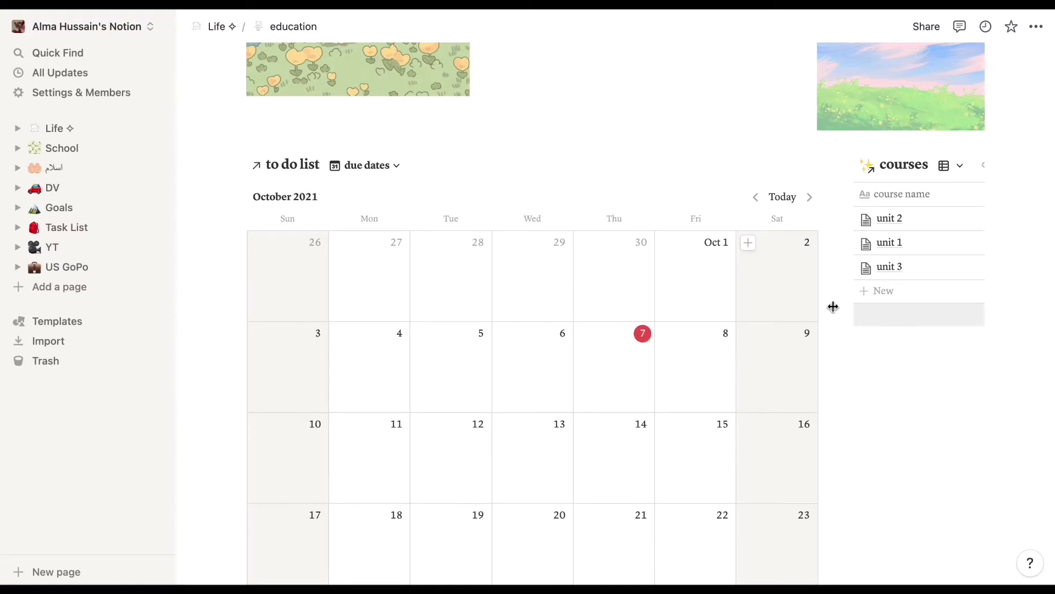
pyautogui.scroll(1, 775, 177)
pyautogui.scroll(6, 775, 177)
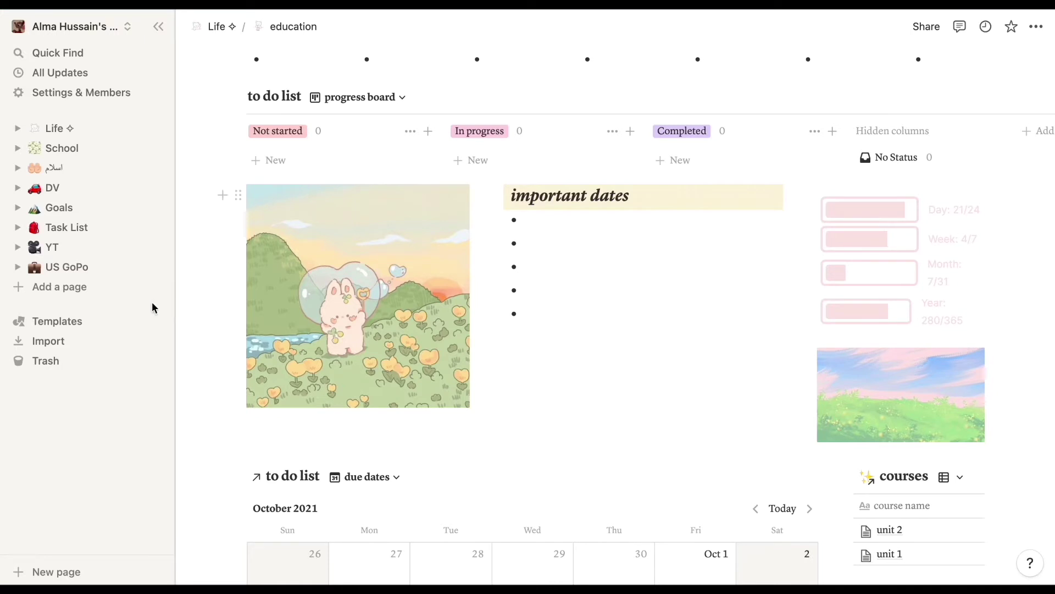
# Narrow the sidebar and scroll back to the top of the education page.
pyautogui.moveTo(172, 307); pyautogui.dragTo(32, 307)
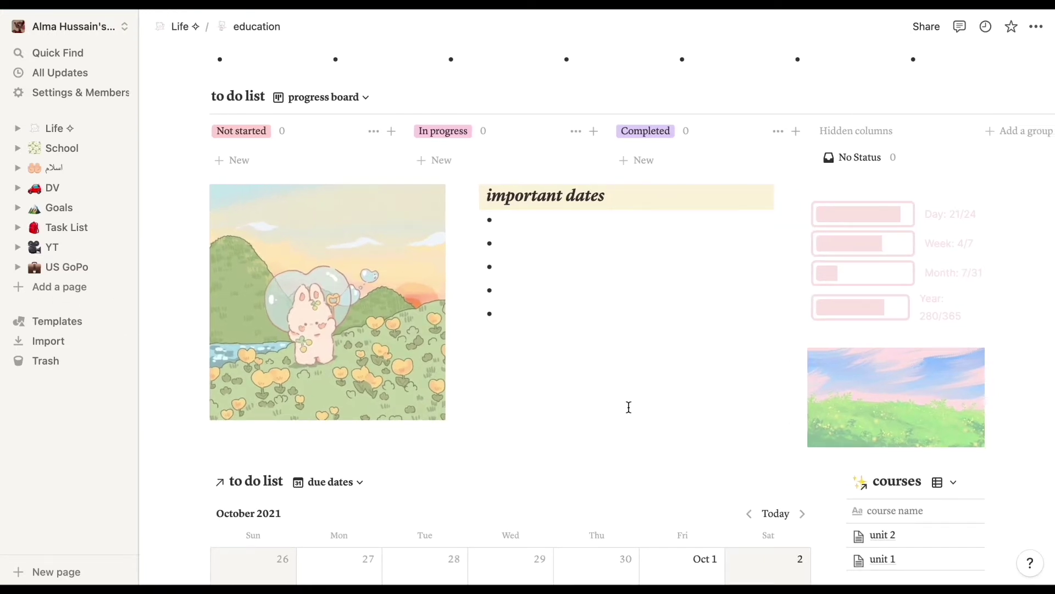
pyautogui.scroll(4, 629, 407)
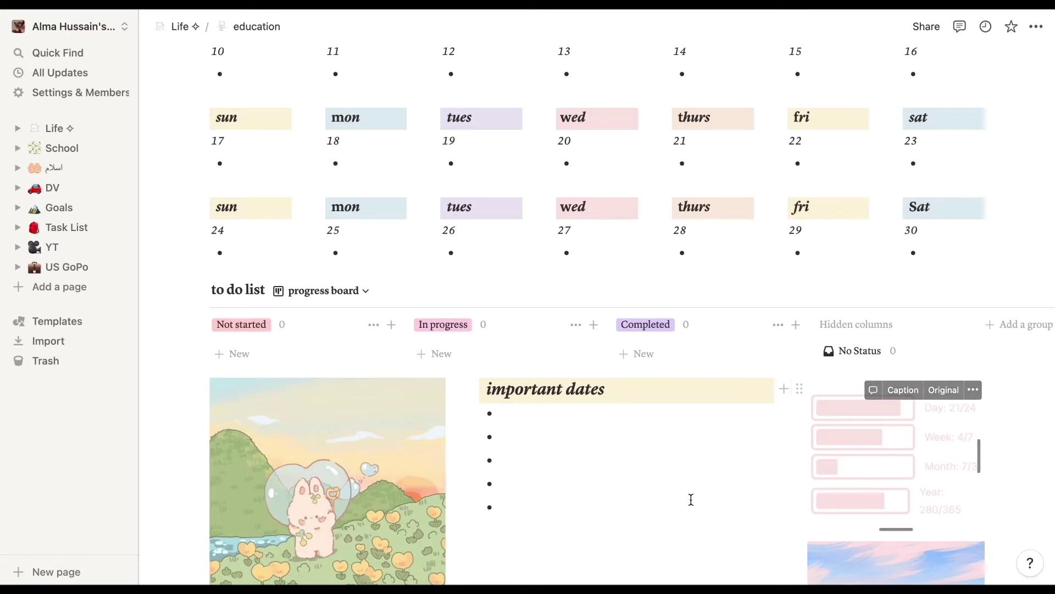
pyautogui.scroll(1, 691, 497)
pyautogui.scroll(3, 690, 499)
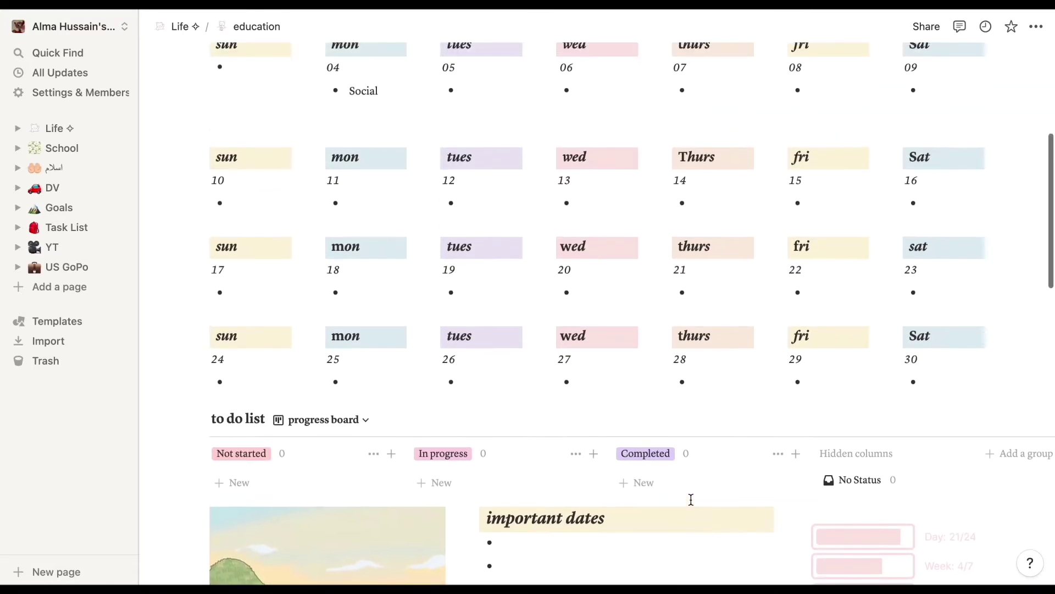
pyautogui.scroll(3, 691, 499)
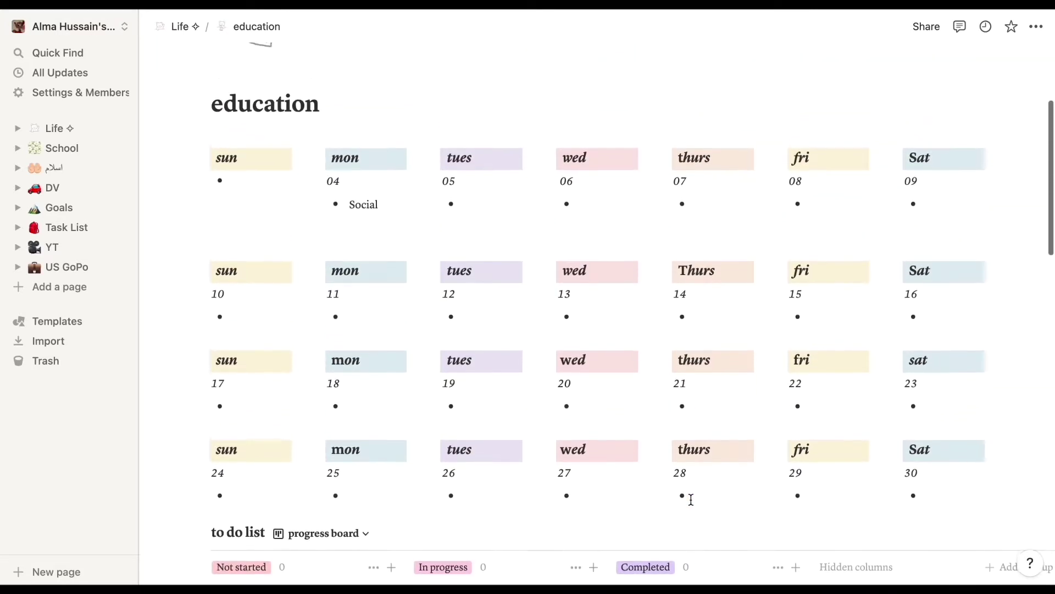
pyautogui.scroll(2, 691, 511)
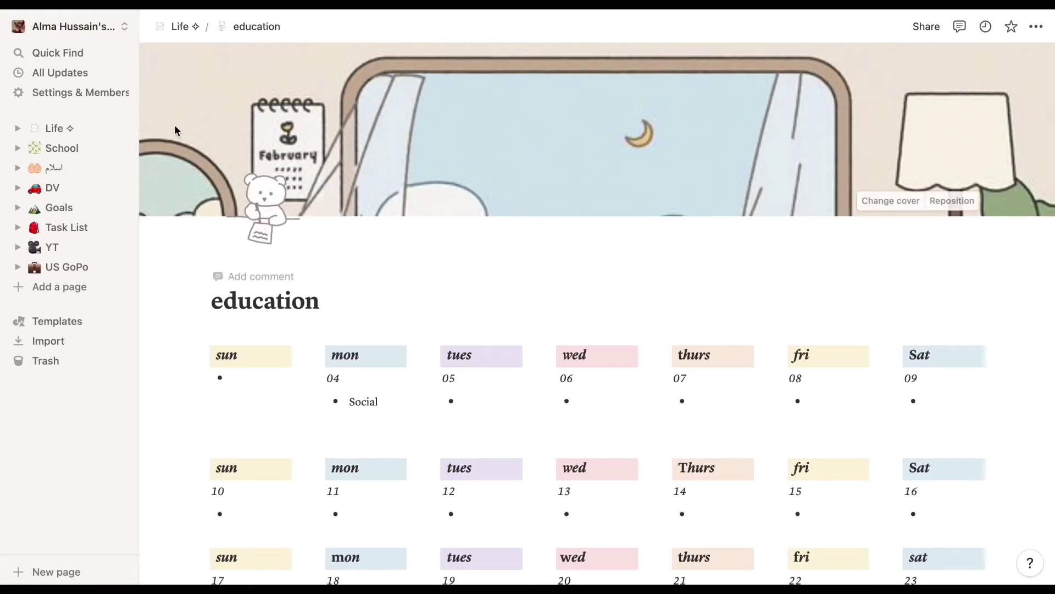
# Return to the Life dashboard and open the meal planner, scrolling to its meal database.
pyautogui.click(183, 35)
pyautogui.scroll(-10, 589, 423)
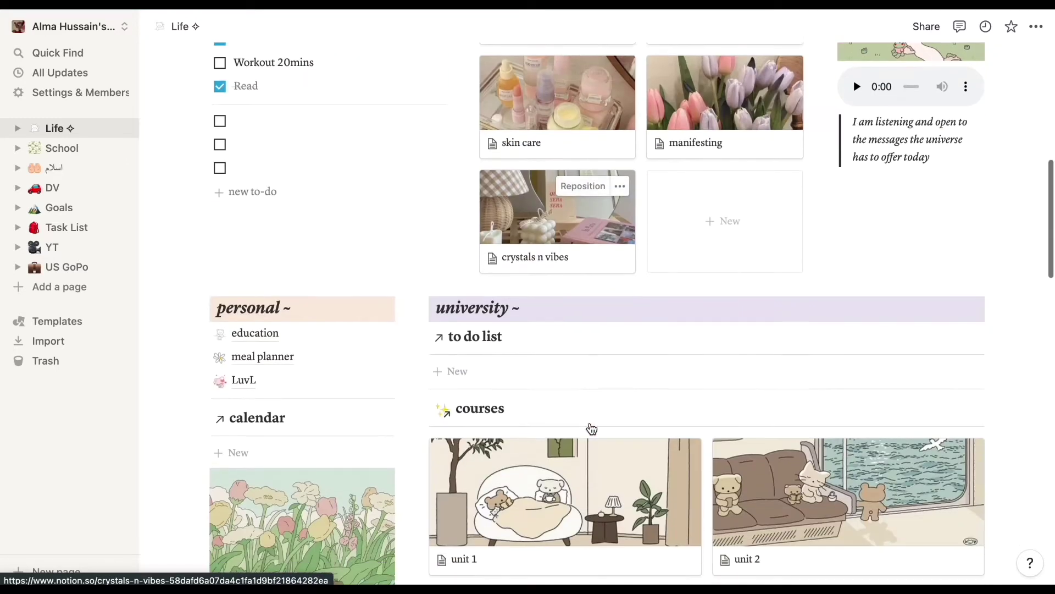
pyautogui.click(270, 193)
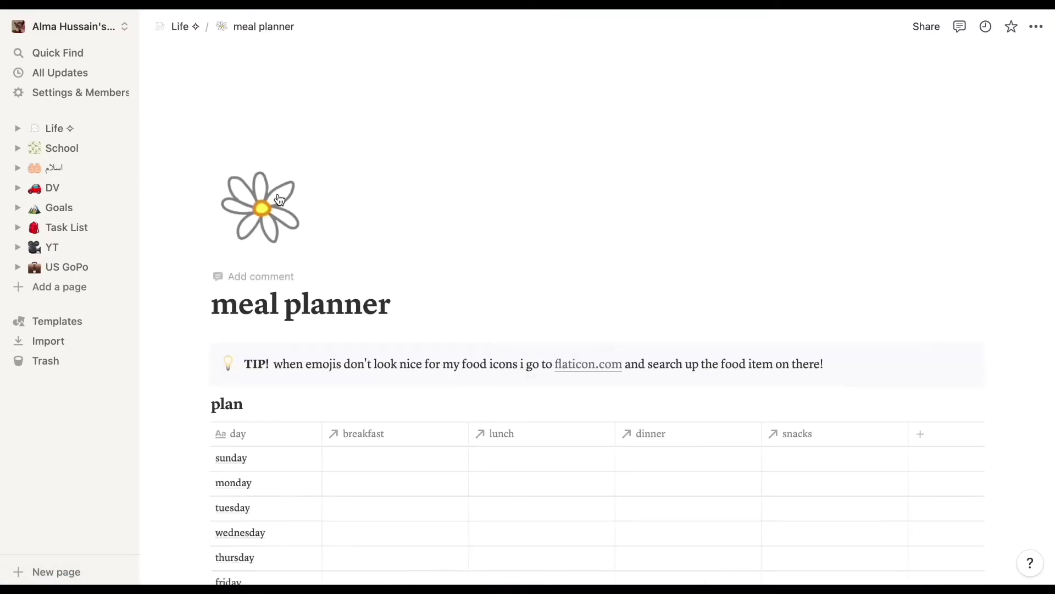
pyautogui.scroll(-7, 361, 332)
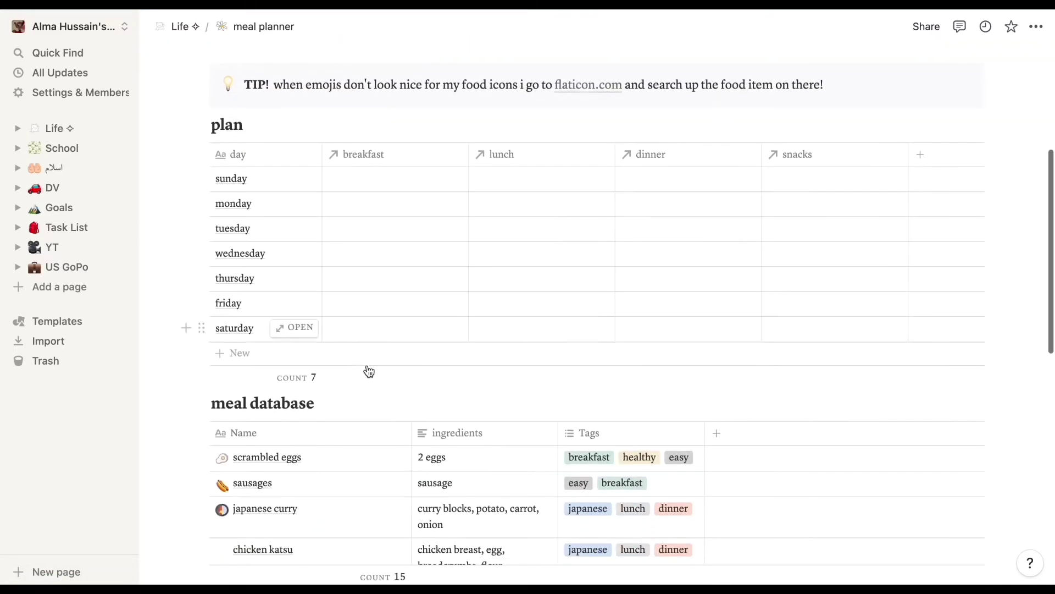
pyautogui.scroll(-5, 380, 426)
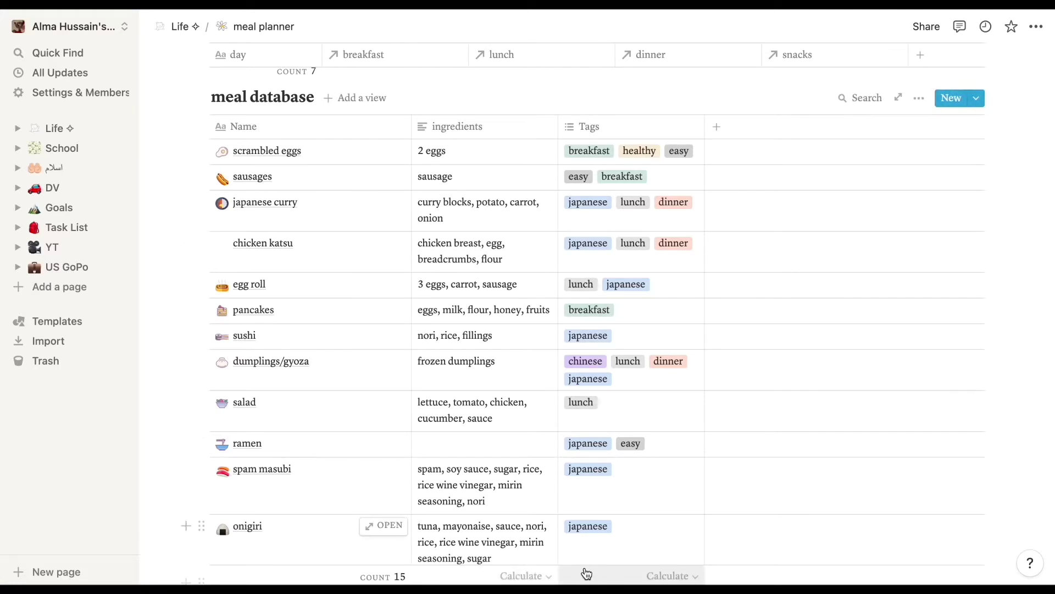
# Open onigiri's tag options and close them without changes.
pyautogui.click(584, 534)
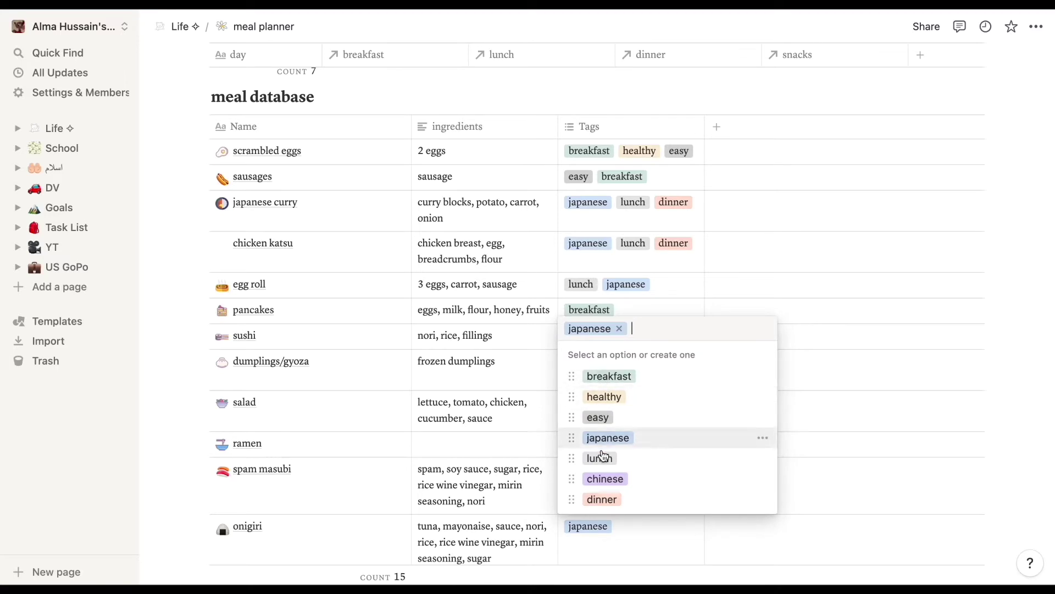
pyautogui.press('Escape')
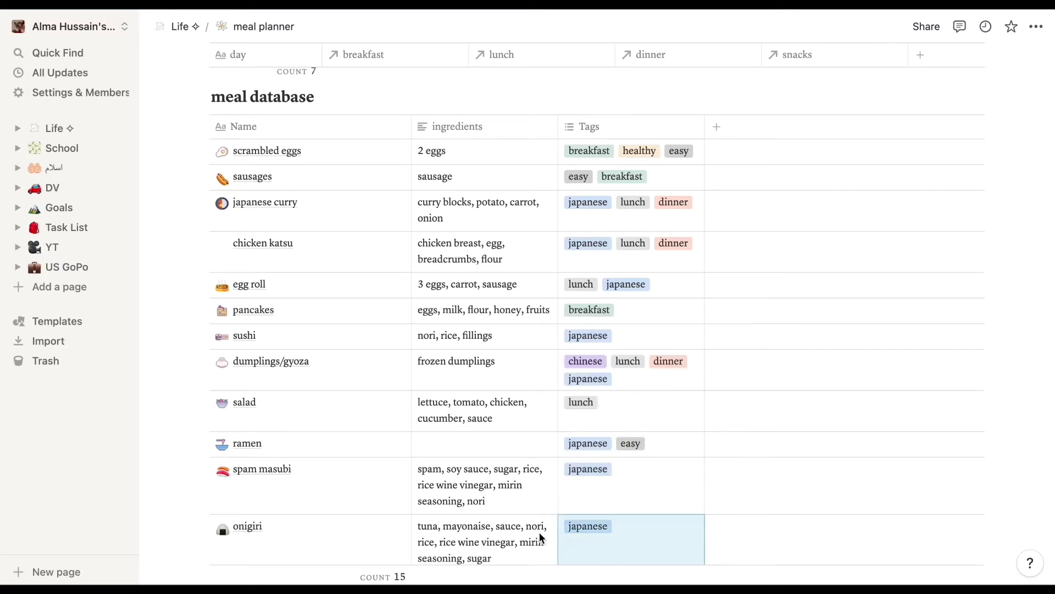
pyautogui.scroll(-5, 540, 532)
pyautogui.scroll(3, 539, 533)
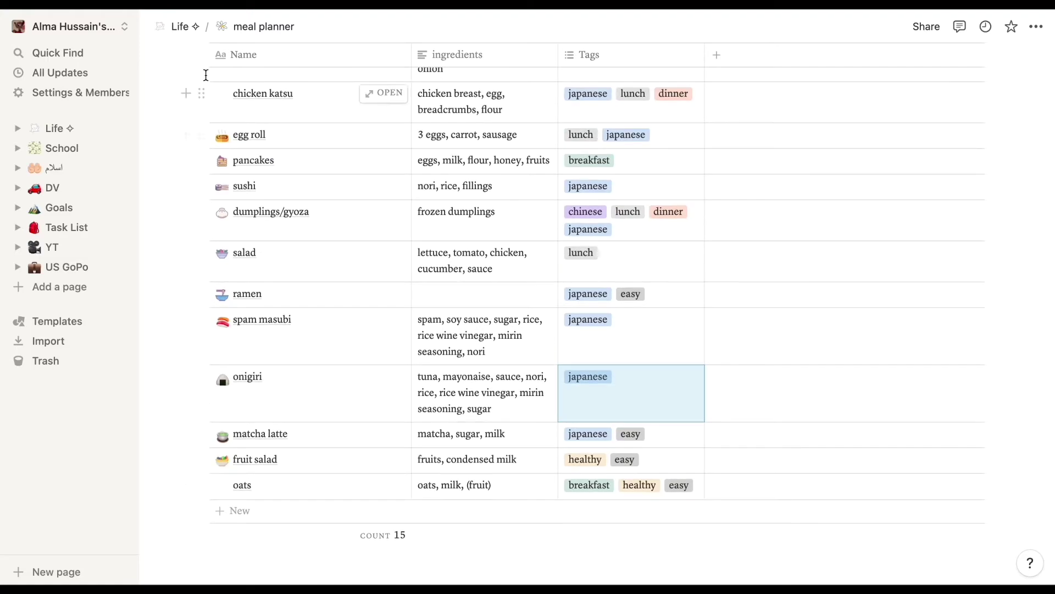
# Return to the Life dashboard and scroll down to the courses gallery.
pyautogui.click(175, 27)
pyautogui.scroll(-12, 449, 341)
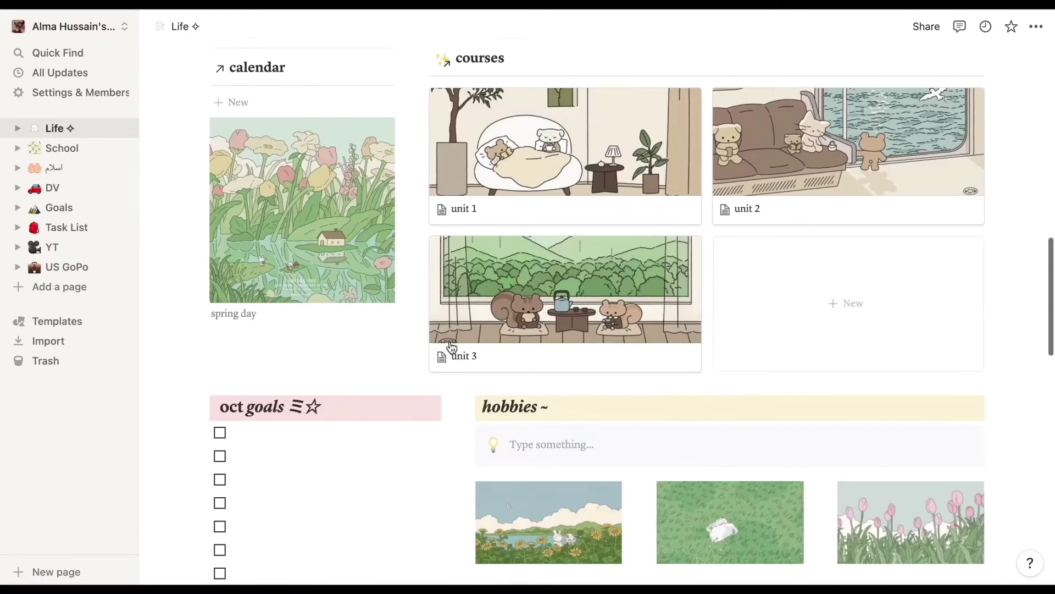
pyautogui.scroll(3, 468, 376)
pyautogui.scroll(-3, 469, 375)
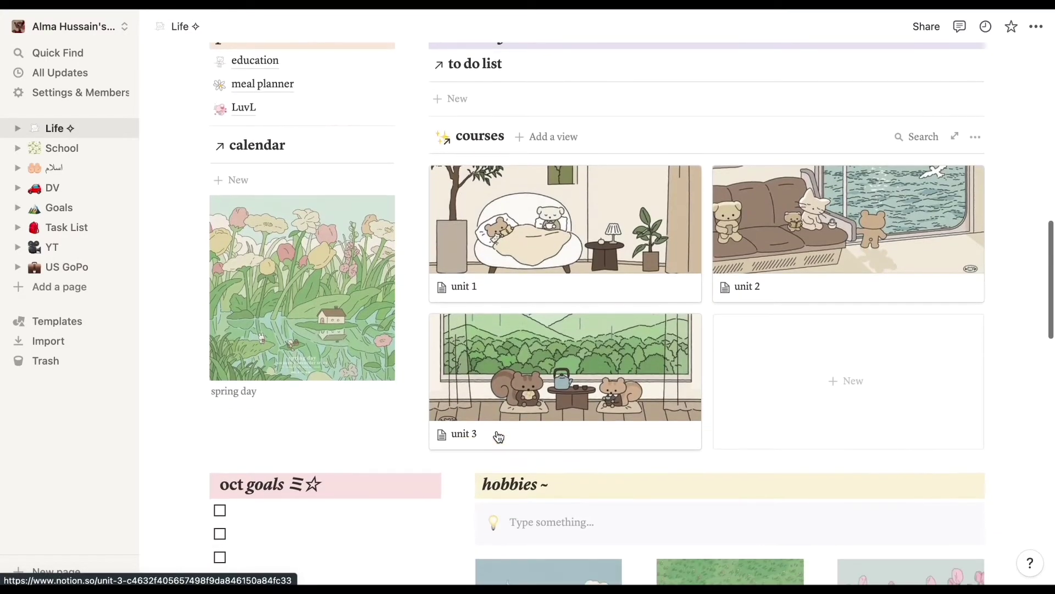
pyautogui.scroll(-2, 385, 363)
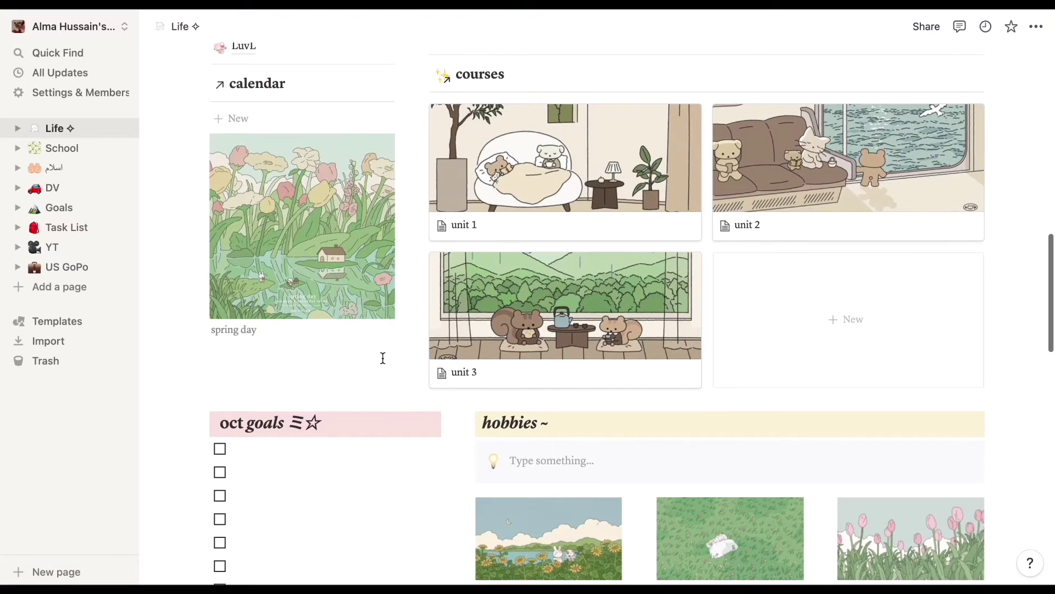
# Preview the unit 1 course page, scroll it, then close the preview.
pyautogui.click(467, 221)
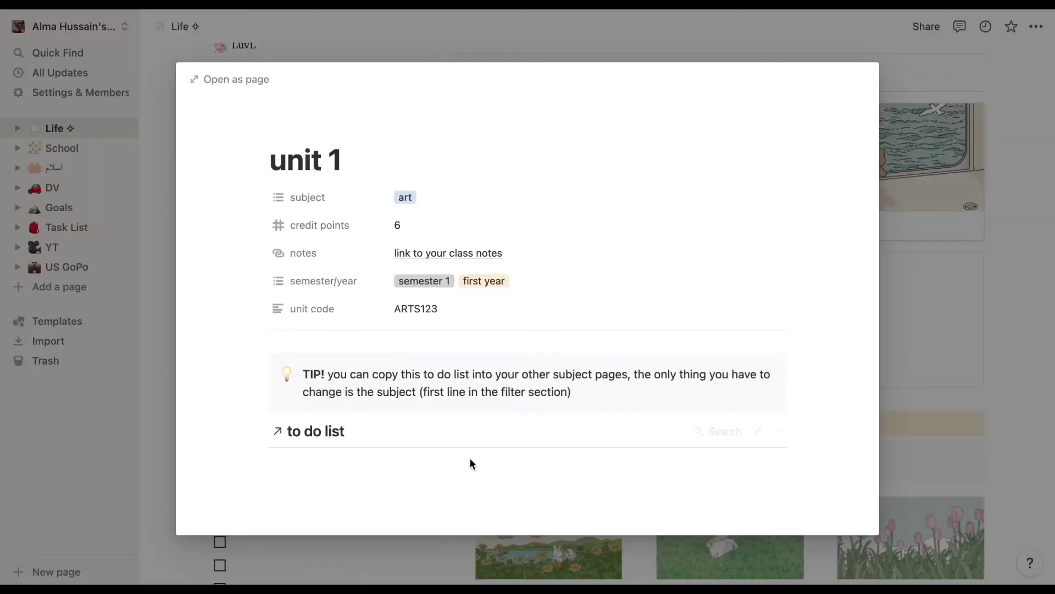
pyautogui.scroll(-5, 470, 463)
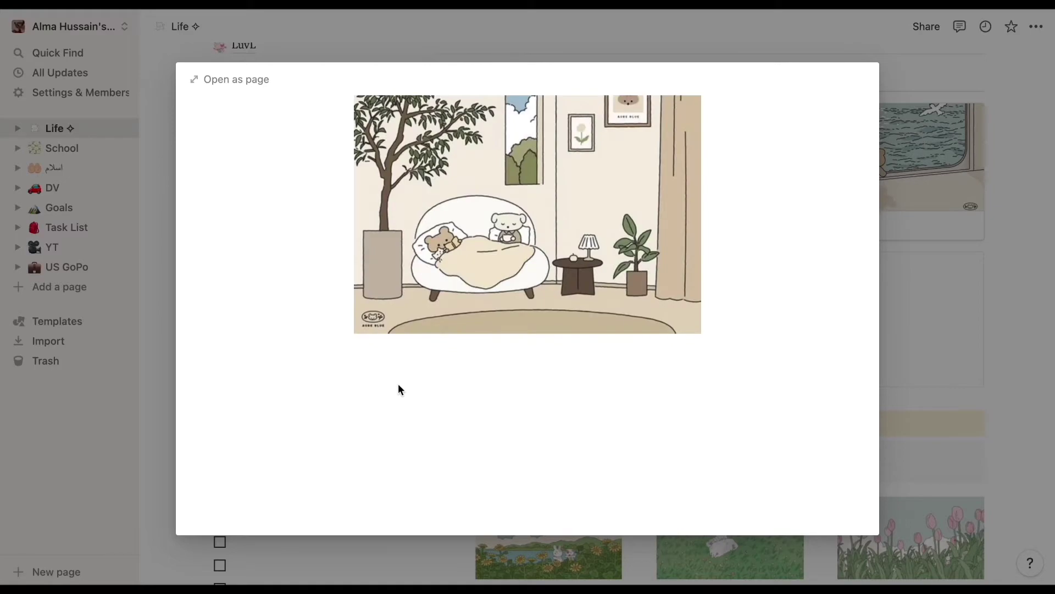
pyautogui.scroll(8, 398, 383)
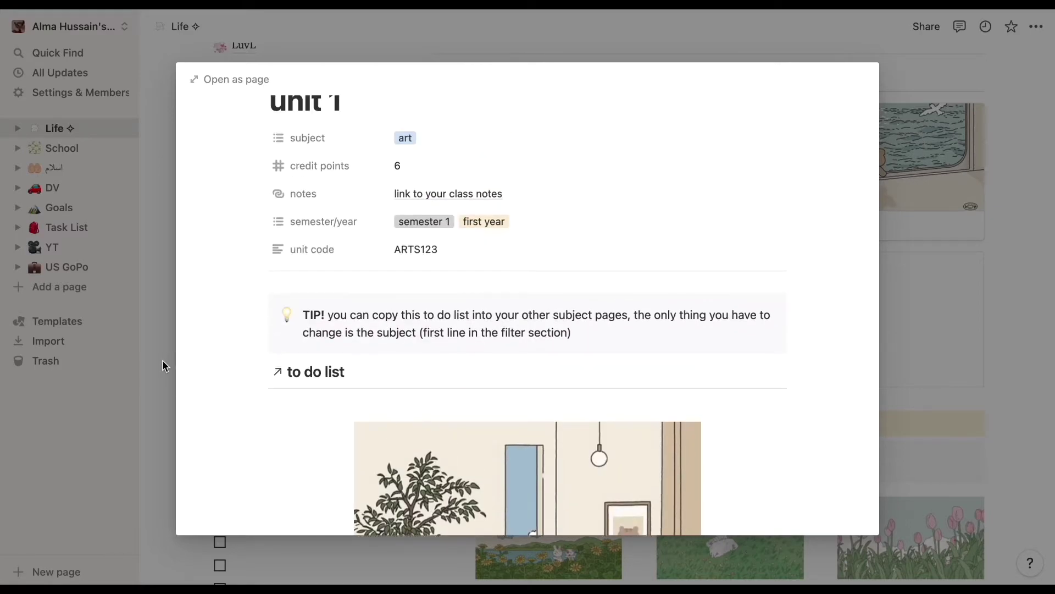
pyautogui.click(163, 361)
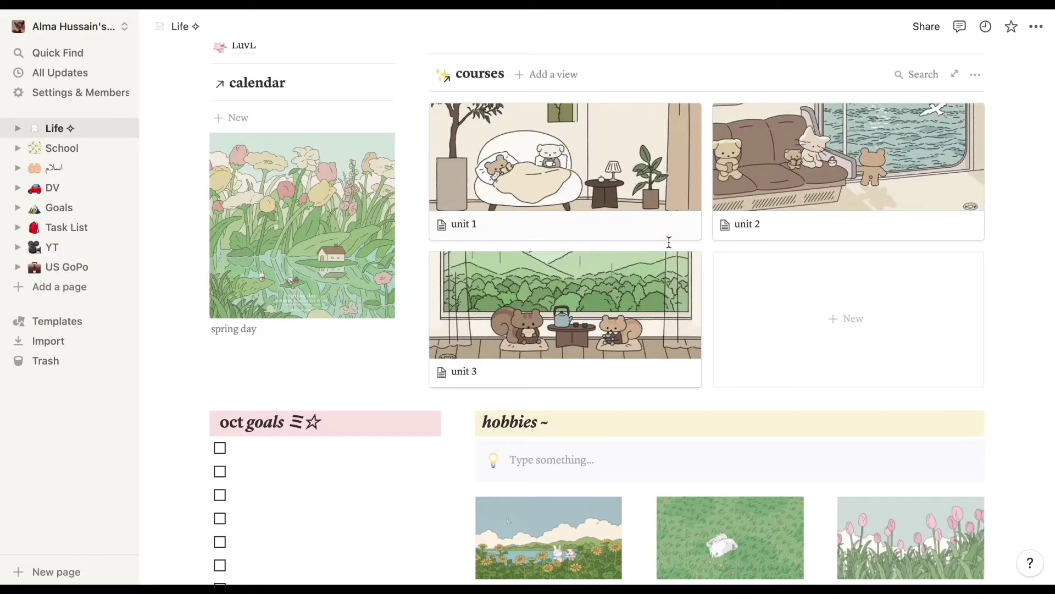
pyautogui.scroll(-6, 724, 390)
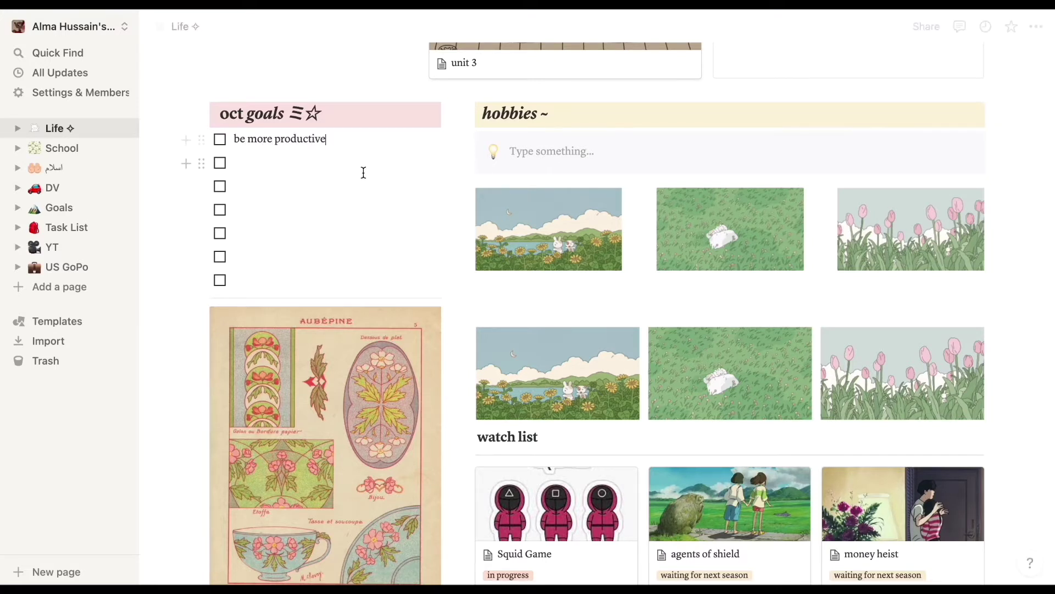
pyautogui.scroll(-1, 363, 172)
pyautogui.scroll(-2, 473, 265)
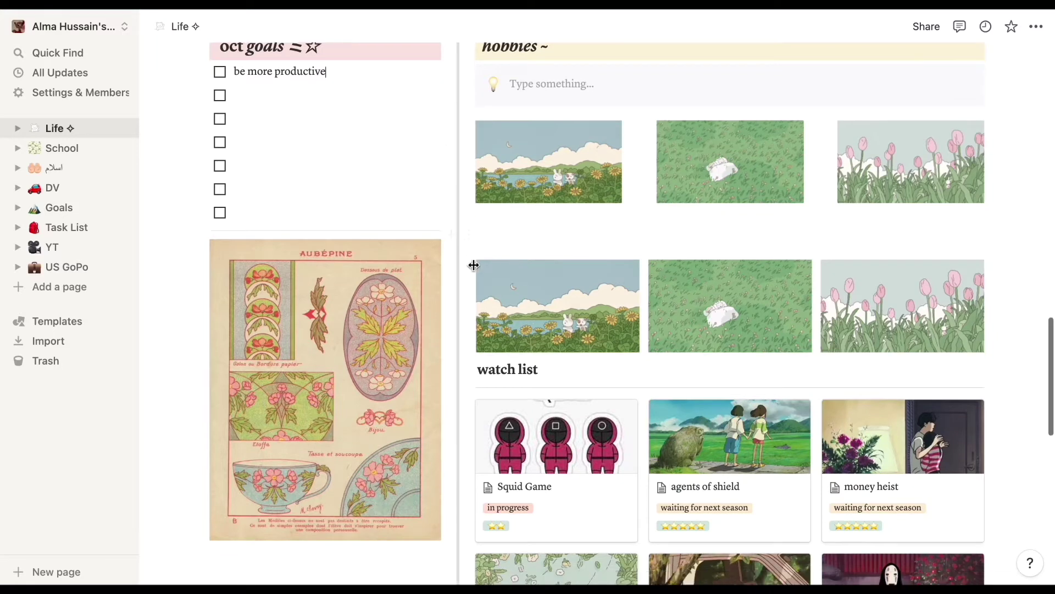
pyautogui.scroll(-2, 473, 265)
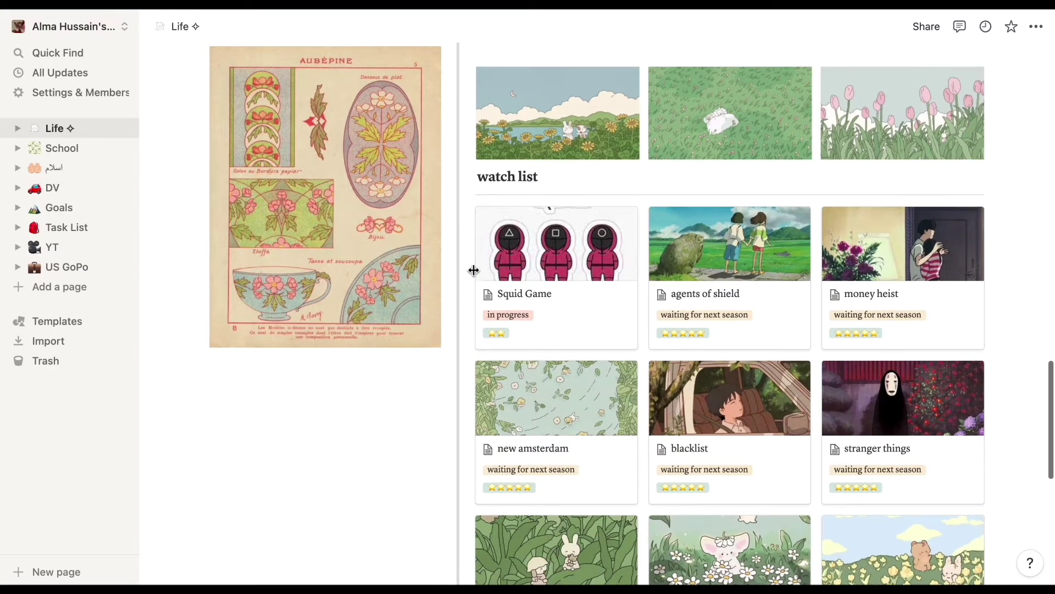
pyautogui.scroll(-5, 473, 270)
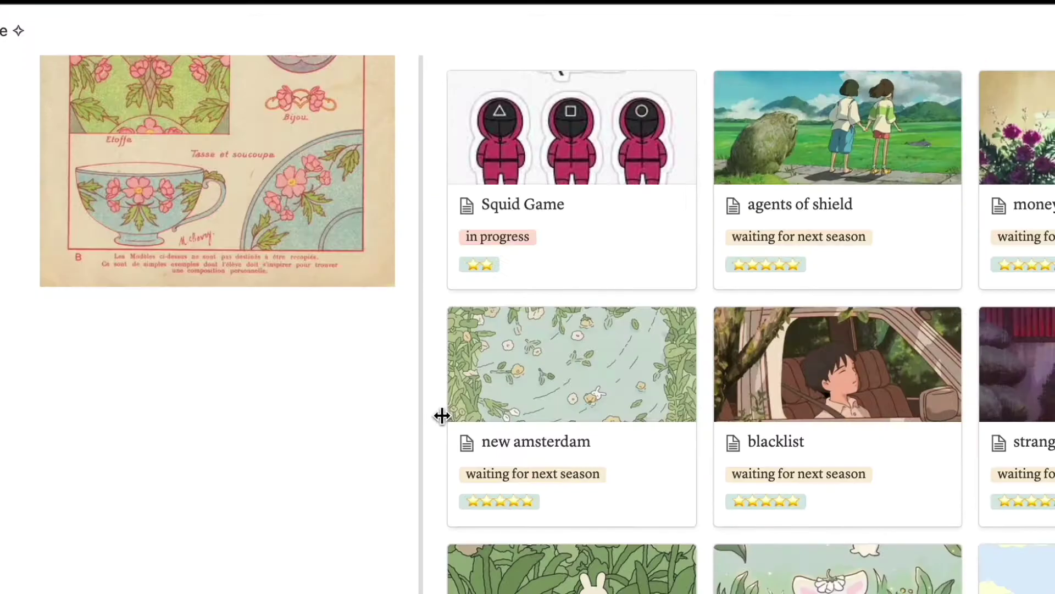
pyautogui.click(514, 170)
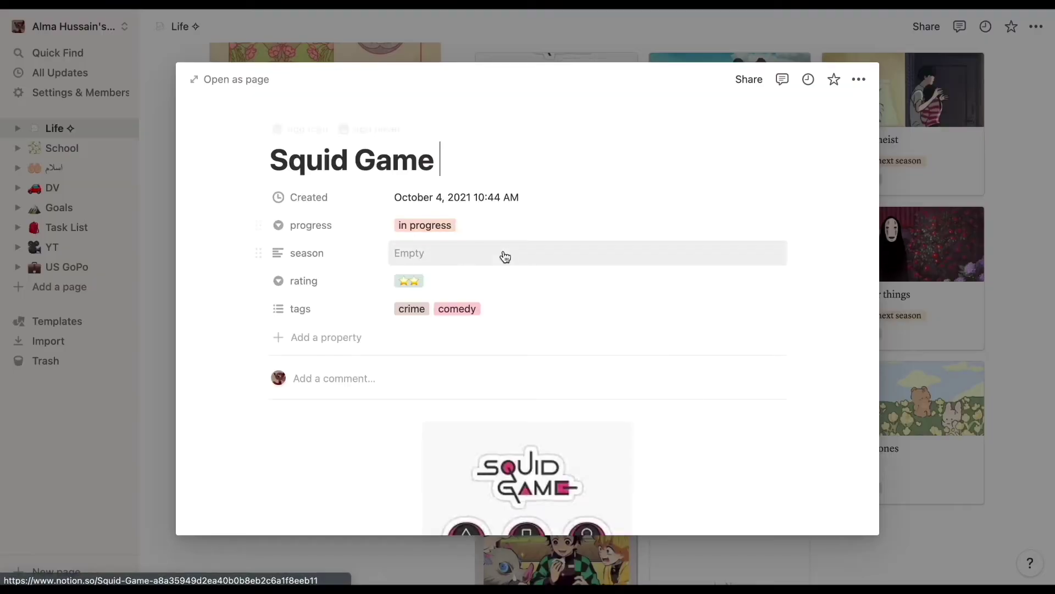
pyautogui.scroll(-5, 521, 398)
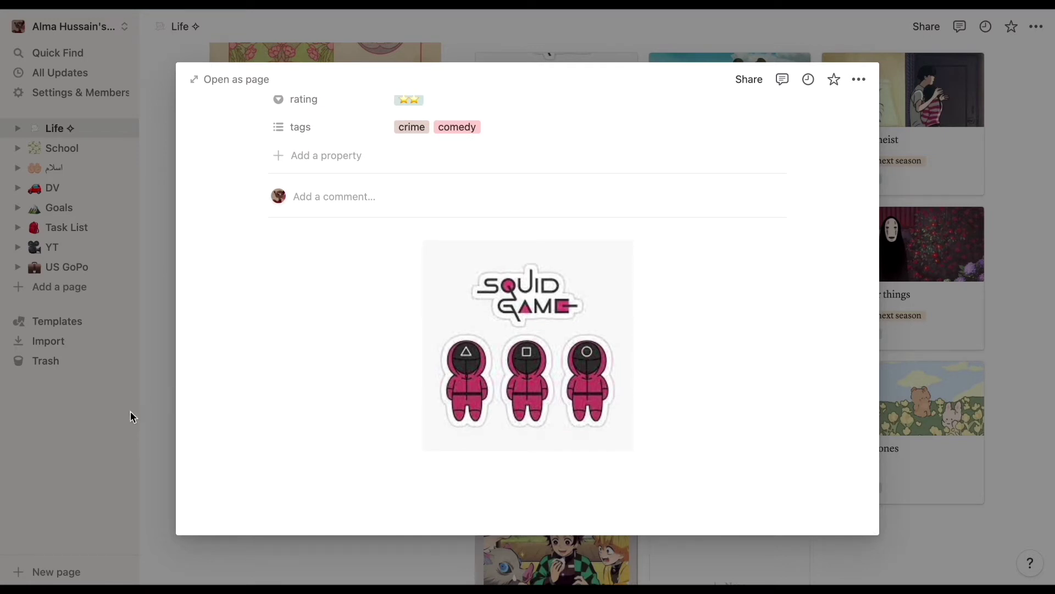
pyautogui.click(147, 410)
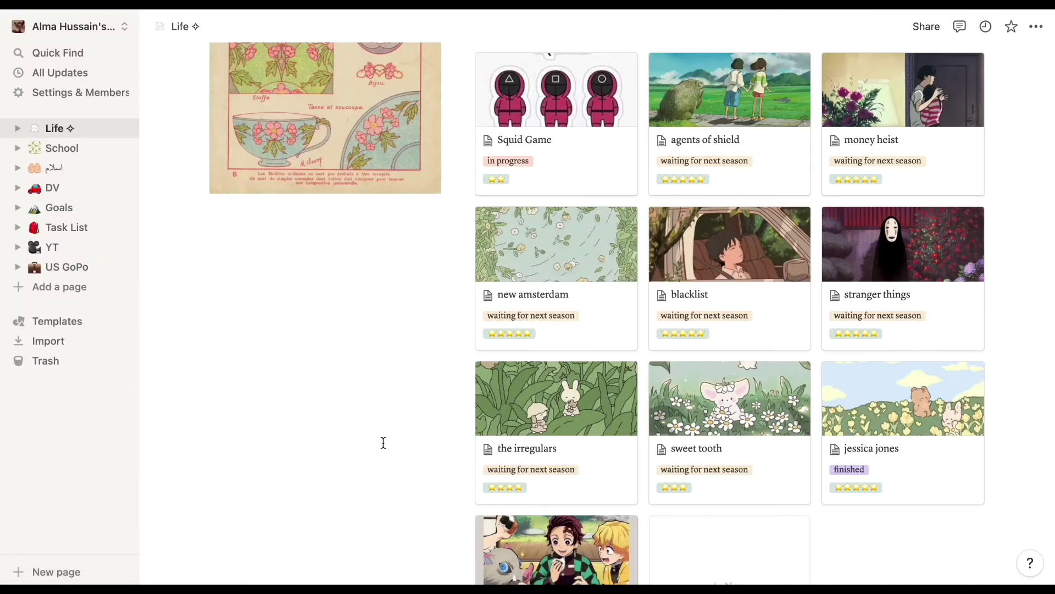
pyautogui.scroll(-2, 427, 471)
pyautogui.scroll(-4, 427, 471)
pyautogui.scroll(2, 416, 434)
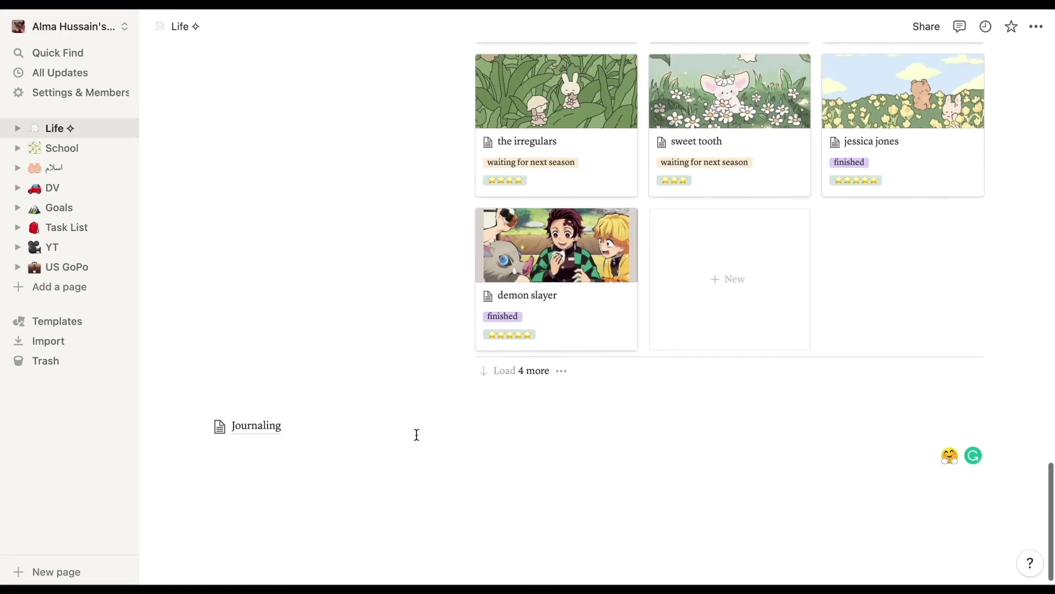
pyautogui.scroll(10, 417, 434)
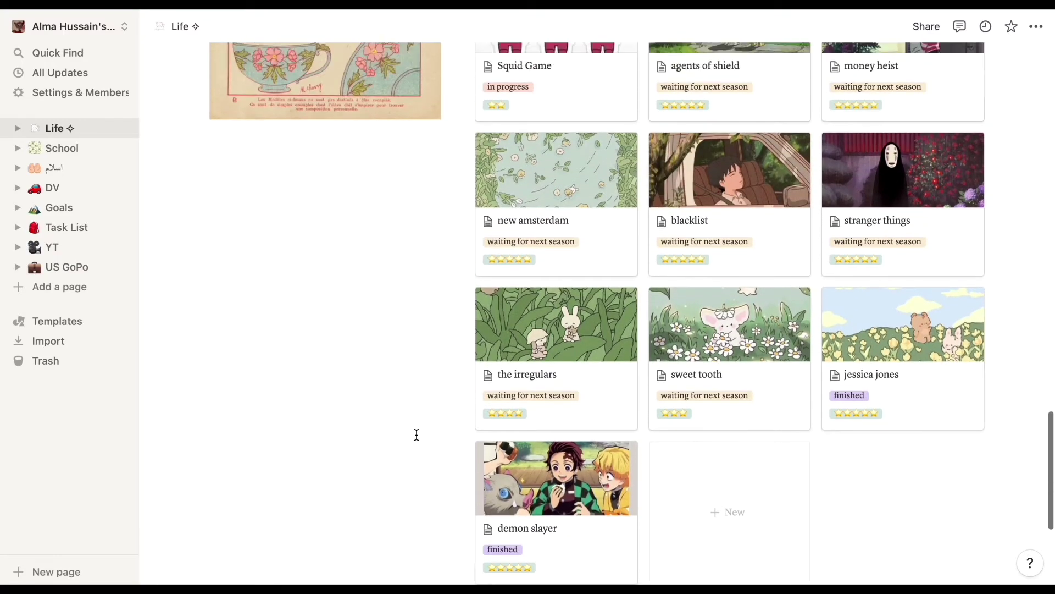
pyautogui.scroll(15, 422, 459)
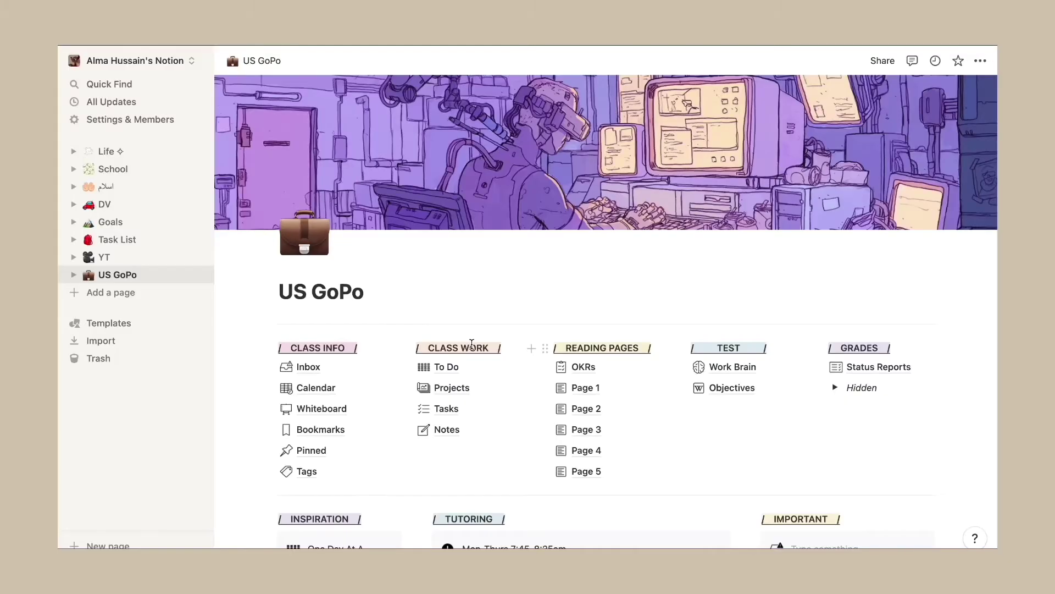
# Scroll through the US GoPo dashboard sections, then open its Inbox page.
pyautogui.scroll(-2, 443, 446)
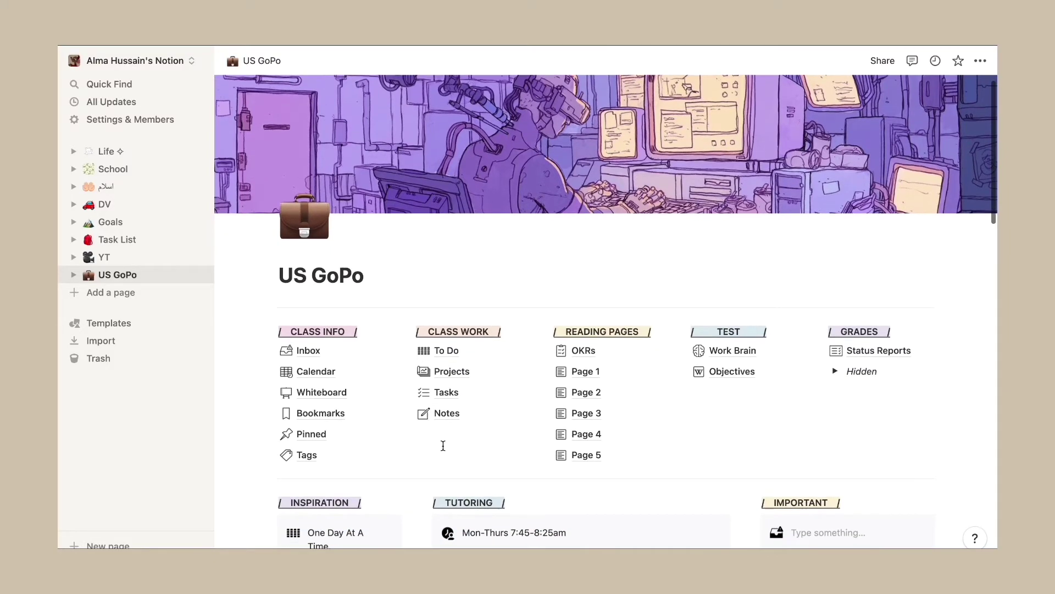
pyautogui.scroll(-3, 443, 446)
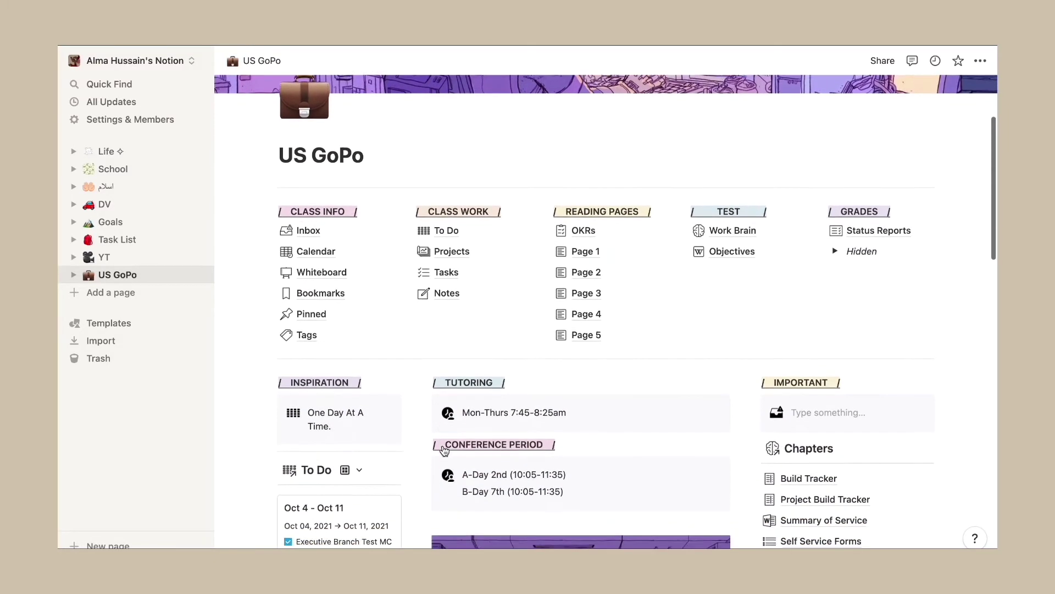
pyautogui.scroll(-4, 444, 450)
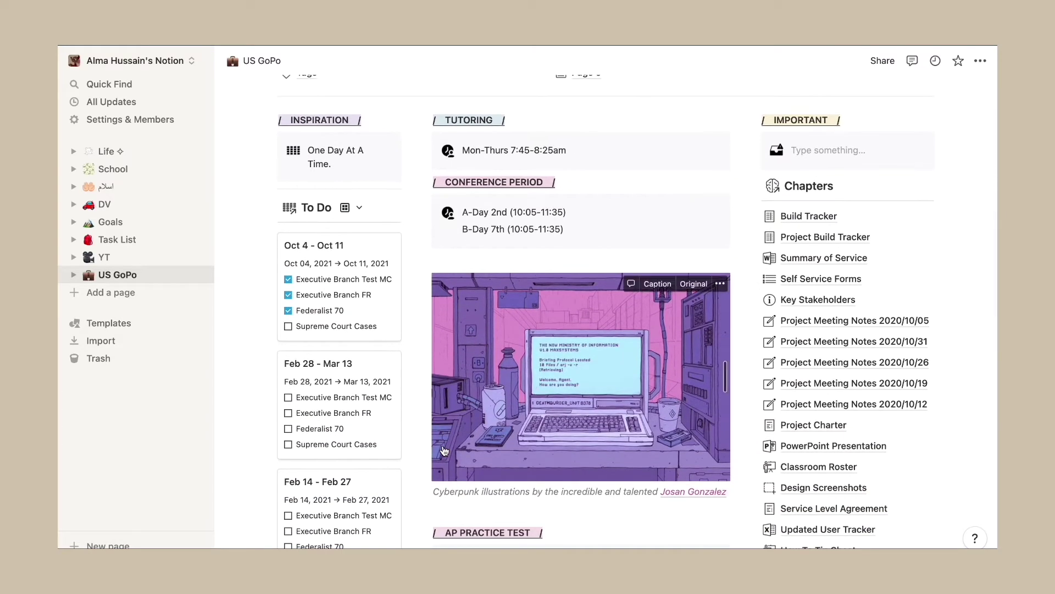
pyautogui.scroll(-3, 444, 450)
pyautogui.scroll(-3, 445, 449)
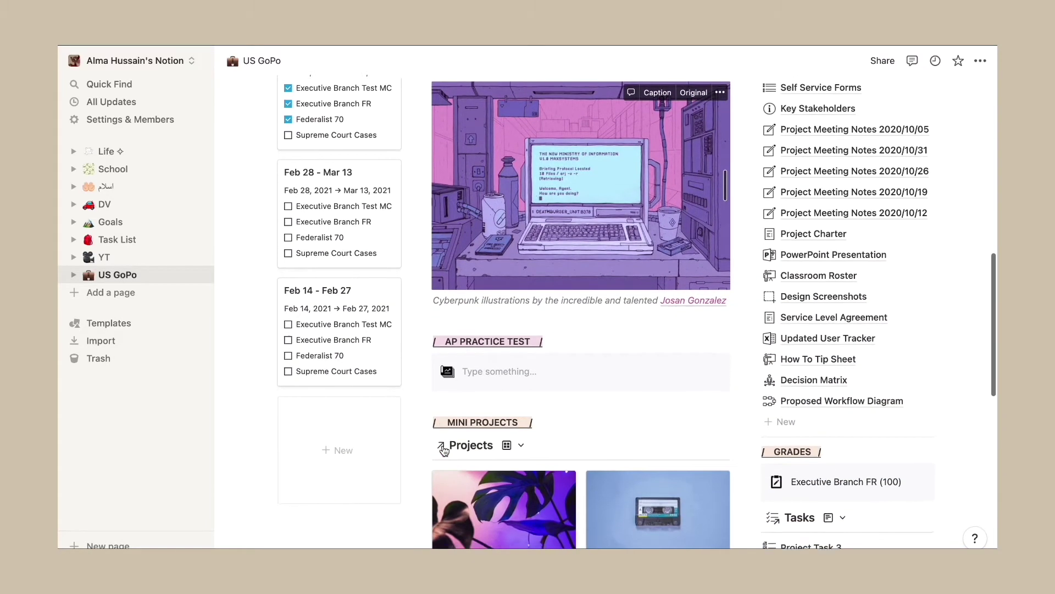
pyautogui.scroll(-4, 444, 450)
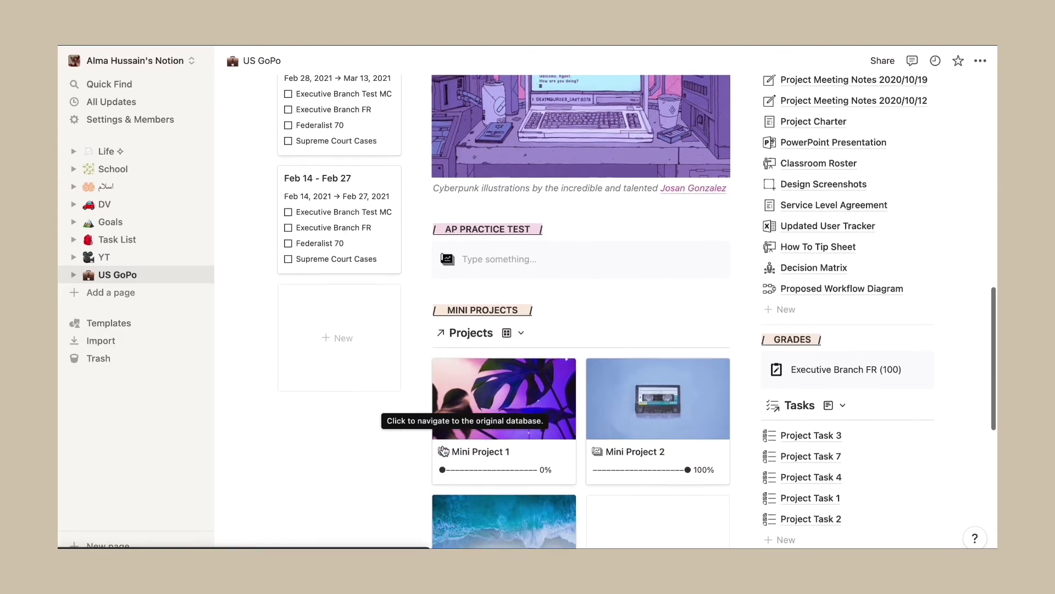
pyautogui.scroll(-2, 444, 450)
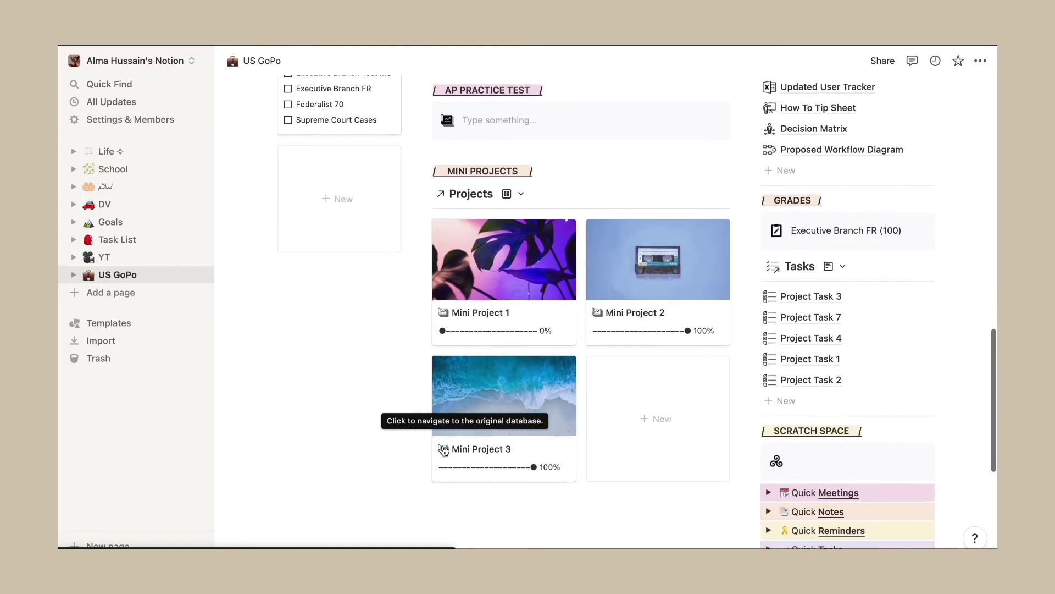
pyautogui.scroll(-4, 425, 536)
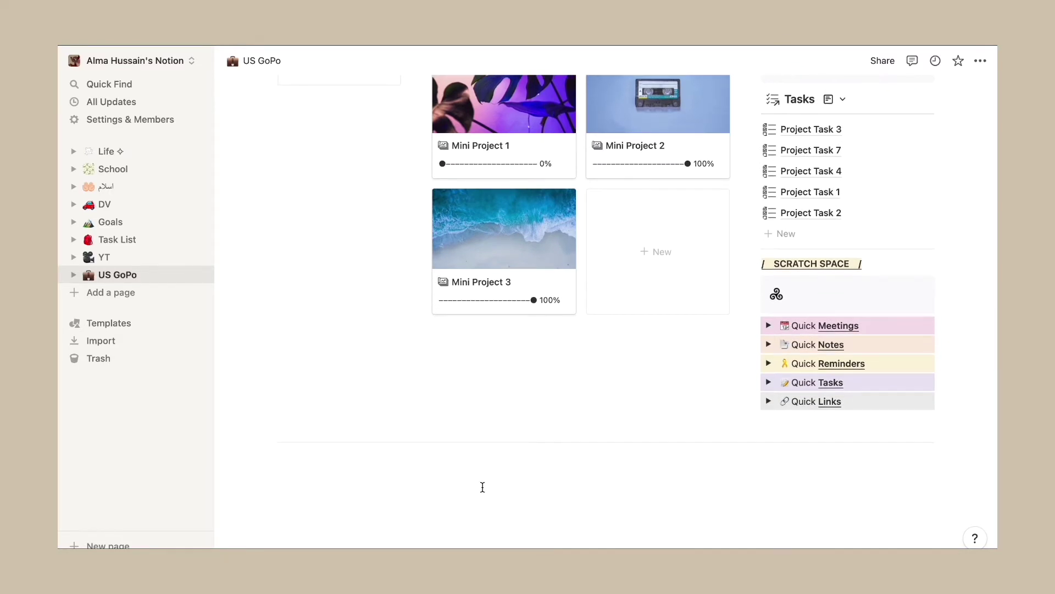
pyautogui.scroll(1, 482, 487)
pyautogui.scroll(15, 483, 487)
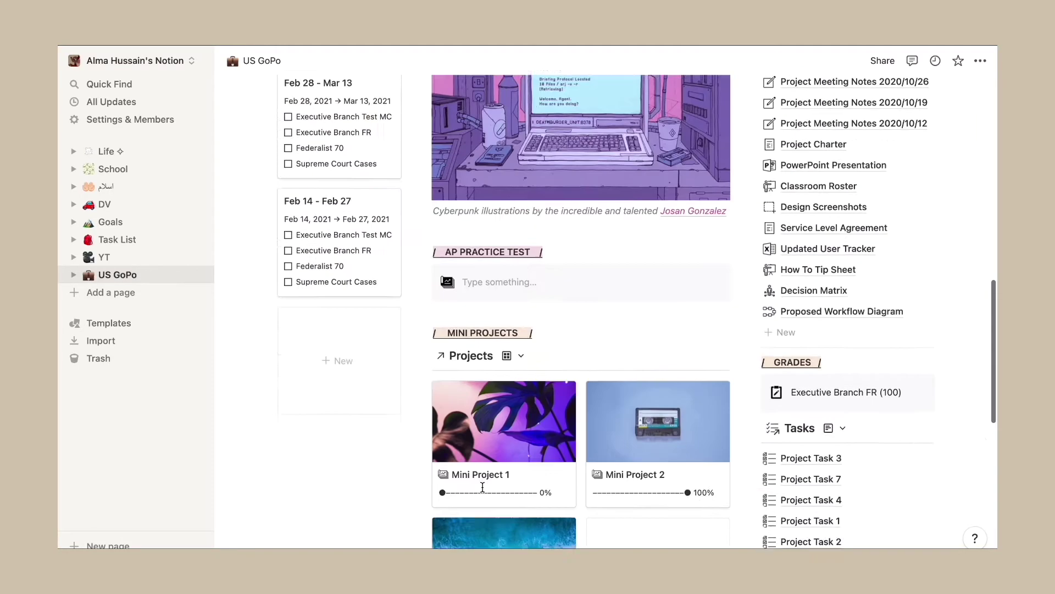
pyautogui.scroll(-1, 470, 501)
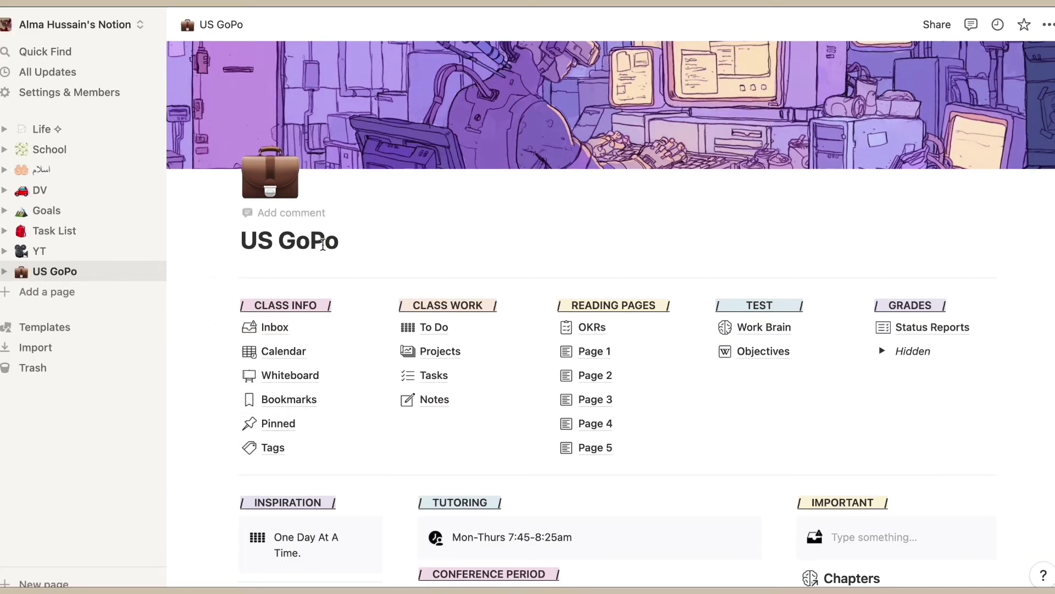
pyautogui.click(270, 328)
# Scroll the Inbox page, then go back to US GoPo and open the Calendar page.
pyautogui.scroll(-10, 284, 392)
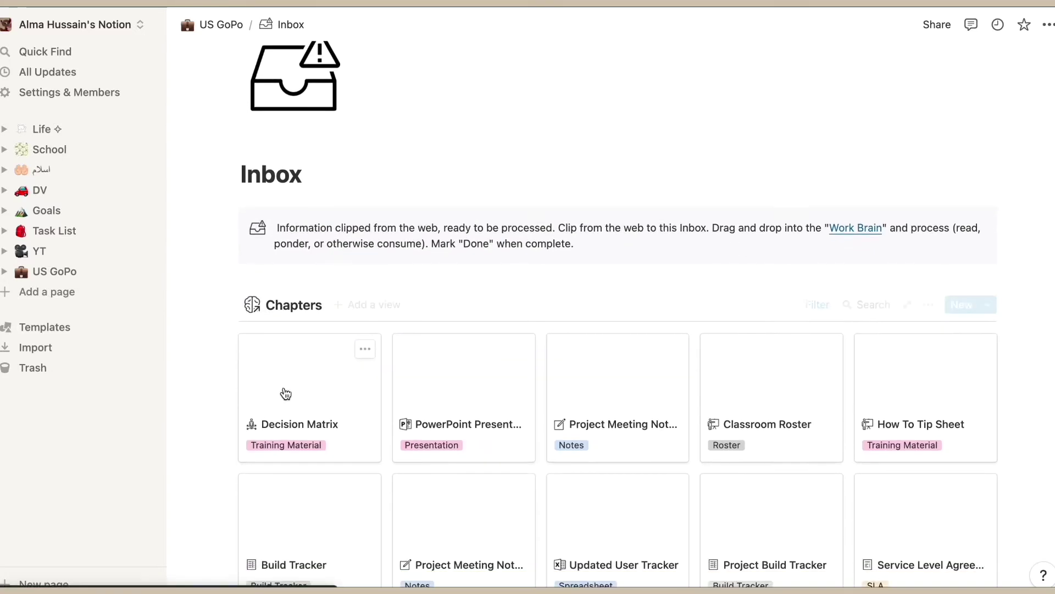
pyautogui.scroll(-2, 285, 393)
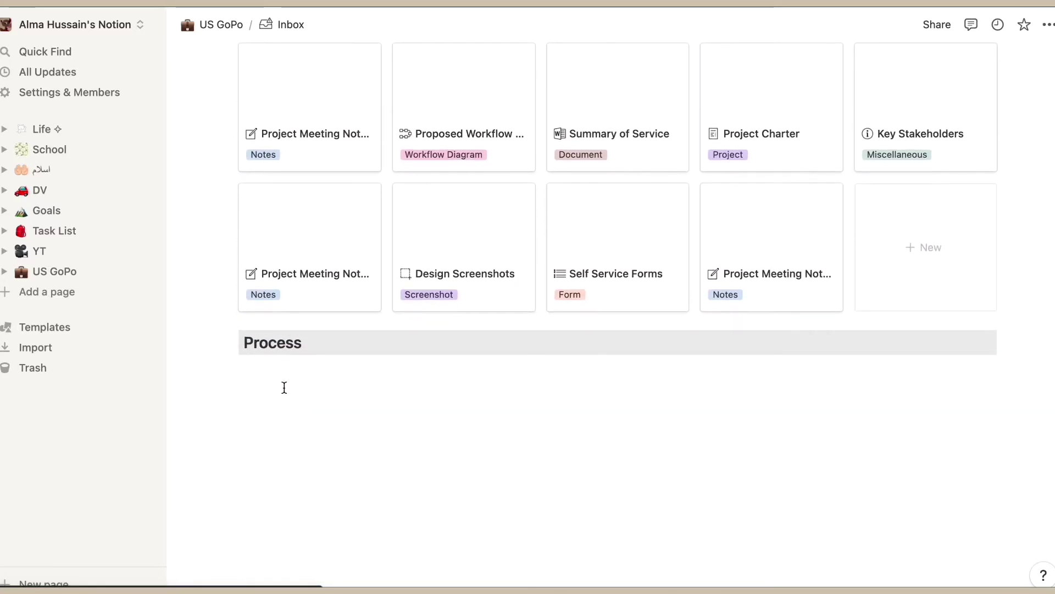
pyautogui.scroll(4, 284, 387)
pyautogui.scroll(6, 285, 392)
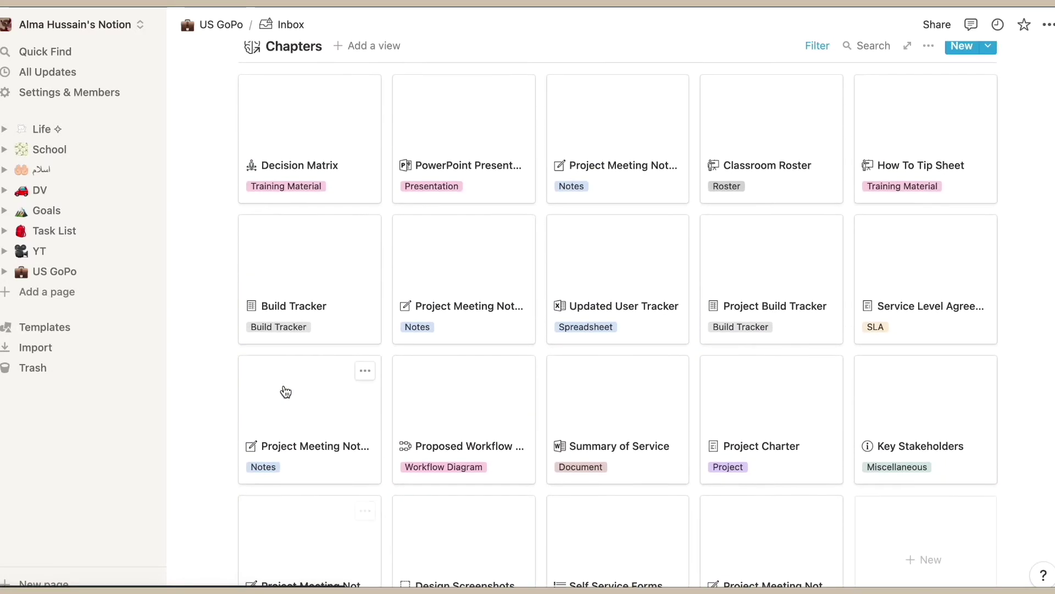
pyautogui.scroll(3, 283, 389)
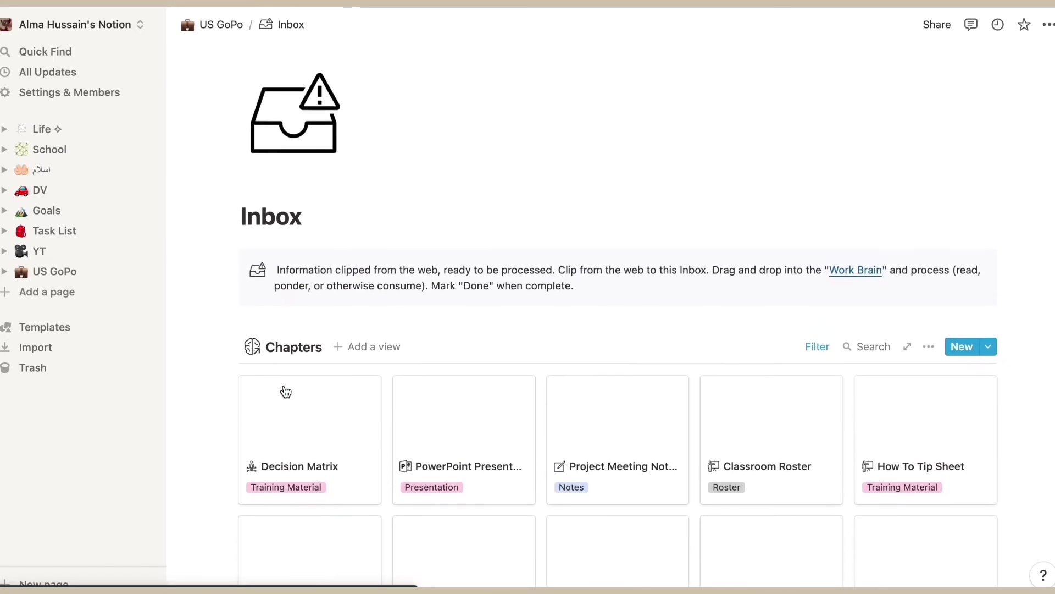
pyautogui.click(220, 28)
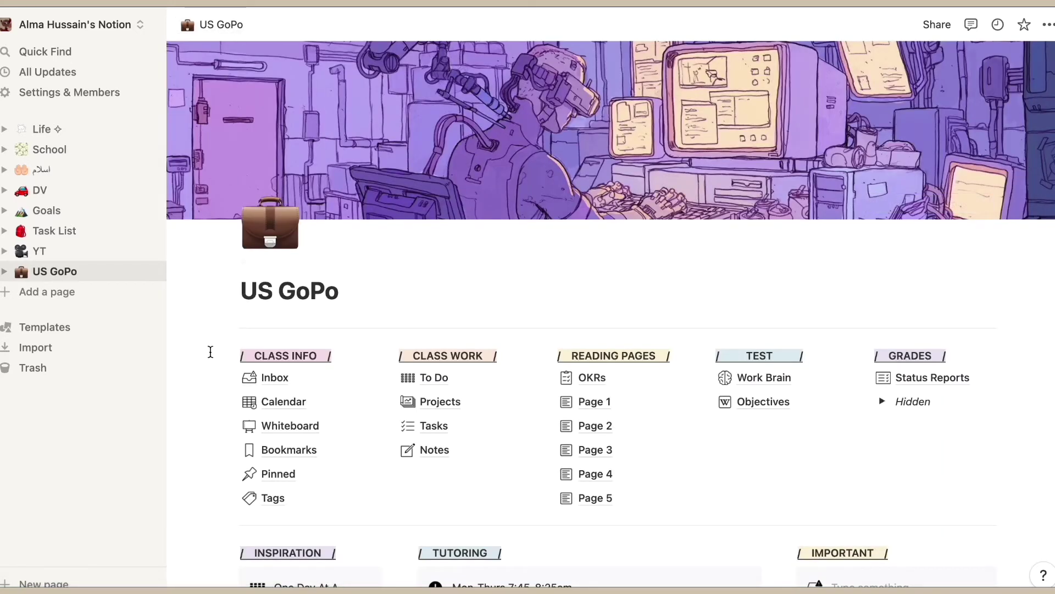
pyautogui.click(282, 403)
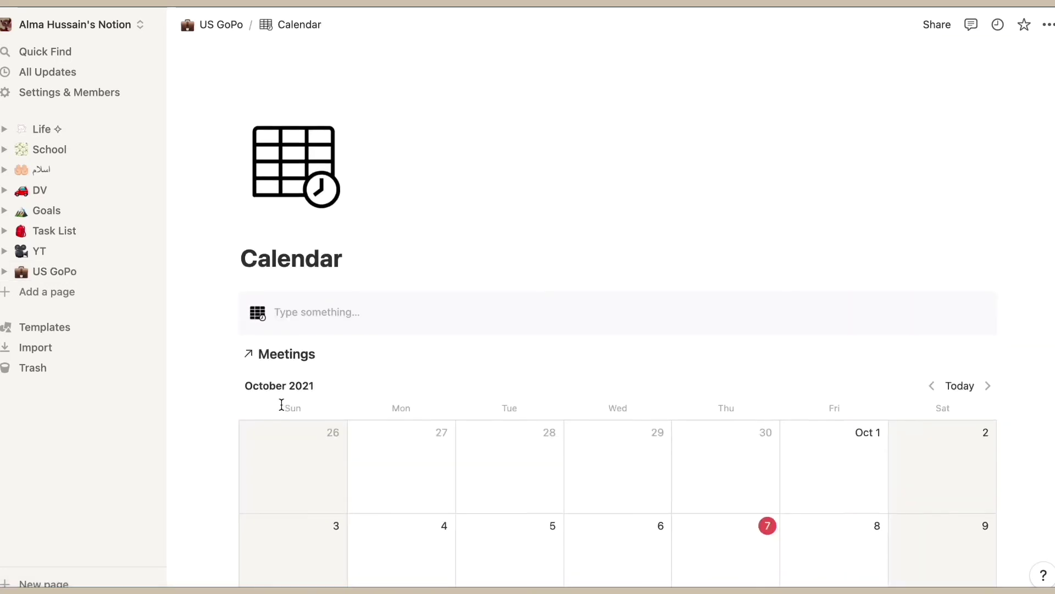
# Scroll the October 2021 Meetings calendar, then head back to the US GoPo page.
pyautogui.scroll(-6, 281, 404)
pyautogui.scroll(-2, 281, 410)
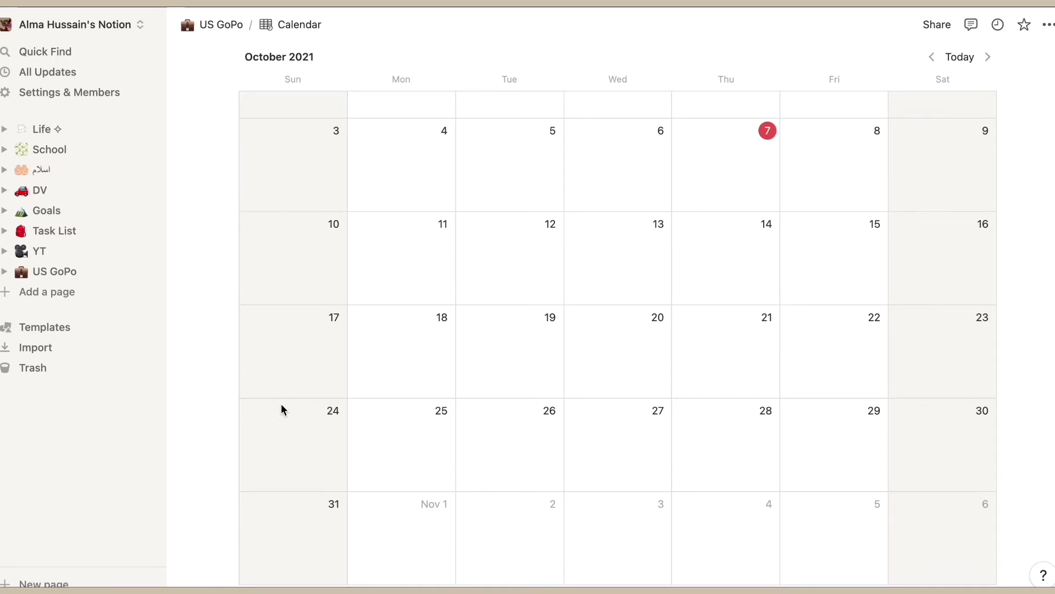
pyautogui.scroll(3, 281, 407)
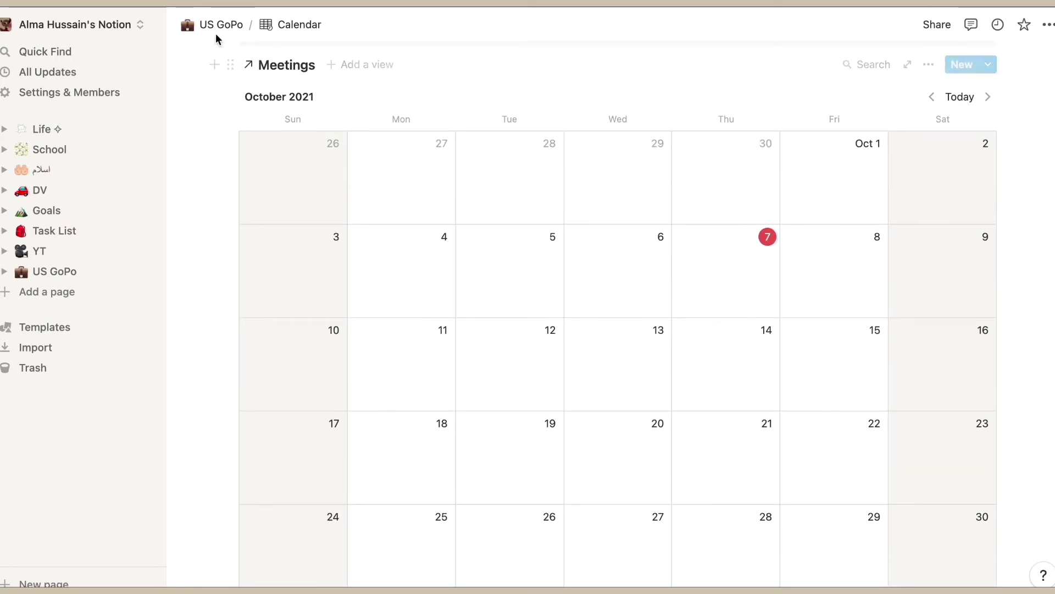
pyautogui.click(216, 35)
# Open the Whiteboard page, select and deselect the callout's opening words, then return to US GoPo.
pyautogui.click(274, 424)
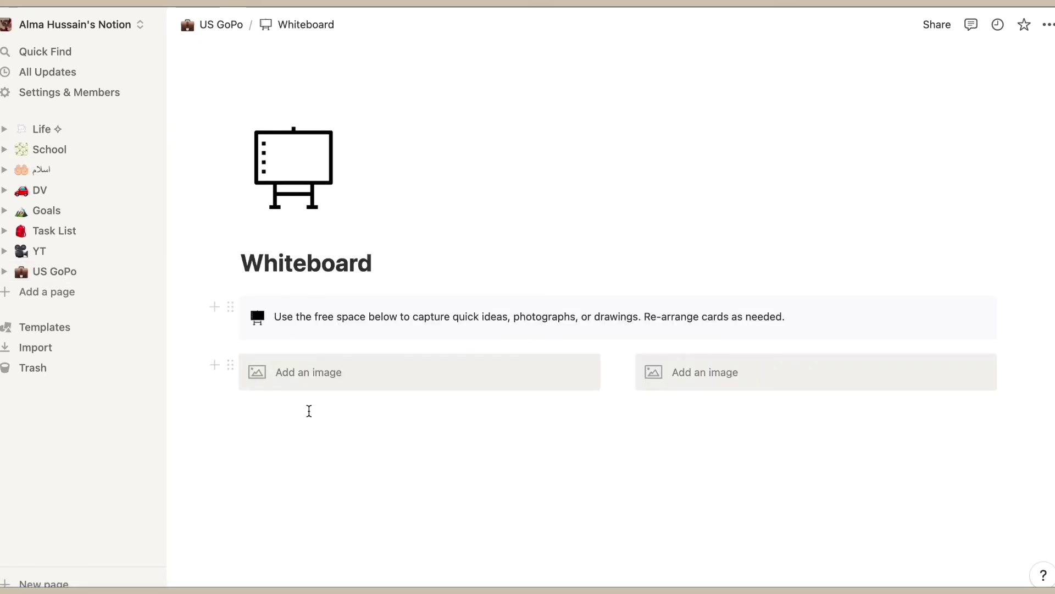
pyautogui.moveTo(278, 319); pyautogui.dragTo(365, 319)
pyautogui.click(263, 430)
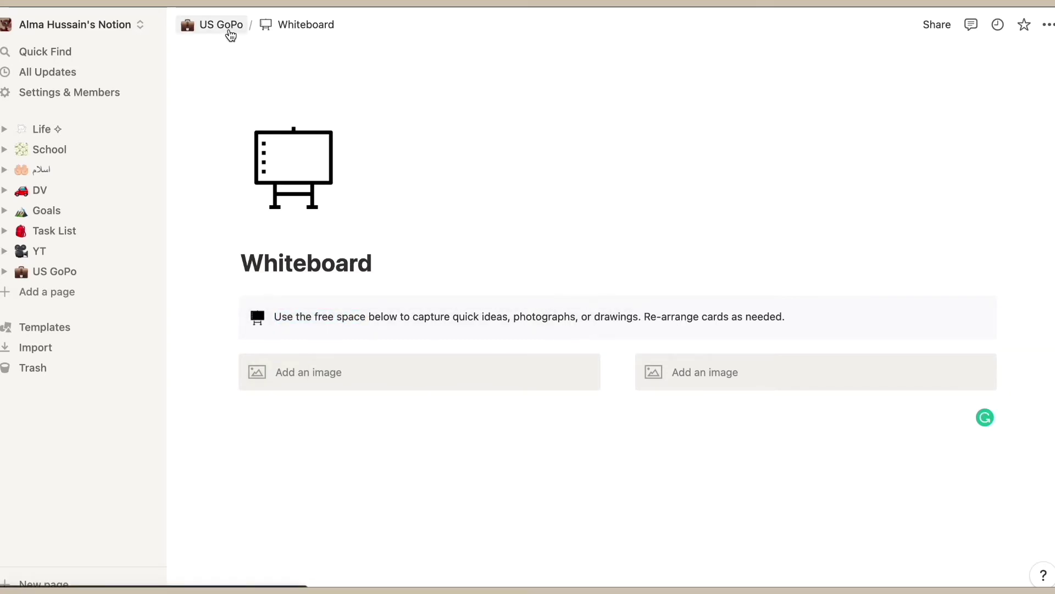
pyautogui.click(230, 34)
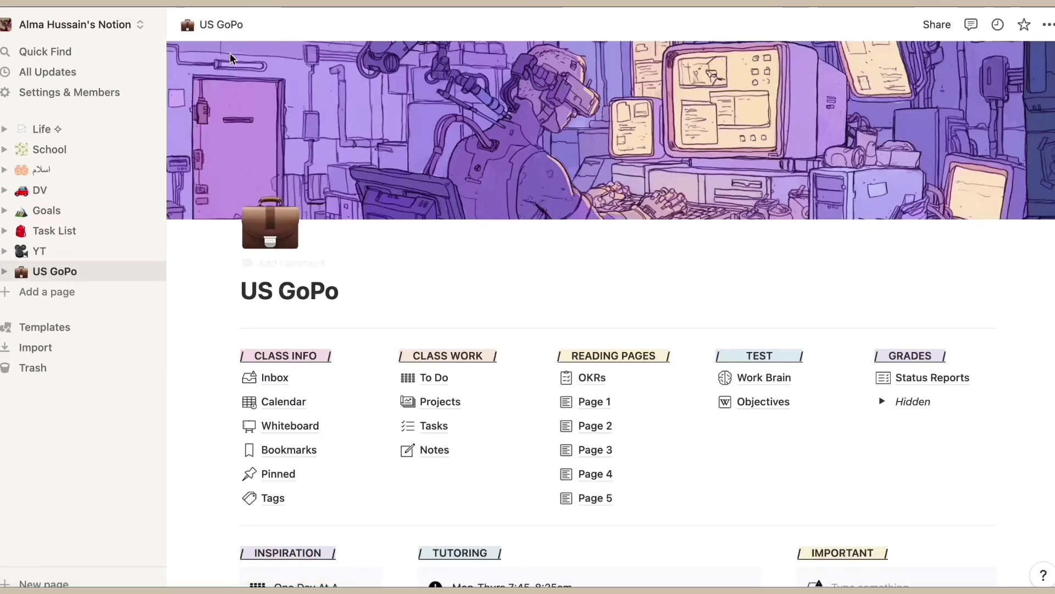
# Check the empty Bookmarks page, then go back to US GoPo and open its To Do board.
pyautogui.click(307, 457)
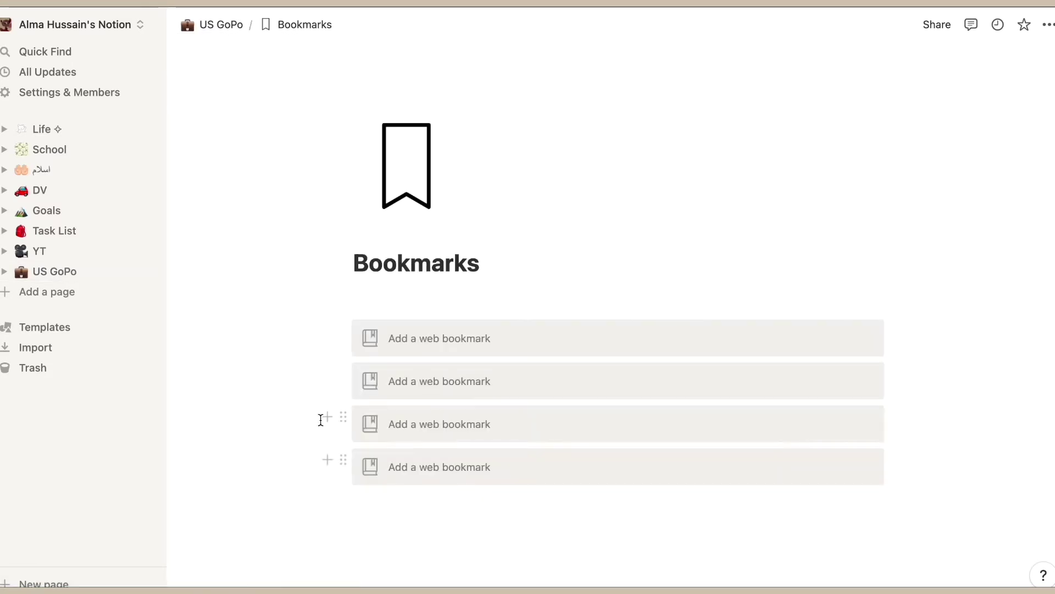
pyautogui.click(402, 338)
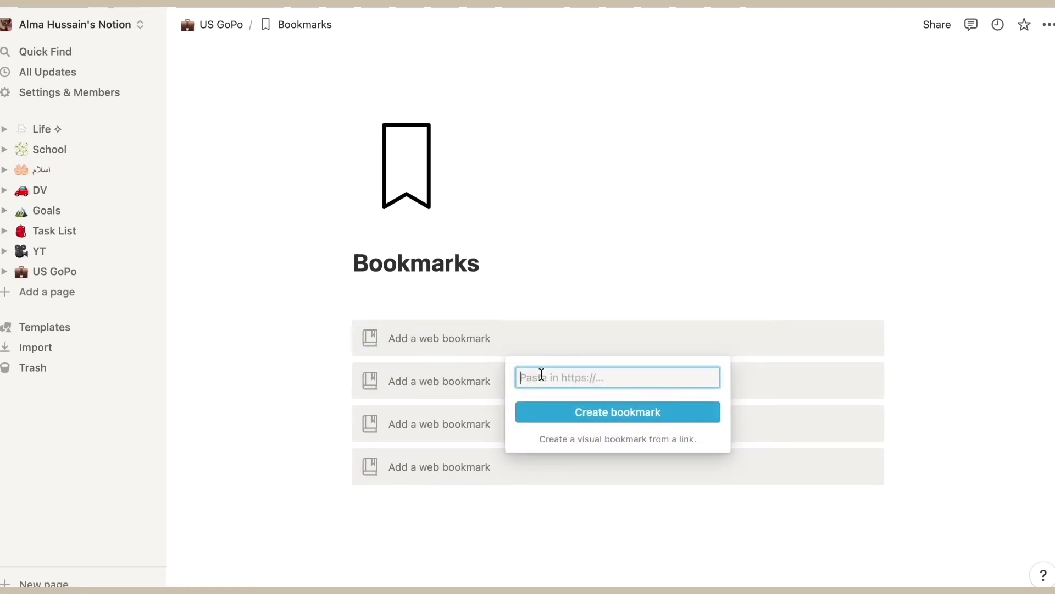
pyautogui.click(286, 420)
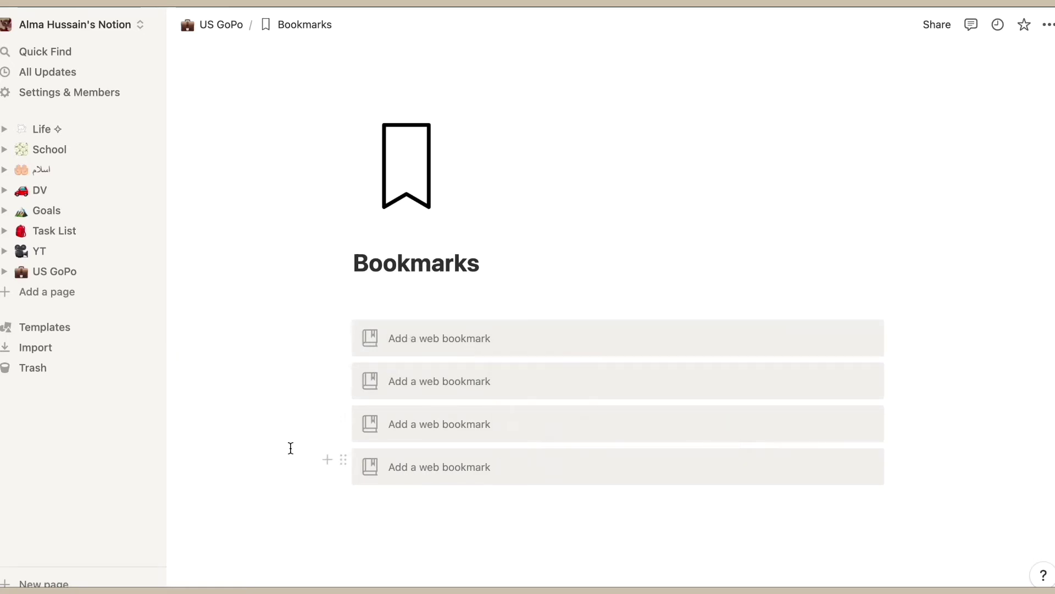
pyautogui.click(223, 25)
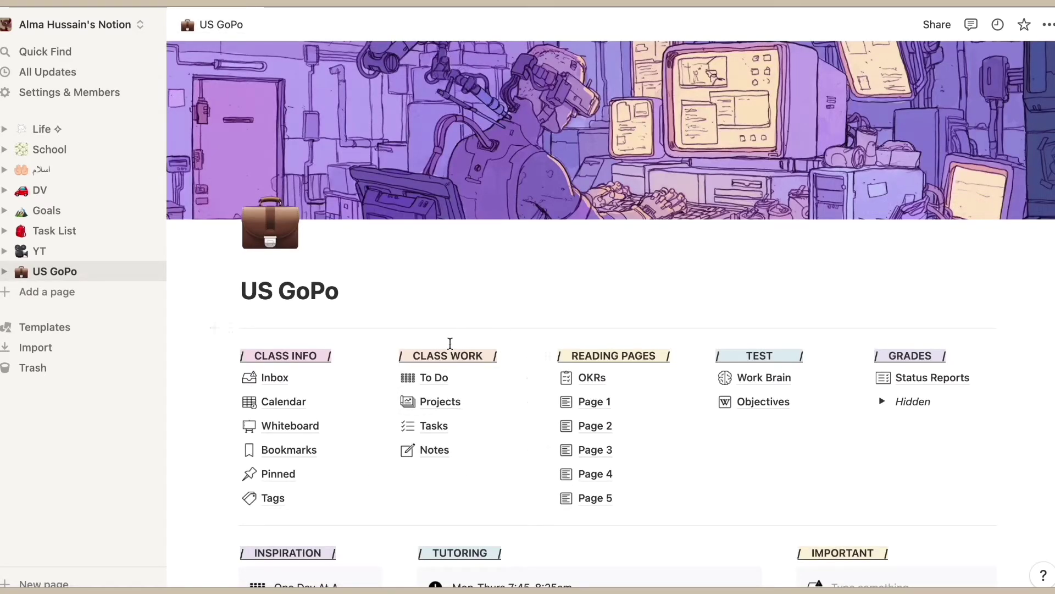
pyautogui.click(435, 378)
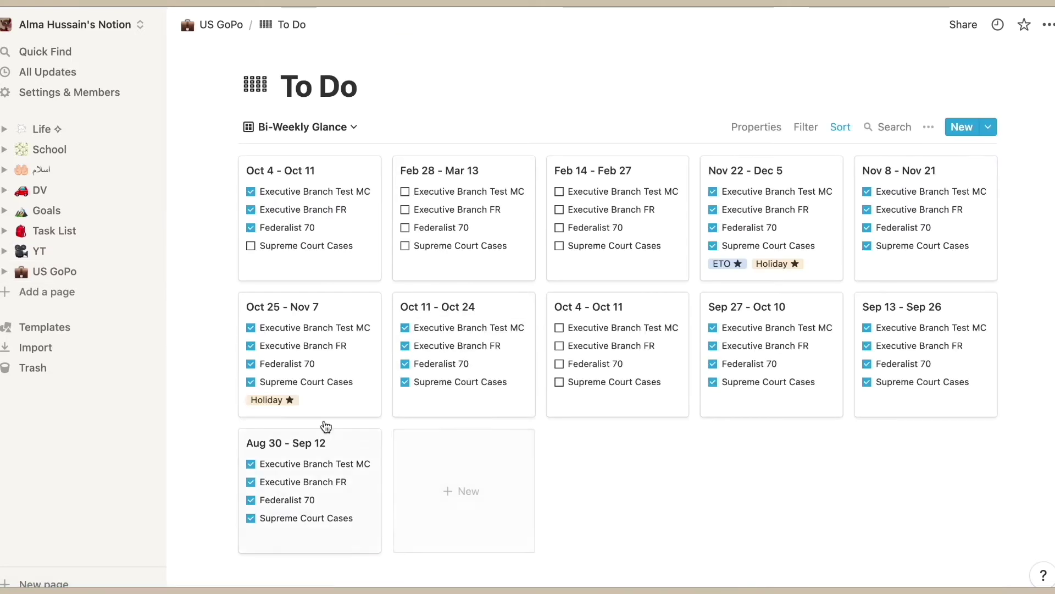
# Tick Supreme Court Cases on the Oct 4 - Oct 11 week card, then return to US GoPo.
pyautogui.click(356, 273)
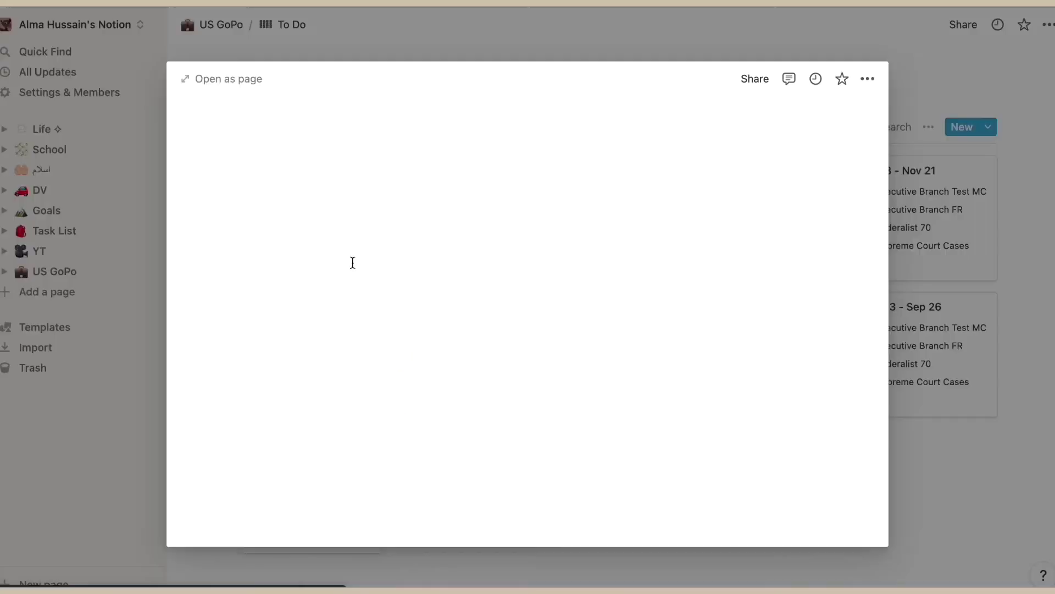
pyautogui.click(396, 443)
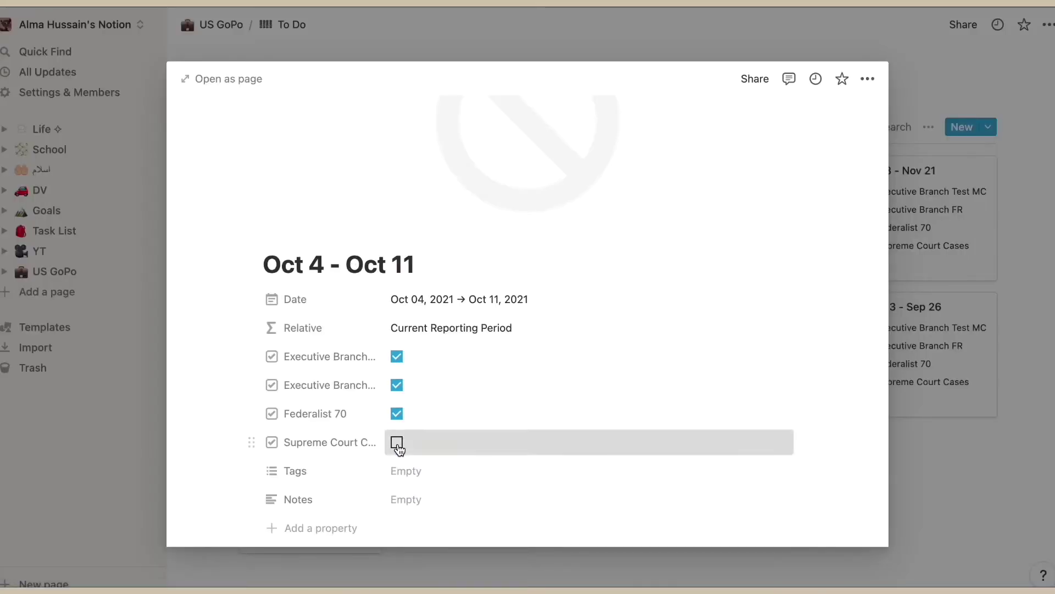
pyautogui.click(596, 39)
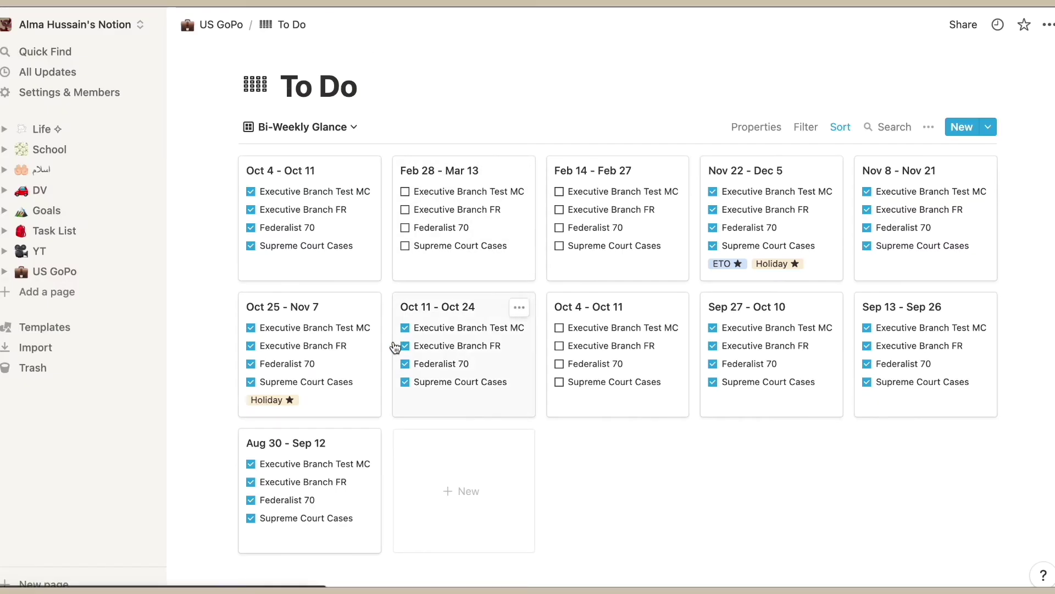
pyautogui.click(213, 23)
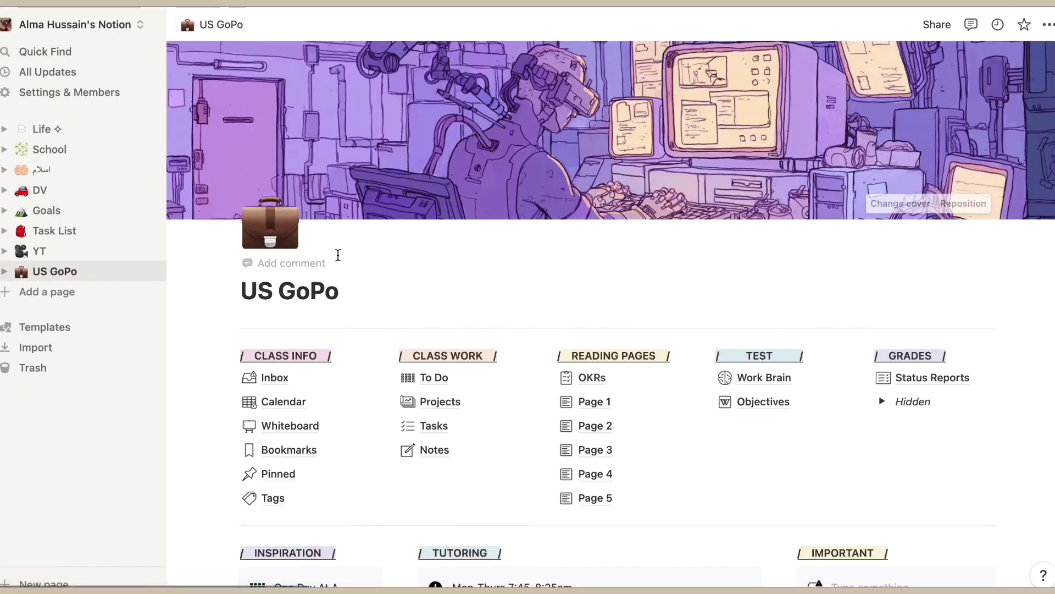
pyautogui.click(412, 402)
pyautogui.click(432, 403)
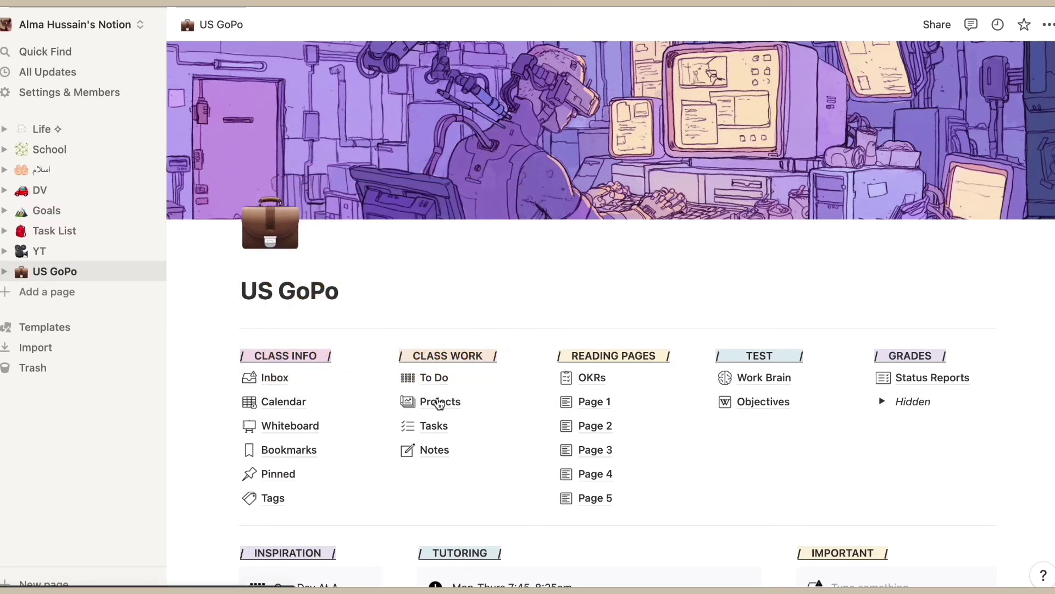
pyautogui.click(438, 402)
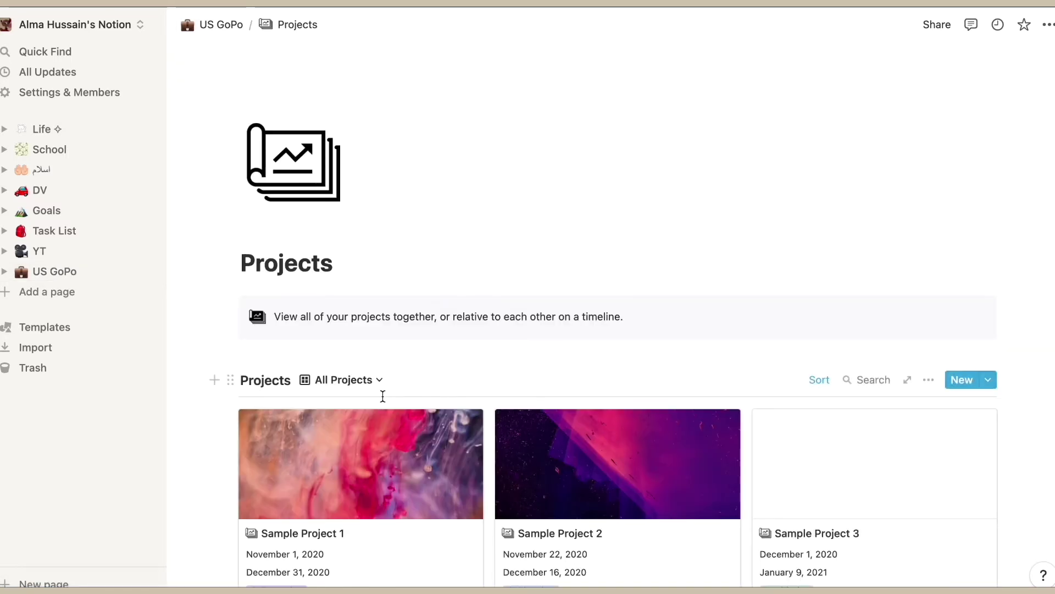
pyautogui.scroll(-10, 383, 398)
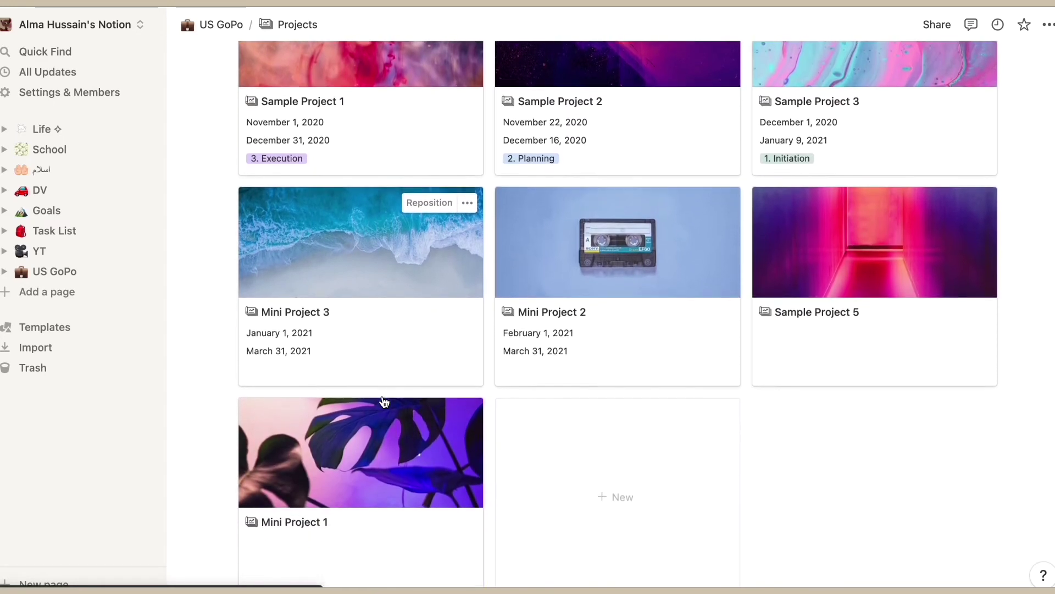
pyautogui.scroll(-5, 383, 402)
pyautogui.scroll(5, 384, 402)
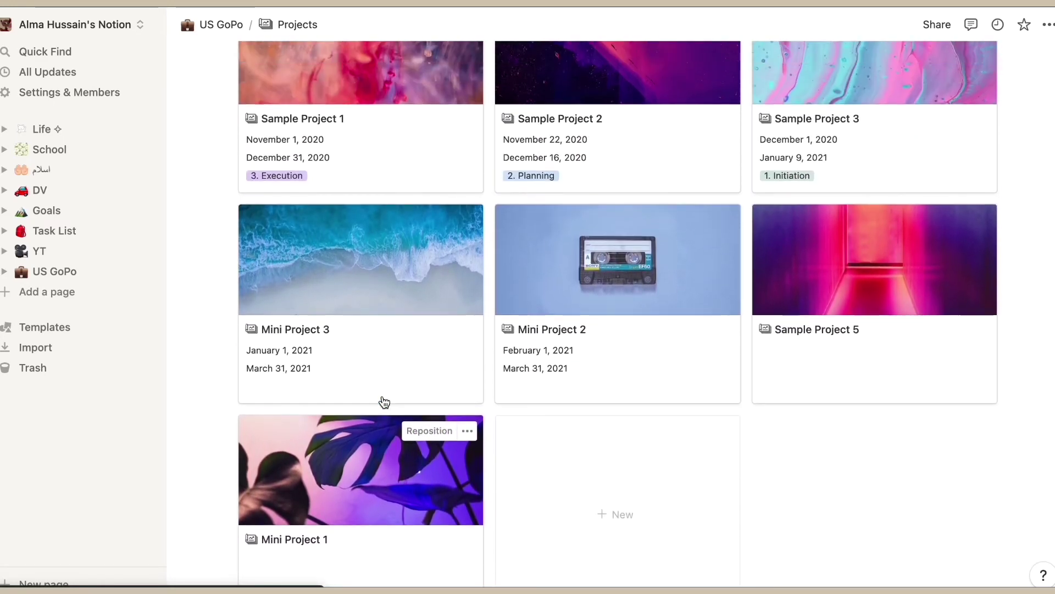
pyautogui.scroll(8, 384, 401)
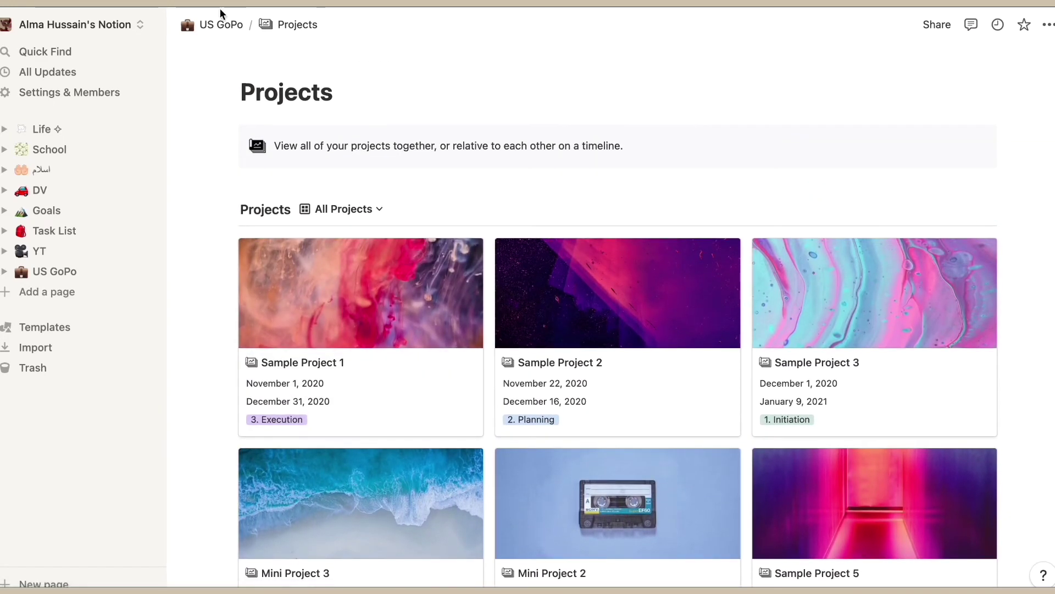
pyautogui.click(221, 22)
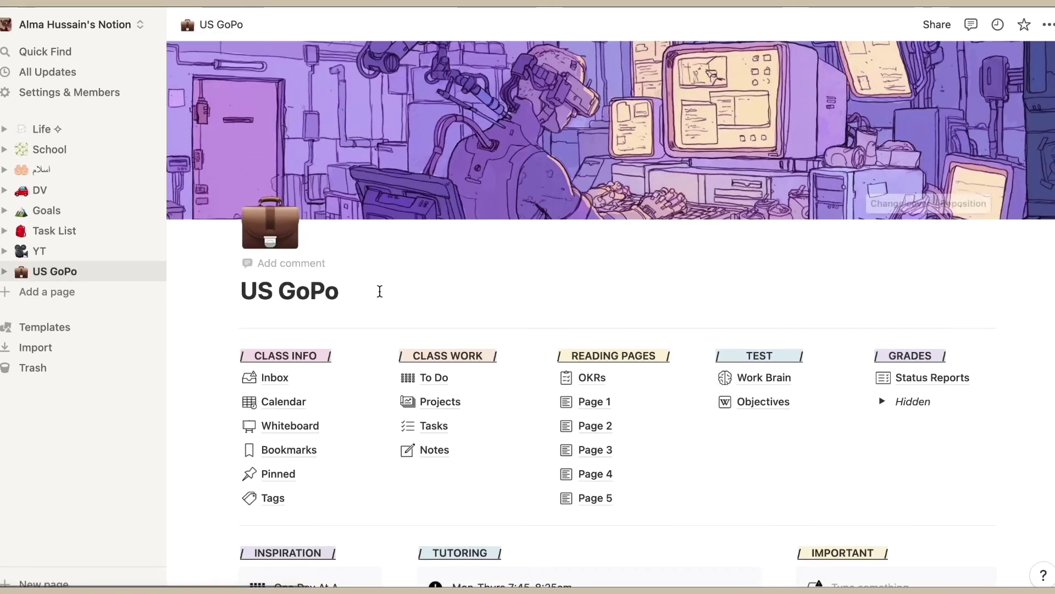
# Open the Tasks table and view the Effort Description options without changing any.
pyautogui.click(438, 435)
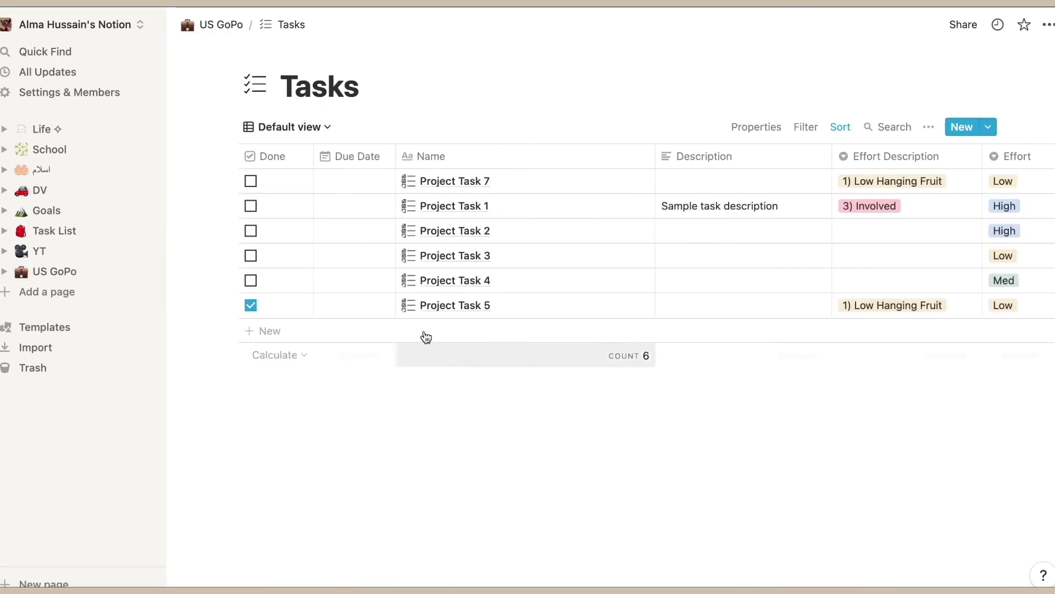
pyautogui.click(865, 209)
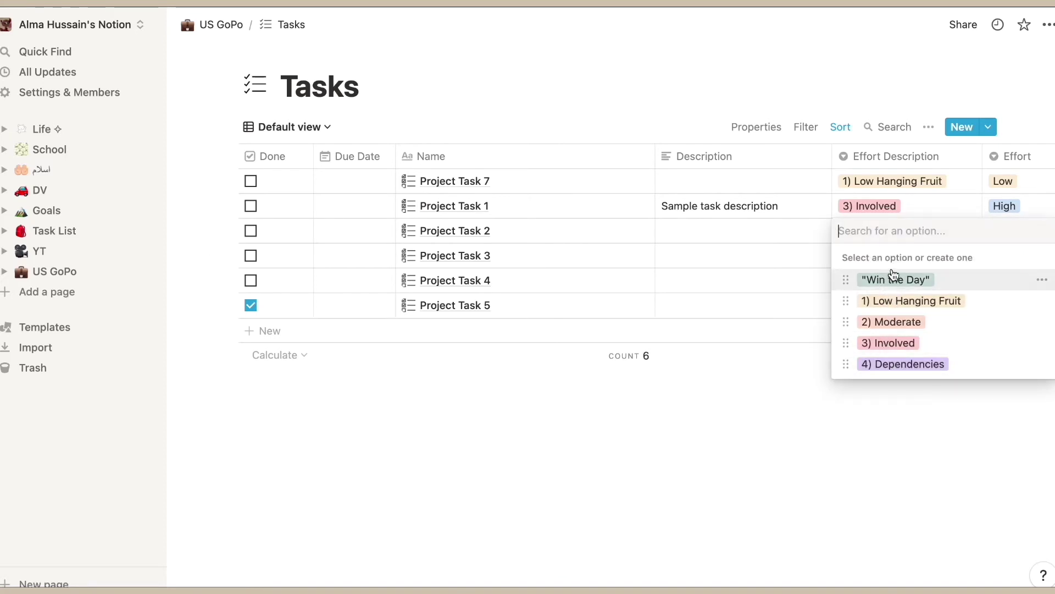
pyautogui.press('Escape')
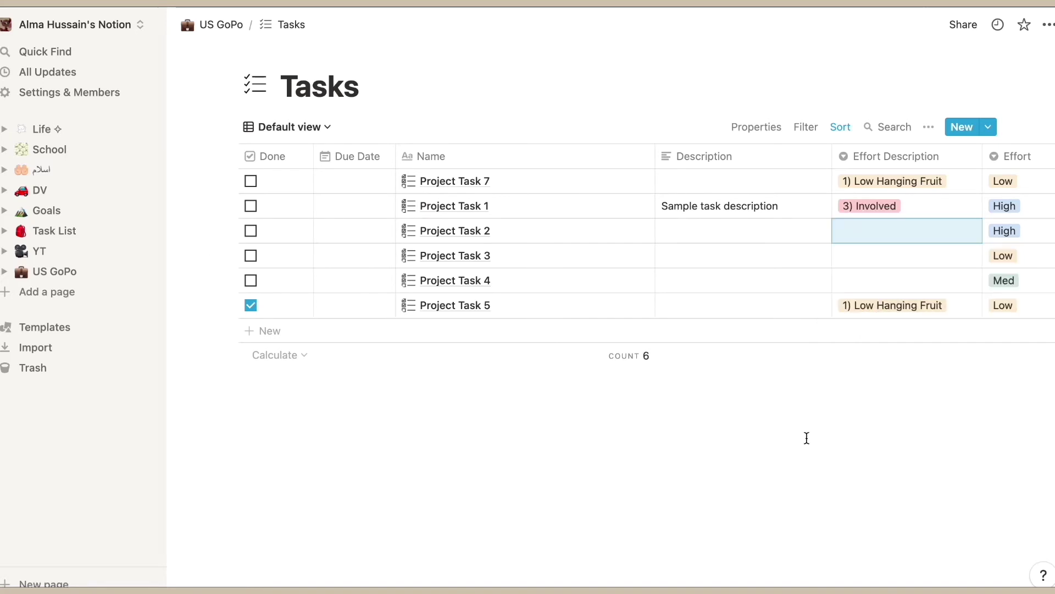
# Open the Notes gallery and read through the Project Meeting Notes 2020/10/05 note.
pyautogui.click(224, 25)
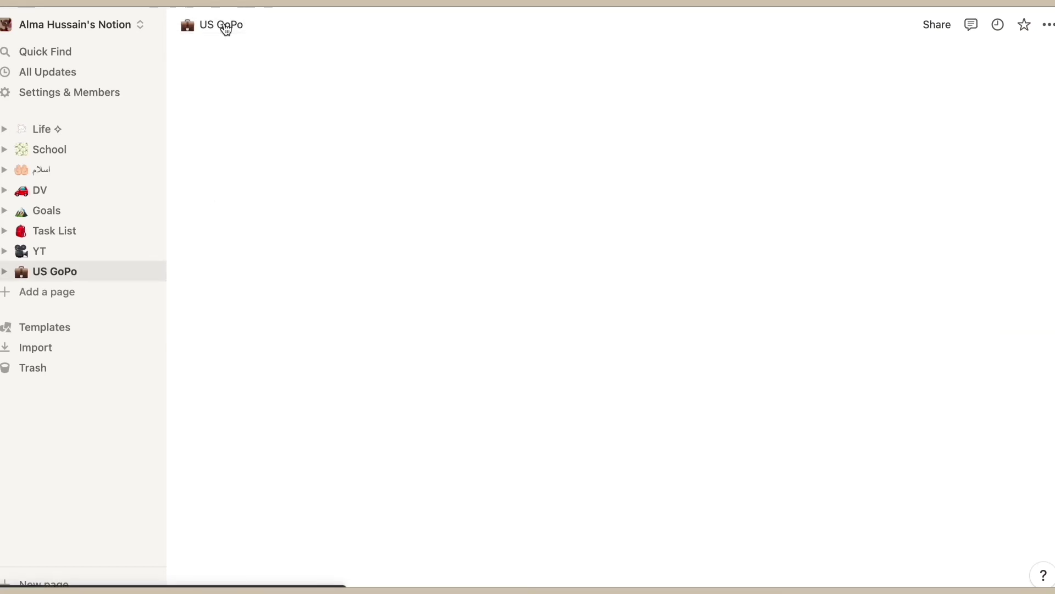
pyautogui.click(444, 452)
pyautogui.scroll(-5, 324, 405)
pyautogui.scroll(-1, 324, 403)
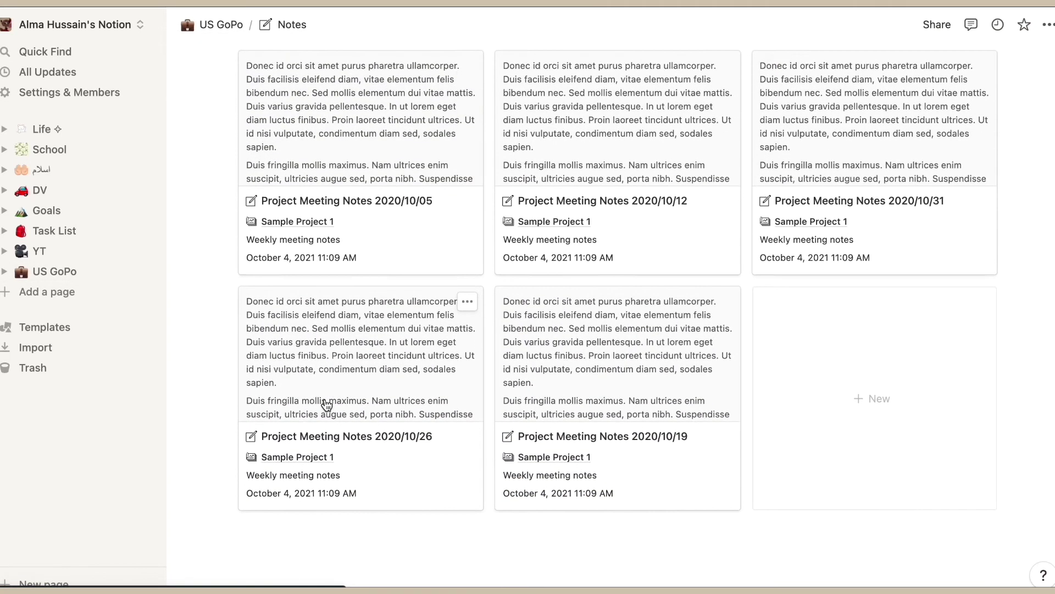
pyautogui.click(393, 189)
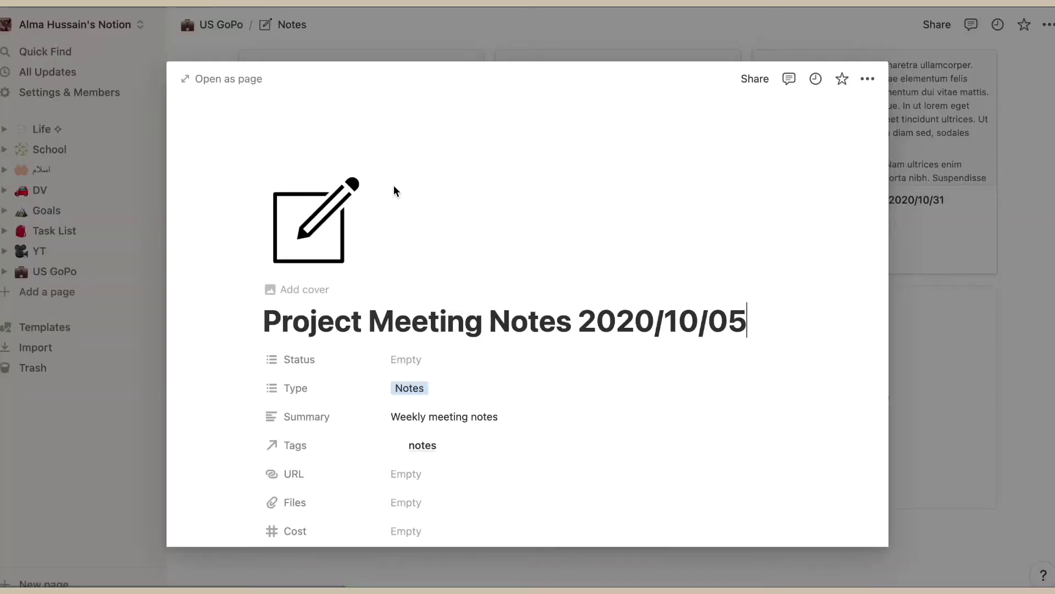
pyautogui.scroll(-10, 383, 350)
pyautogui.scroll(-8, 383, 350)
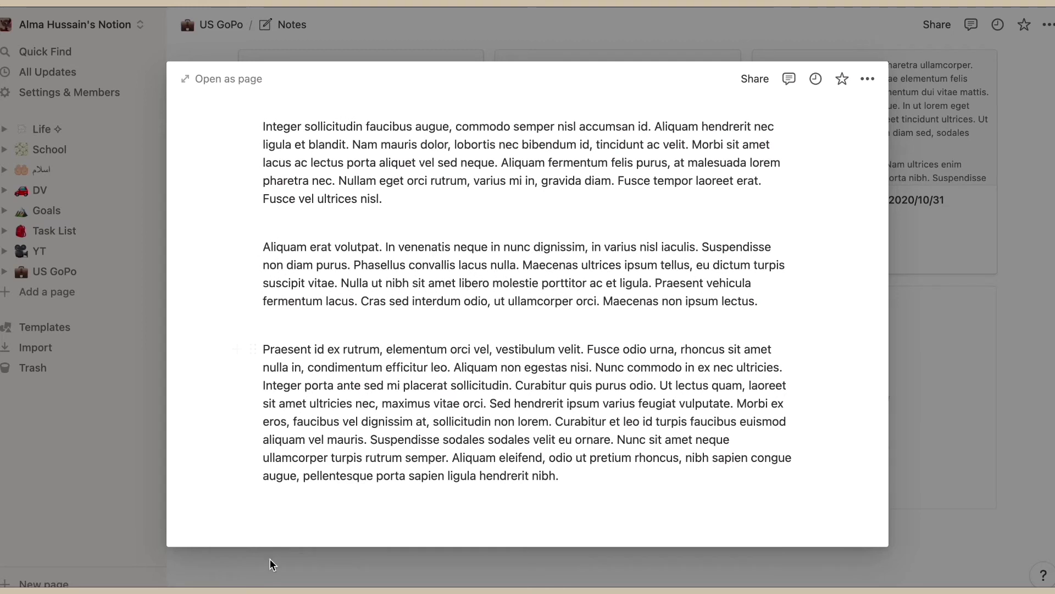
pyautogui.click(418, 21)
pyautogui.click(220, 24)
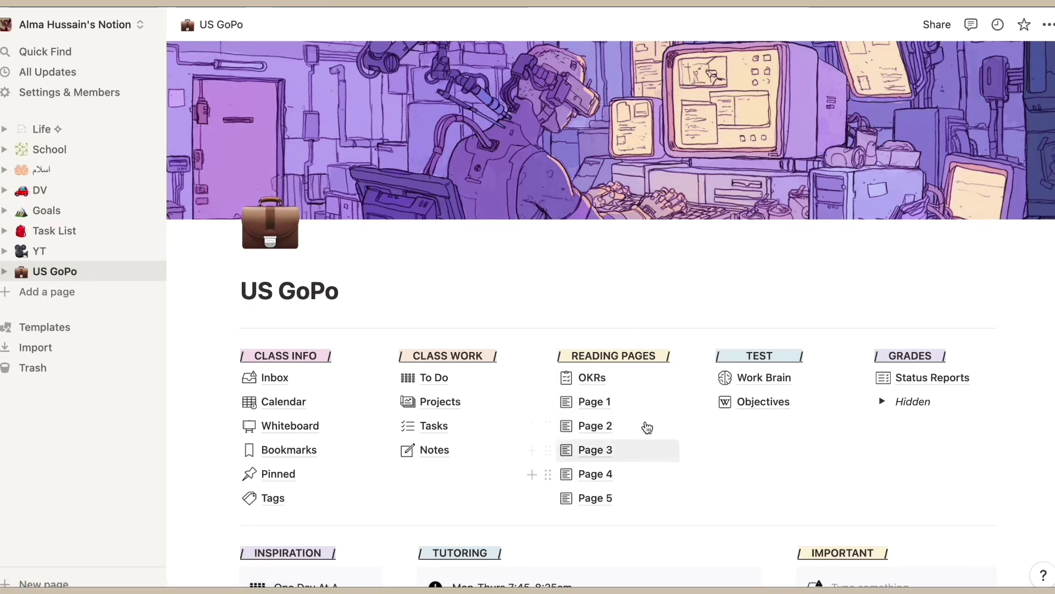
# View the Page 1 reading page, then open Work Brain from the TEST section.
pyautogui.click(594, 401)
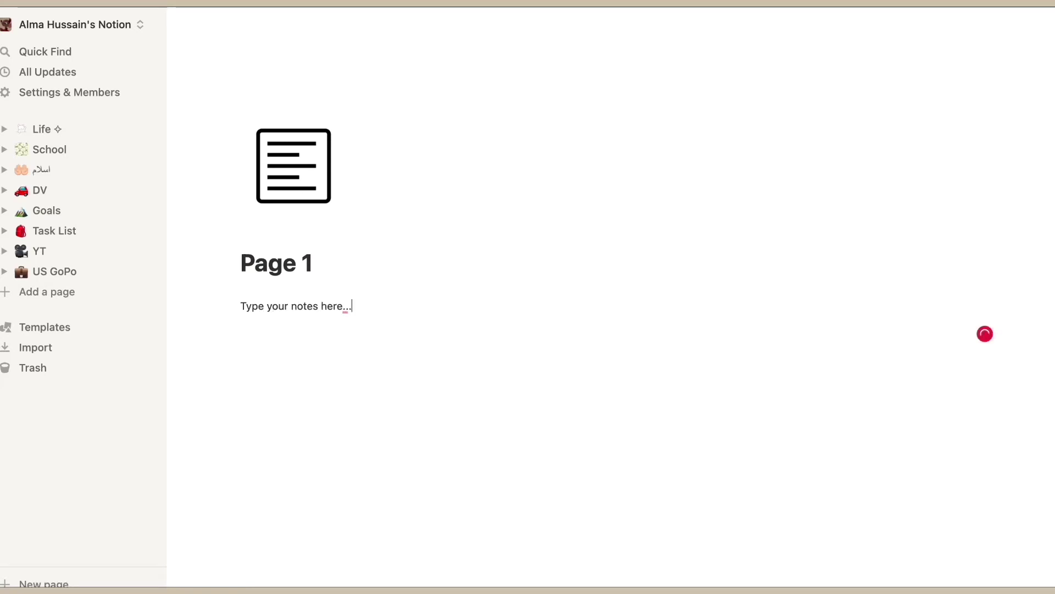
pyautogui.click(236, 24)
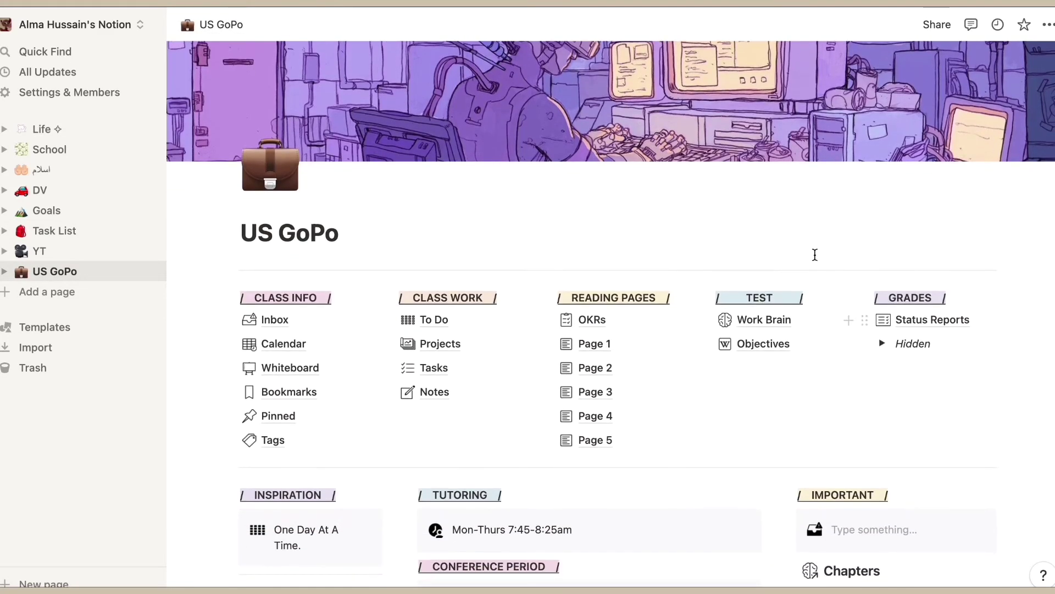
pyautogui.click(761, 320)
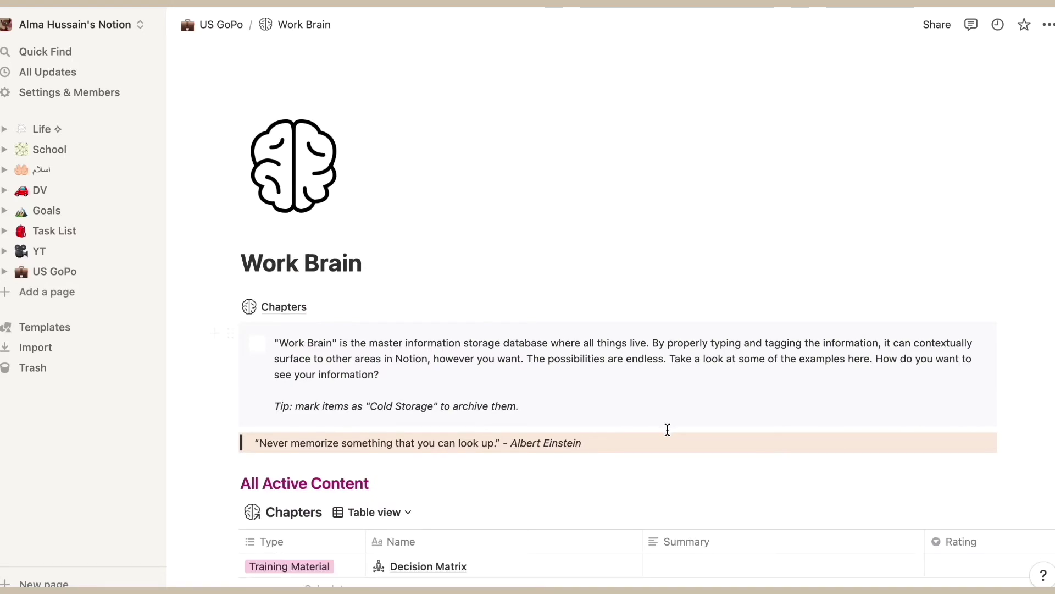
# Open the Status Reports page under GRADES to view the Week 1 report, then return.
pyautogui.scroll(-10, 667, 430)
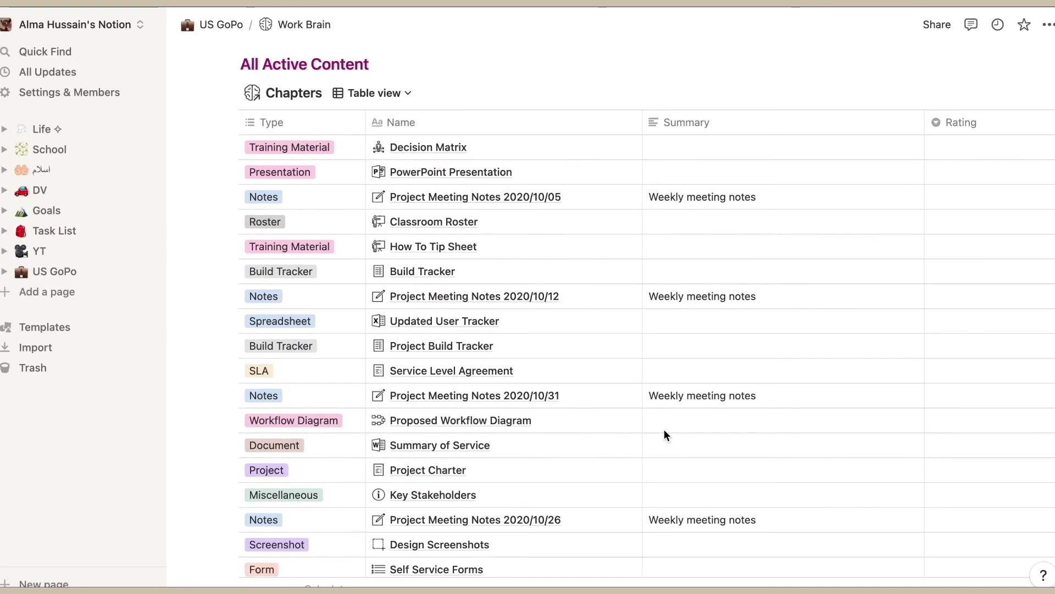
pyautogui.scroll(-4, 664, 430)
pyautogui.scroll(4, 664, 430)
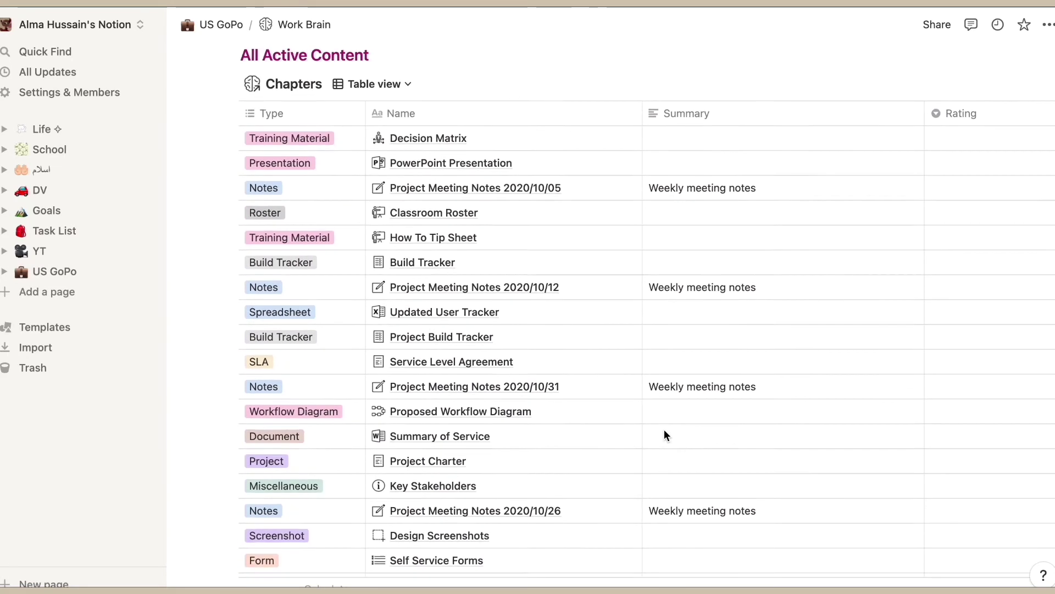
pyautogui.scroll(1, 664, 436)
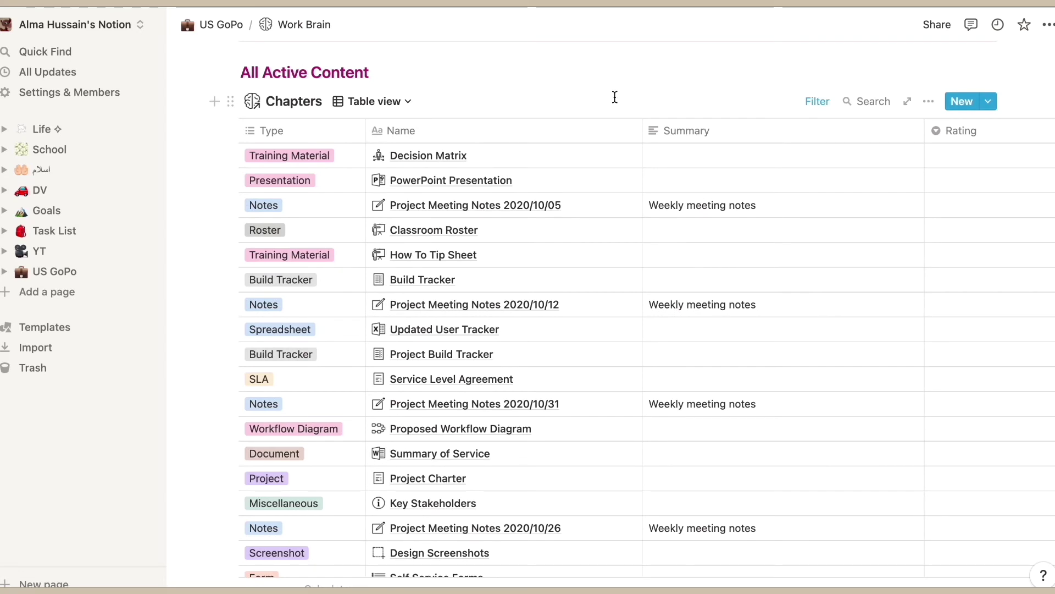
pyautogui.click(220, 24)
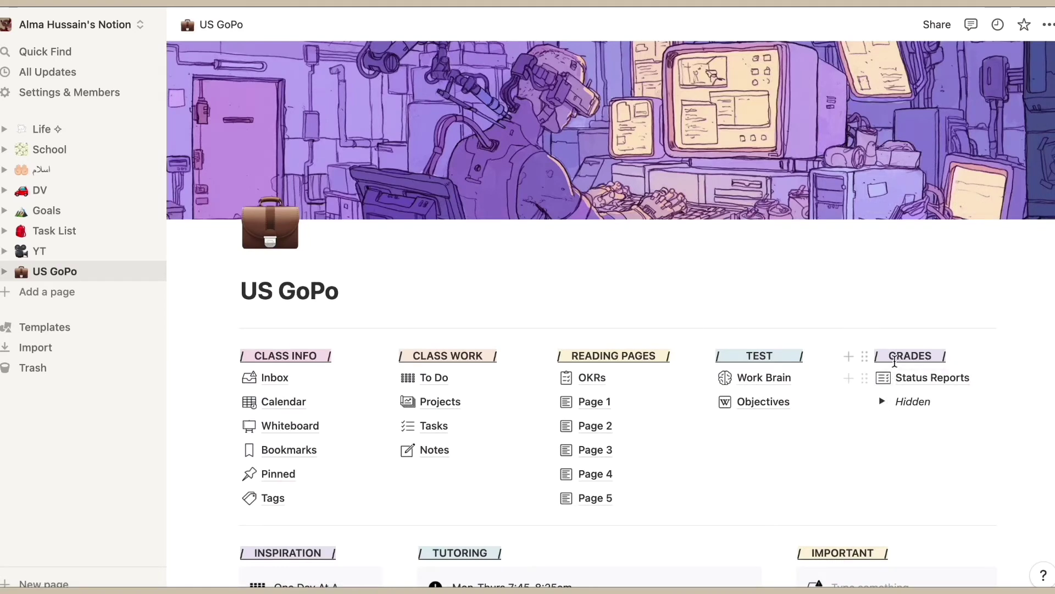
pyautogui.click(929, 378)
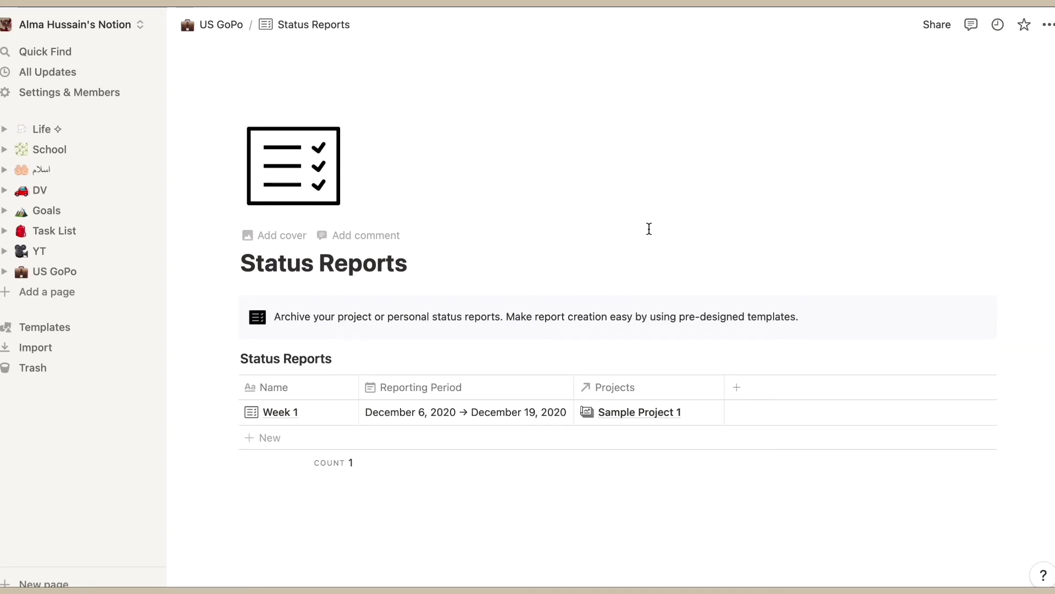
pyautogui.click(235, 33)
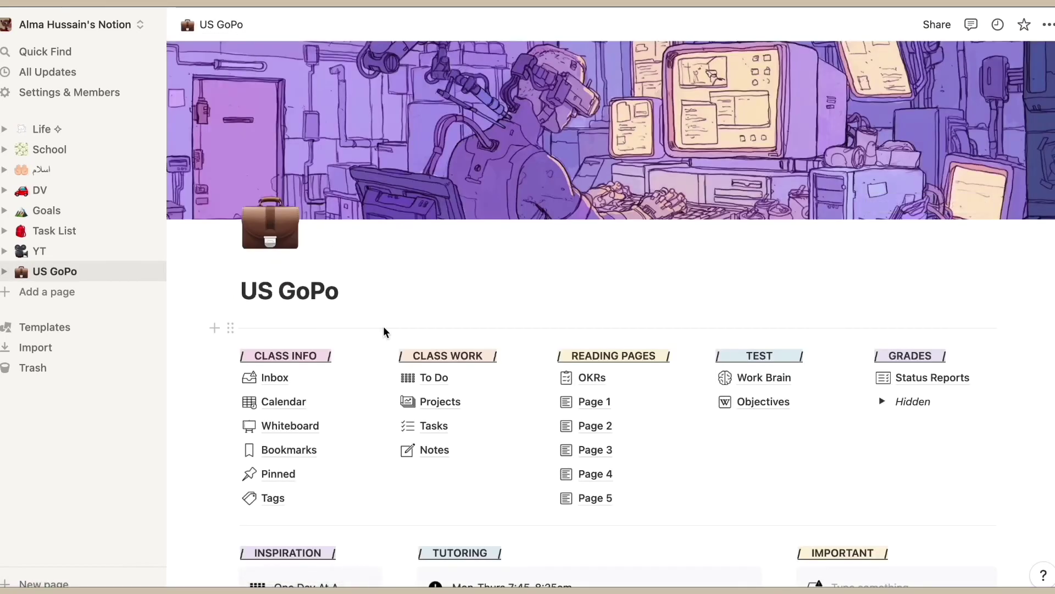
# Scroll down the US GoPo dashboard past the quote and CONFERENCE PERIOD block, layout unchanged.
pyautogui.scroll(-5, 383, 328)
pyautogui.scroll(-5, 383, 327)
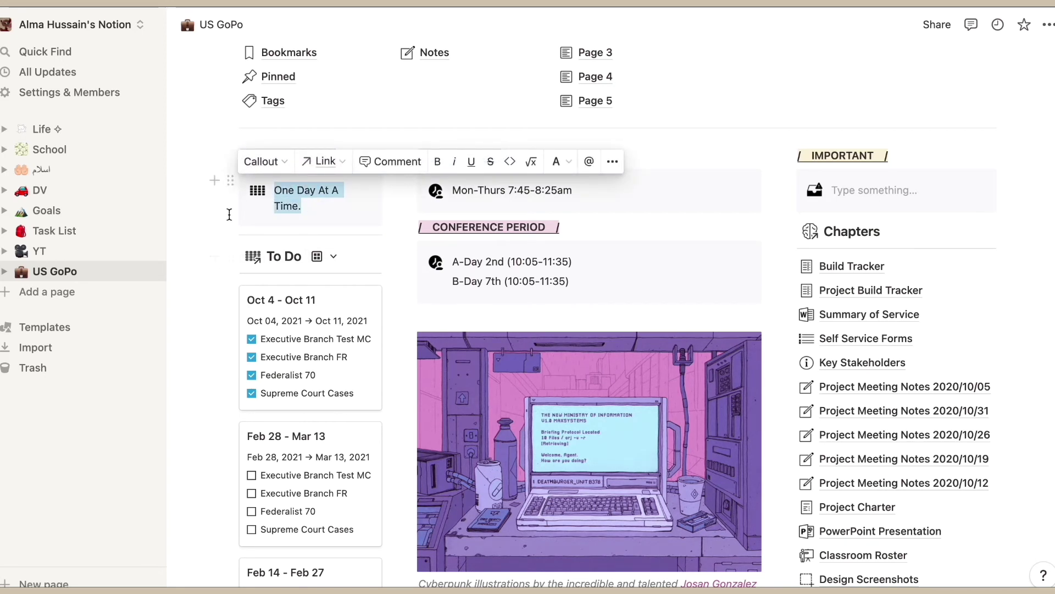
pyautogui.press('Left')
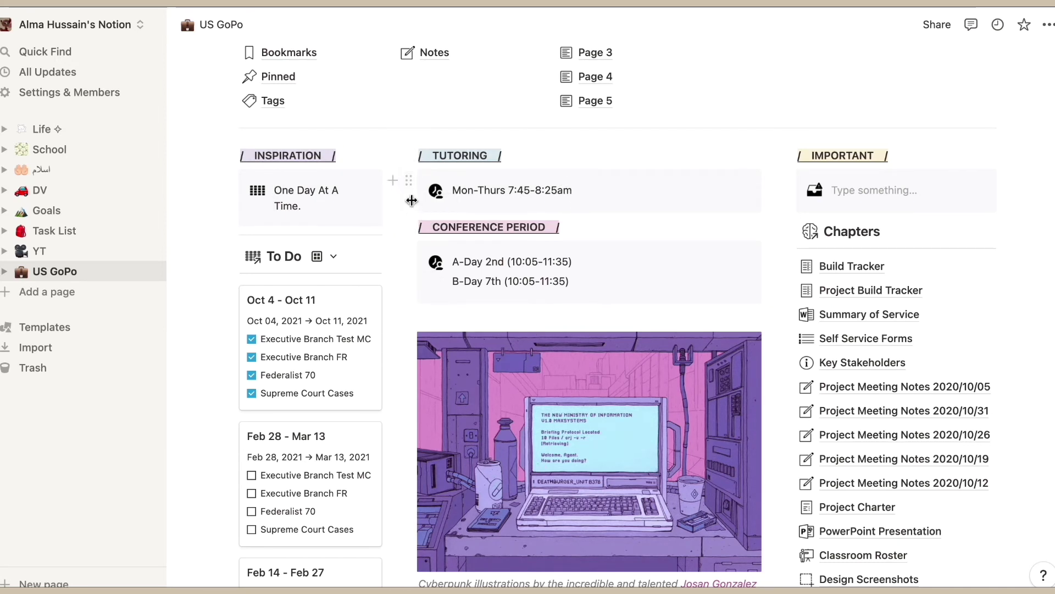
pyautogui.moveTo(408, 232); pyautogui.dragTo(407, 248)
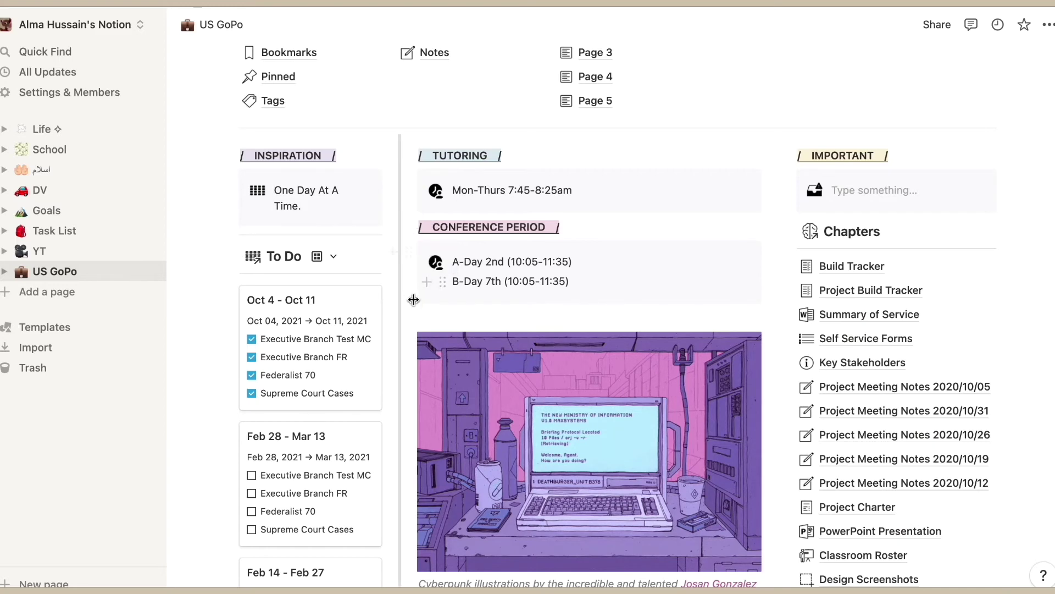
pyautogui.moveTo(413, 300); pyautogui.dragTo(413, 300)
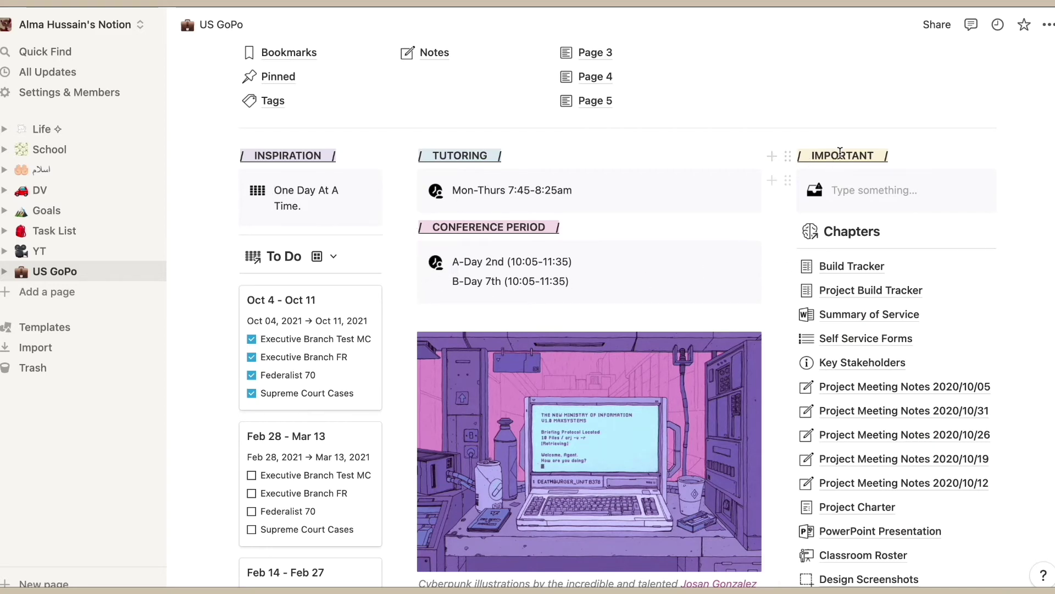
pyautogui.scroll(-5, 910, 167)
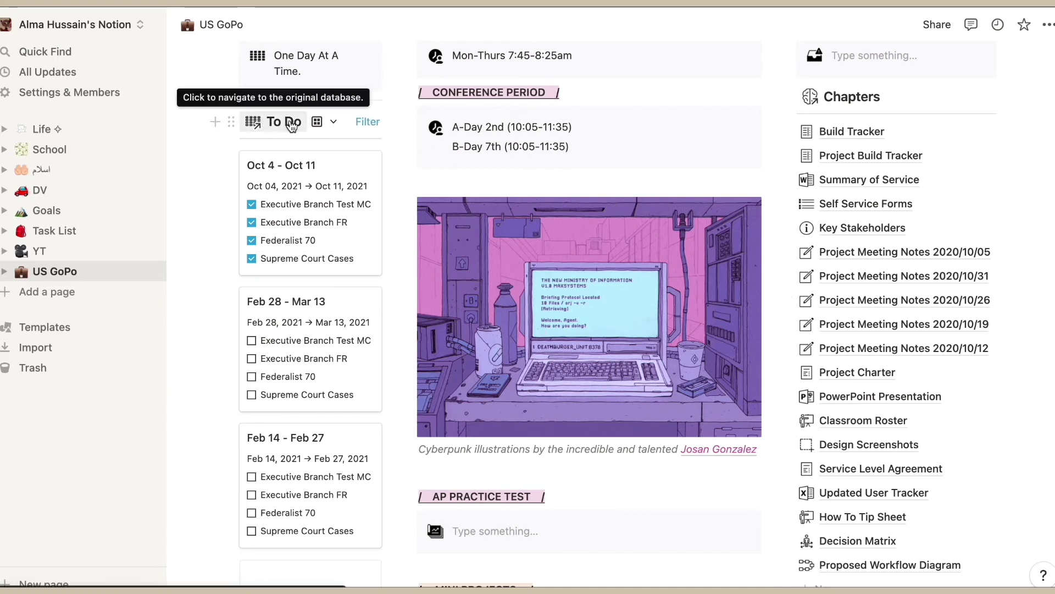
pyautogui.scroll(-6, 385, 319)
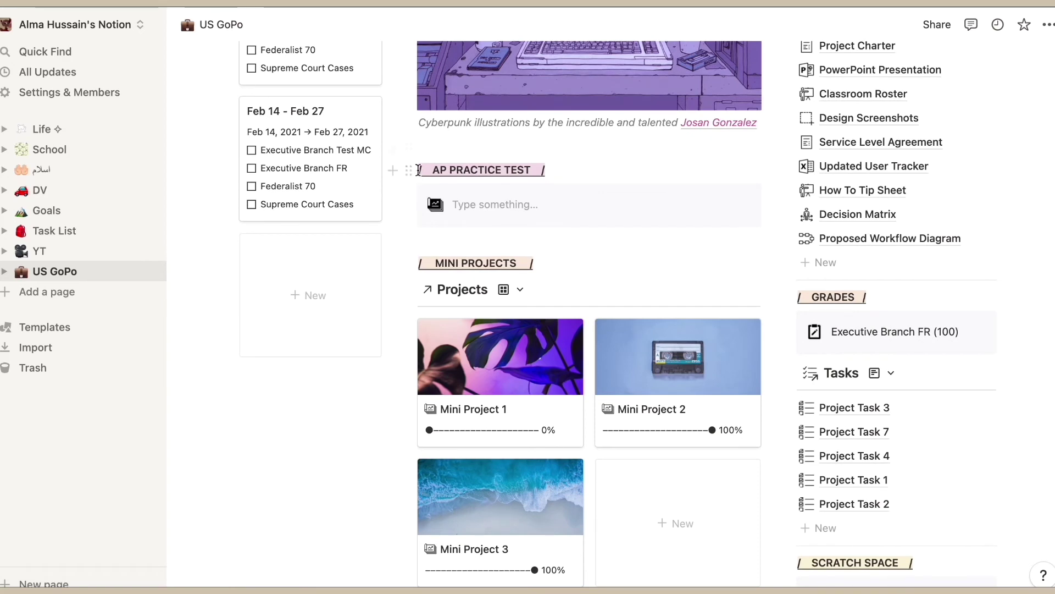
pyautogui.moveTo(531, 171); pyautogui.dragTo(577, 172)
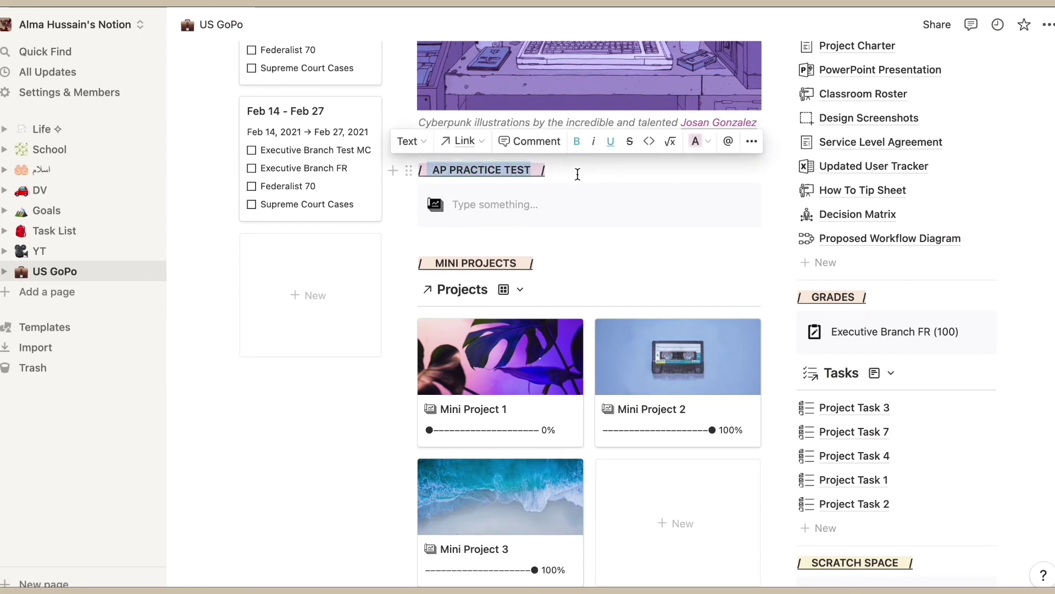
pyautogui.scroll(-3, 577, 176)
pyautogui.scroll(-2, 578, 184)
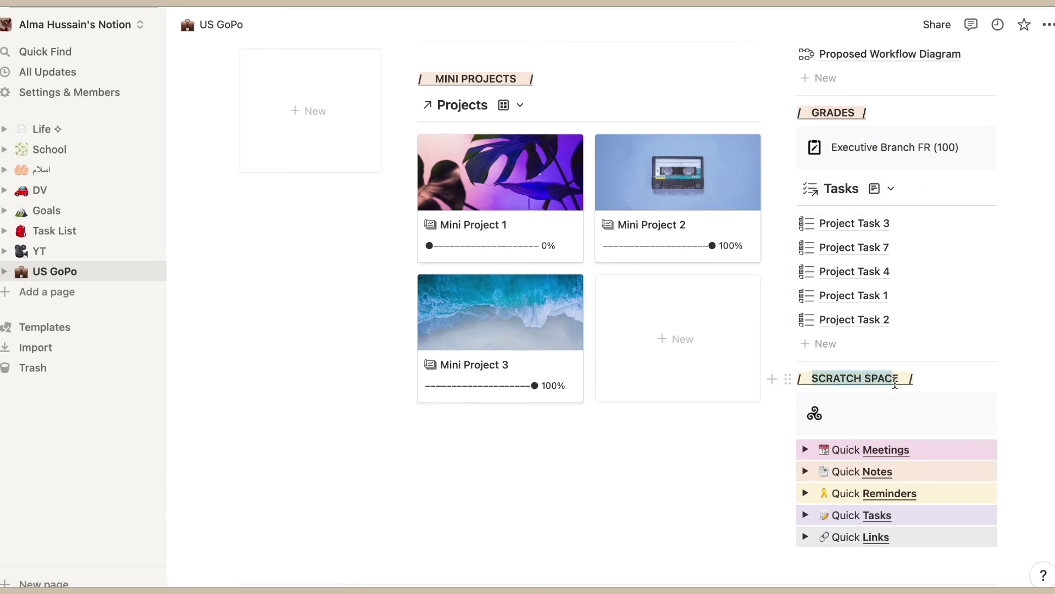
# Expand the Quick Meetings, Quick Notes and Quick Reminders toggles under SCRATCH SPACE.
pyautogui.moveTo(896, 382); pyautogui.dragTo(896, 383)
pyautogui.click(805, 452)
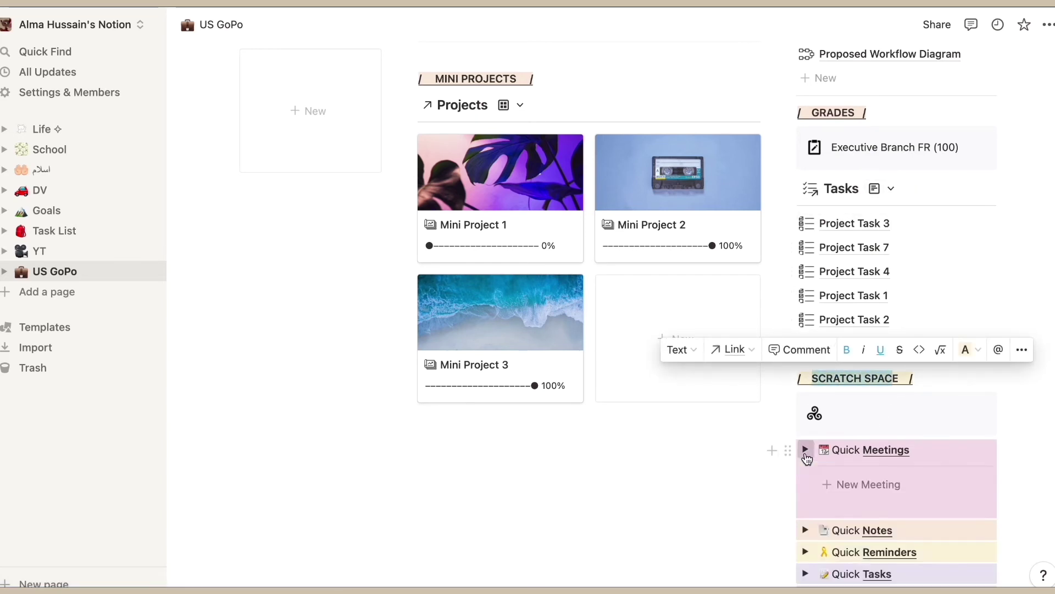
pyautogui.scroll(-2, 806, 458)
pyautogui.click(805, 418)
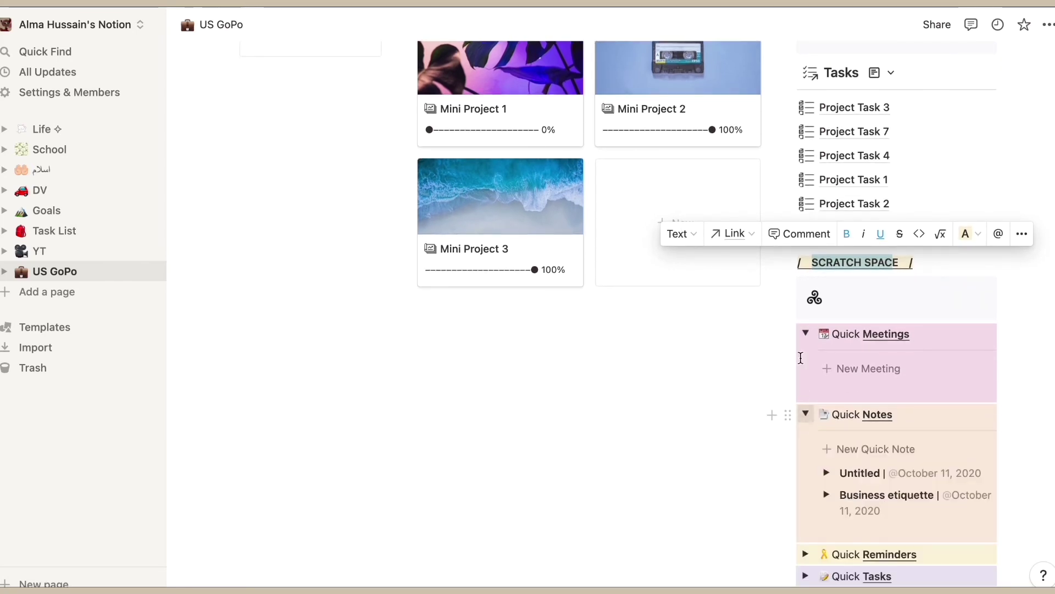
pyautogui.click(849, 307)
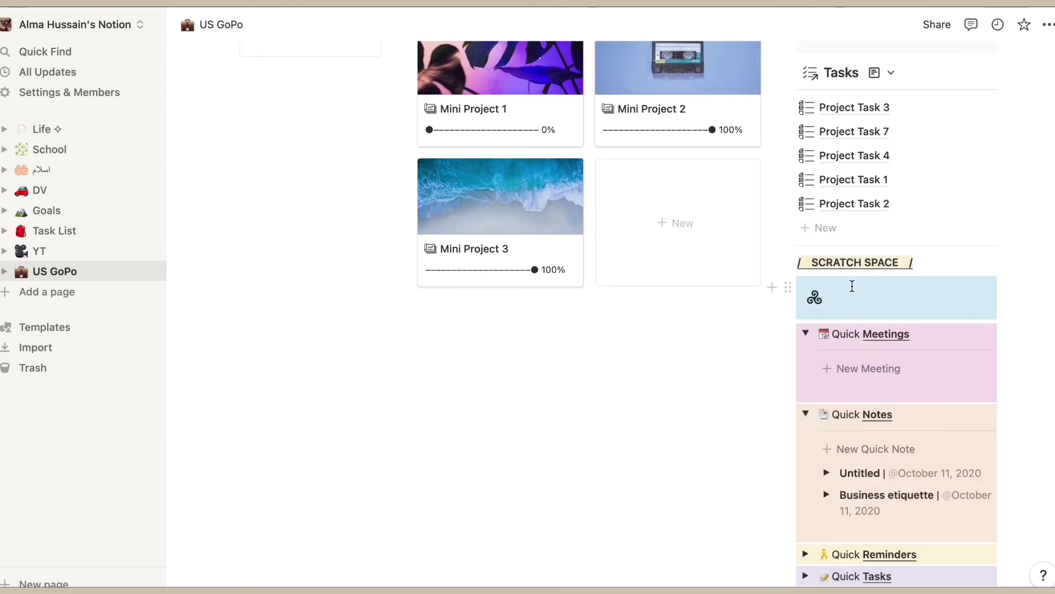
pyautogui.scroll(-2, 777, 402)
pyautogui.click(806, 459)
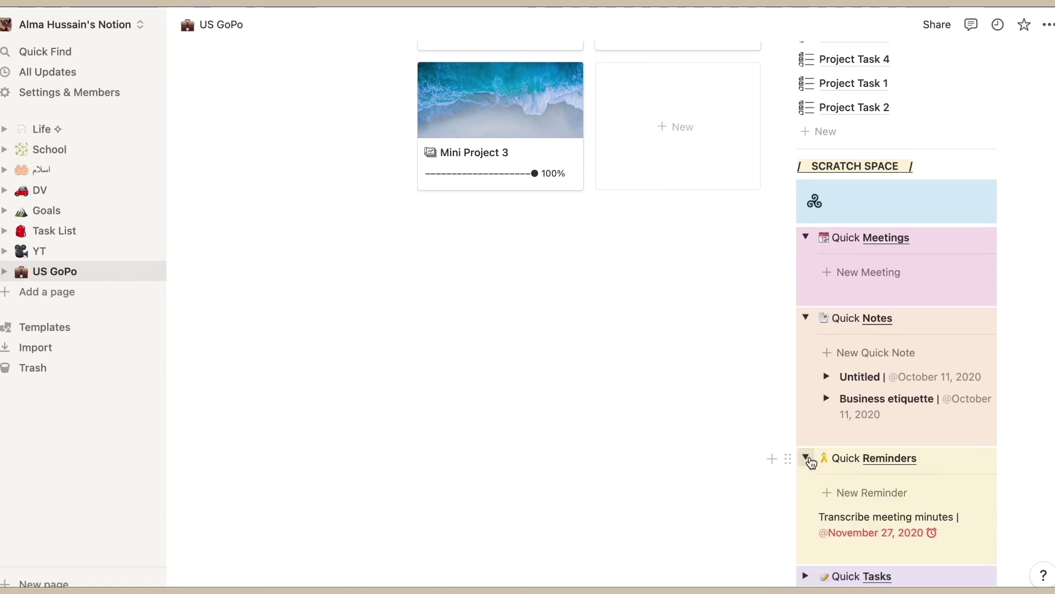
# Collapse those toggles, and expand then collapse Quick Tasks and Quick Links.
pyautogui.click(806, 237)
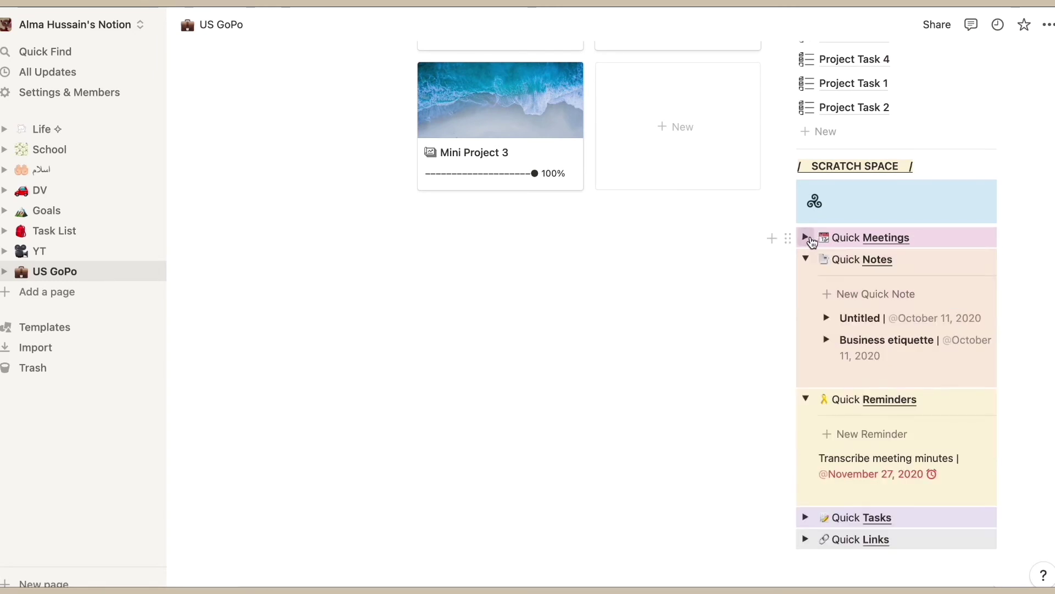
pyautogui.click(807, 259)
pyautogui.click(806, 281)
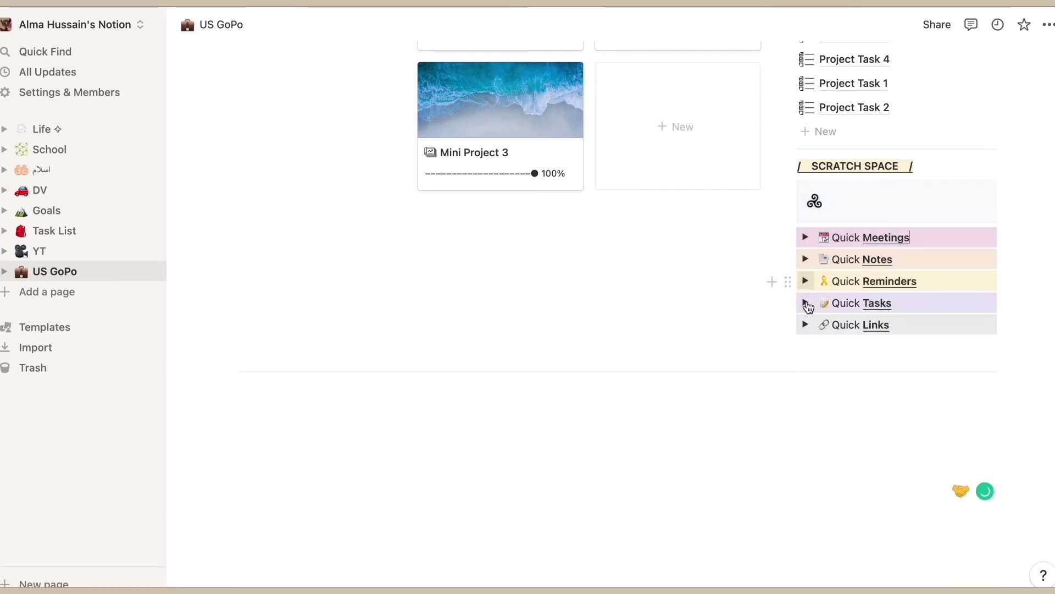
pyautogui.click(806, 302)
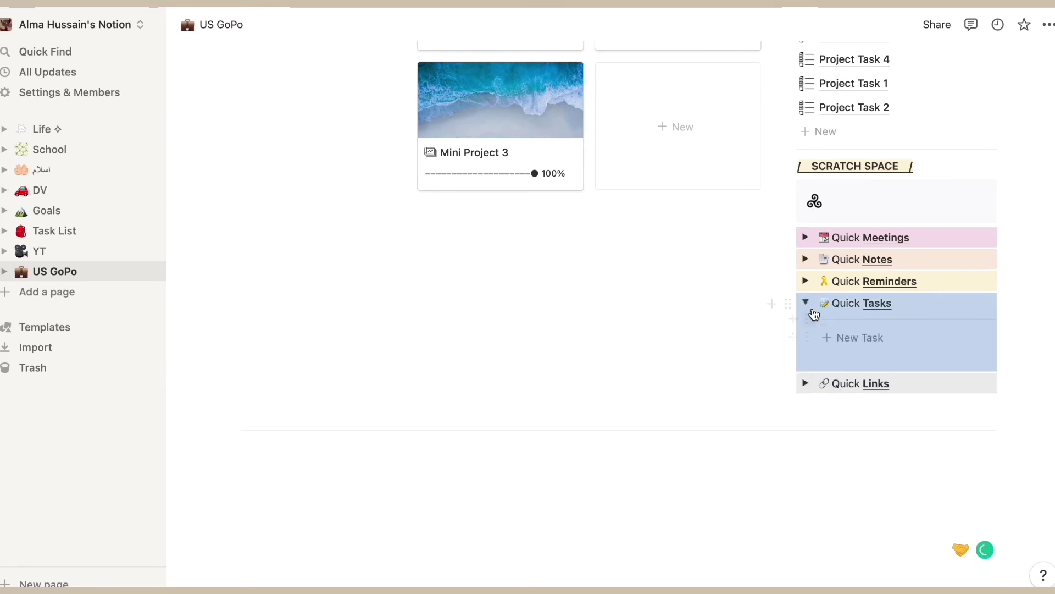
pyautogui.click(806, 304)
pyautogui.click(806, 324)
pyautogui.click(812, 326)
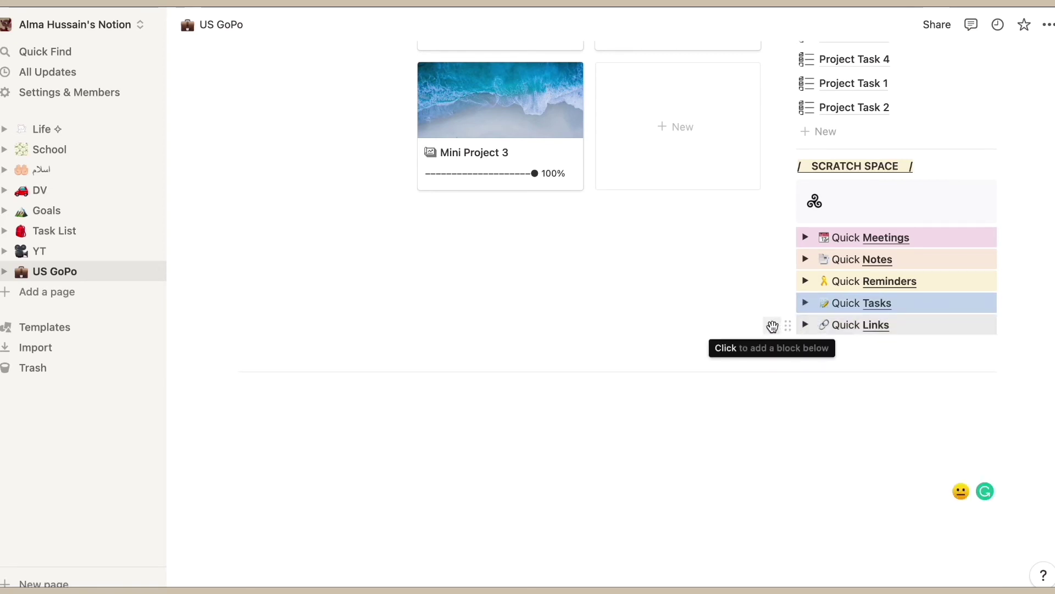
pyautogui.scroll(20, 772, 327)
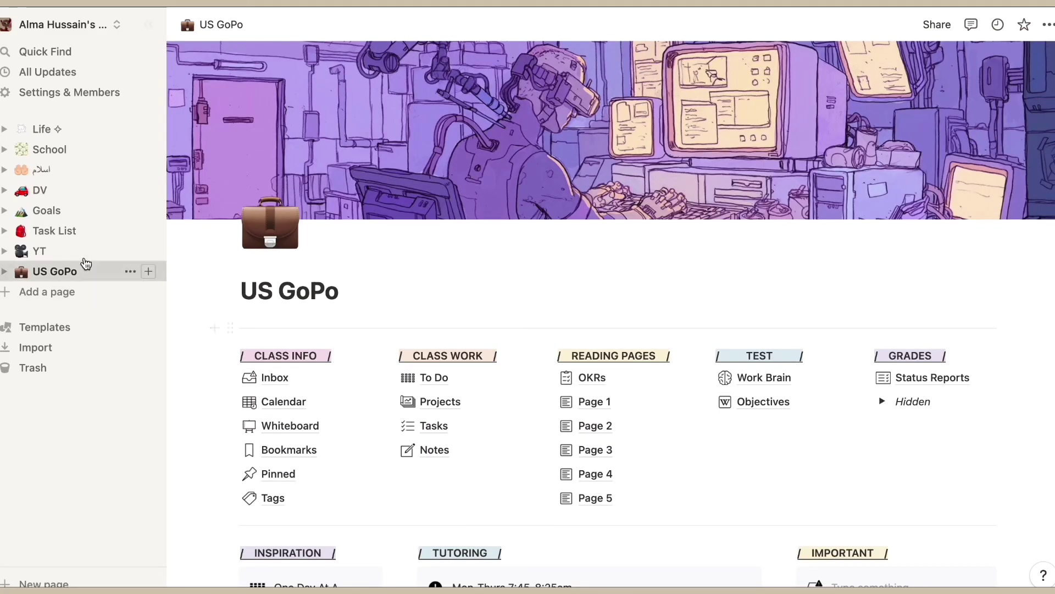
# Open StuCo from the School page and scroll through its plans, October 2021 calendar and homecoming notes.
pyautogui.click(66, 158)
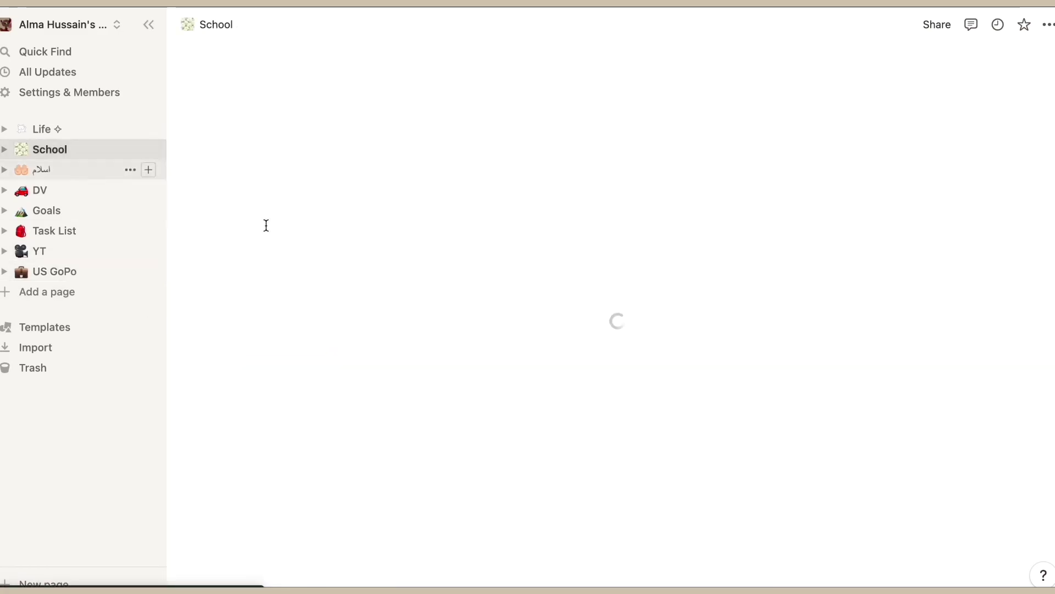
pyautogui.scroll(-5, 495, 429)
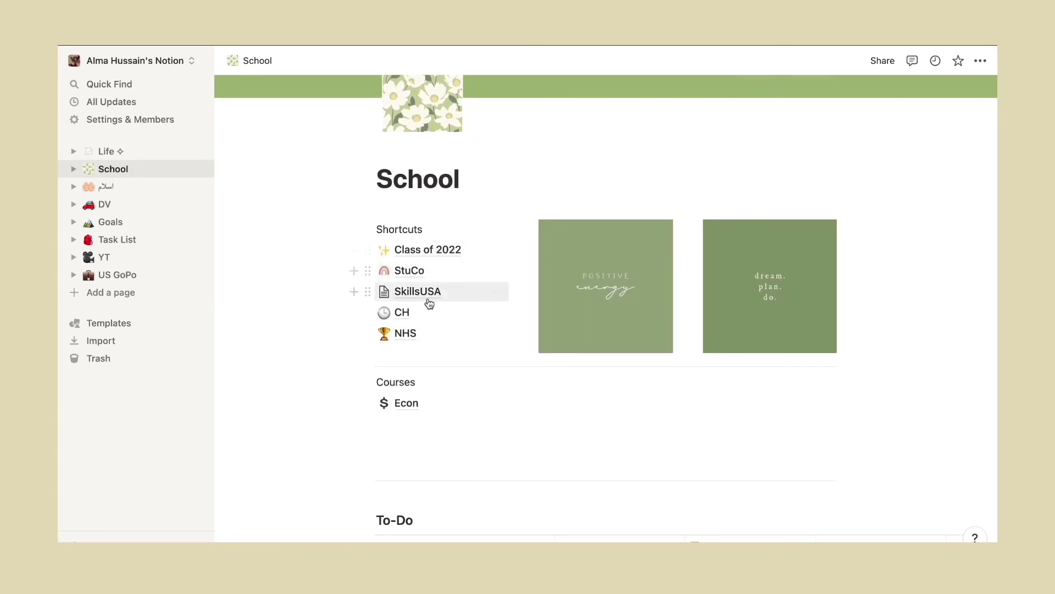
pyautogui.click(418, 270)
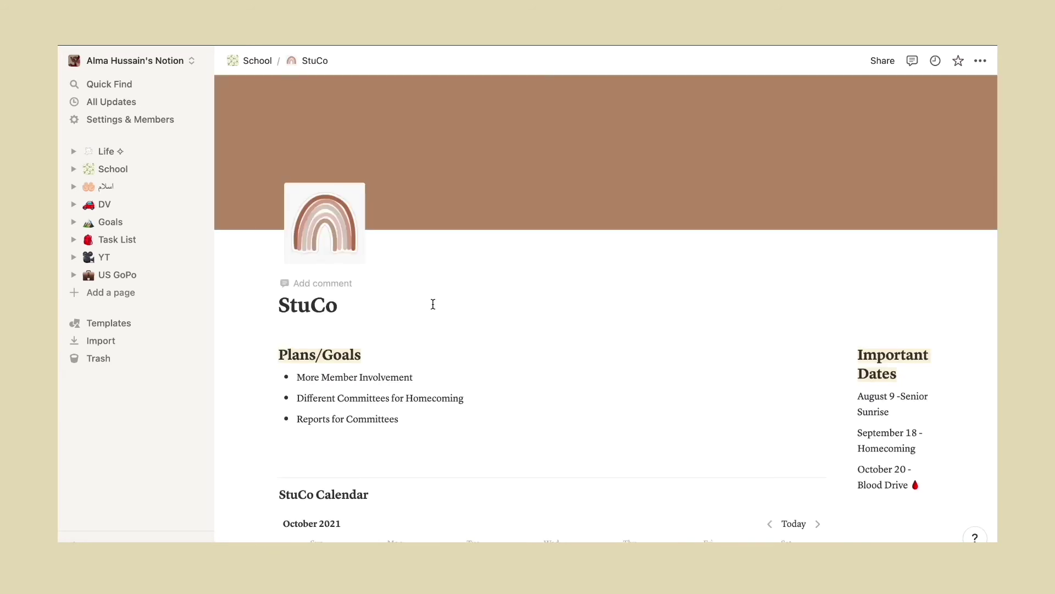
pyautogui.scroll(-15, 444, 419)
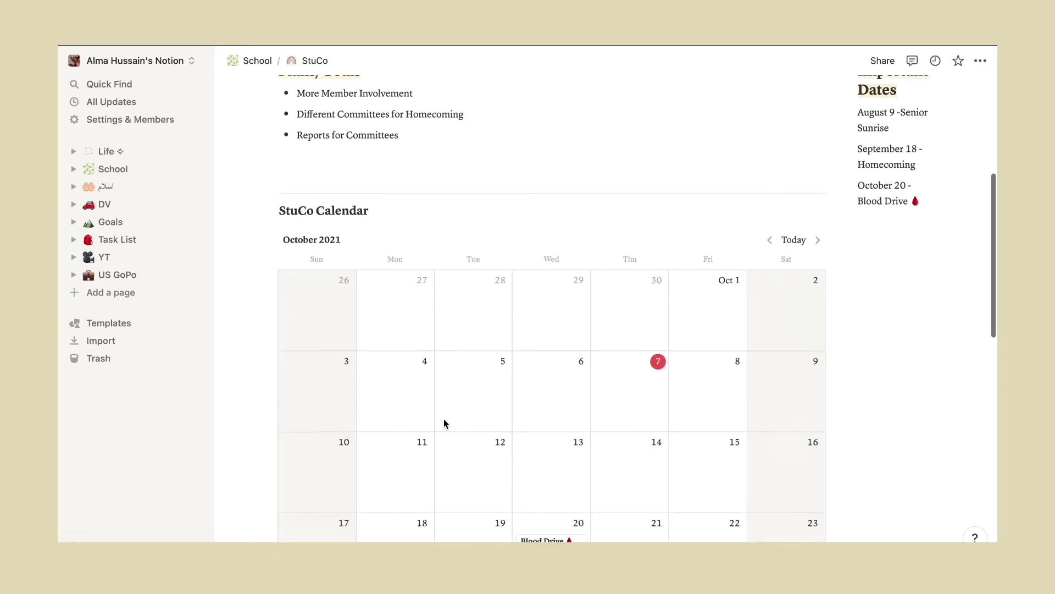
pyautogui.scroll(-15, 444, 421)
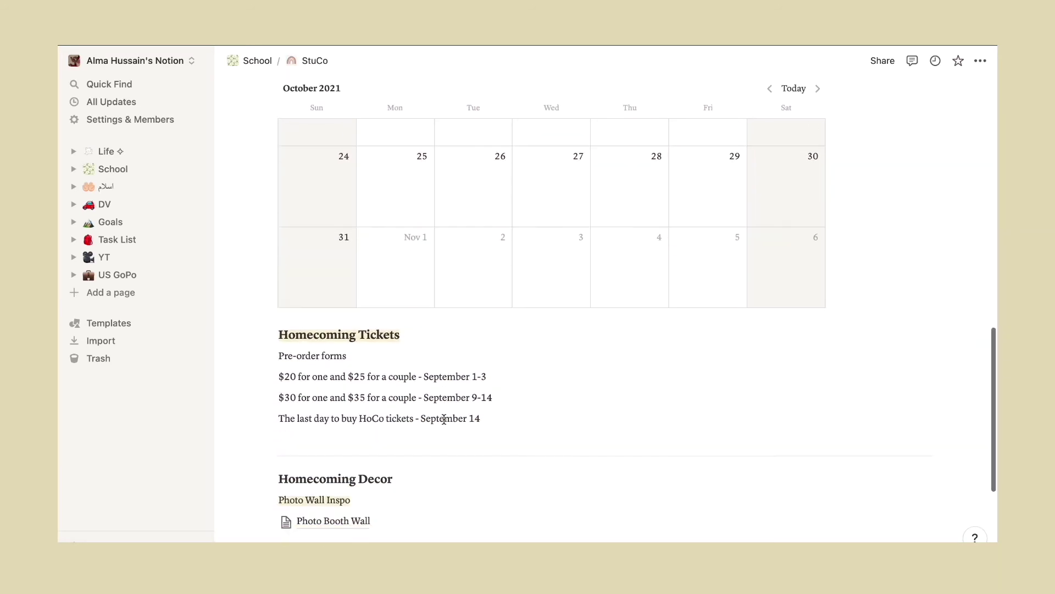
pyautogui.scroll(-5, 444, 419)
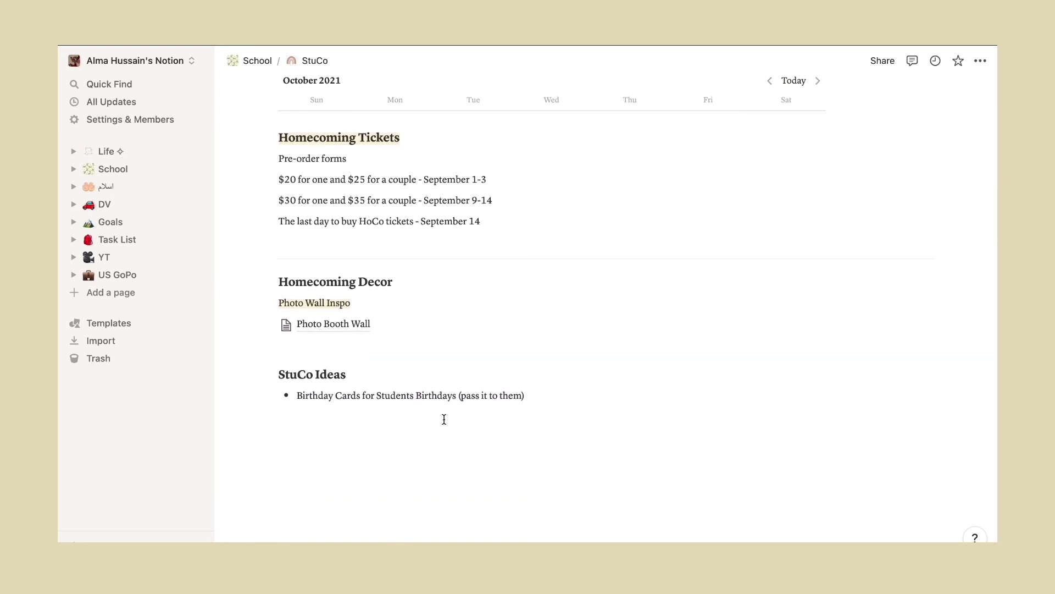
pyautogui.scroll(20, 444, 418)
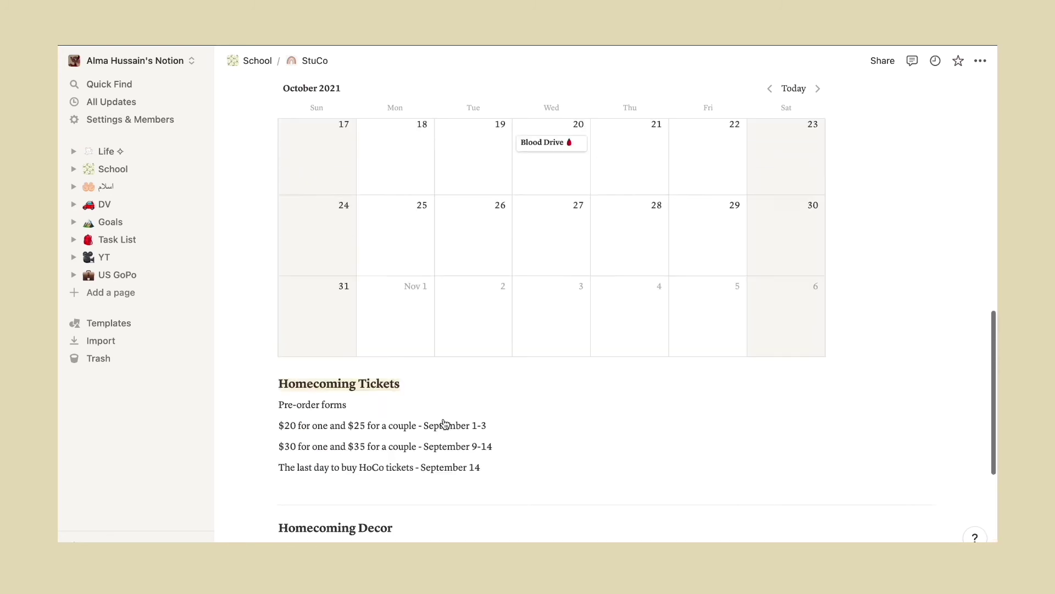
pyautogui.scroll(4, 409, 365)
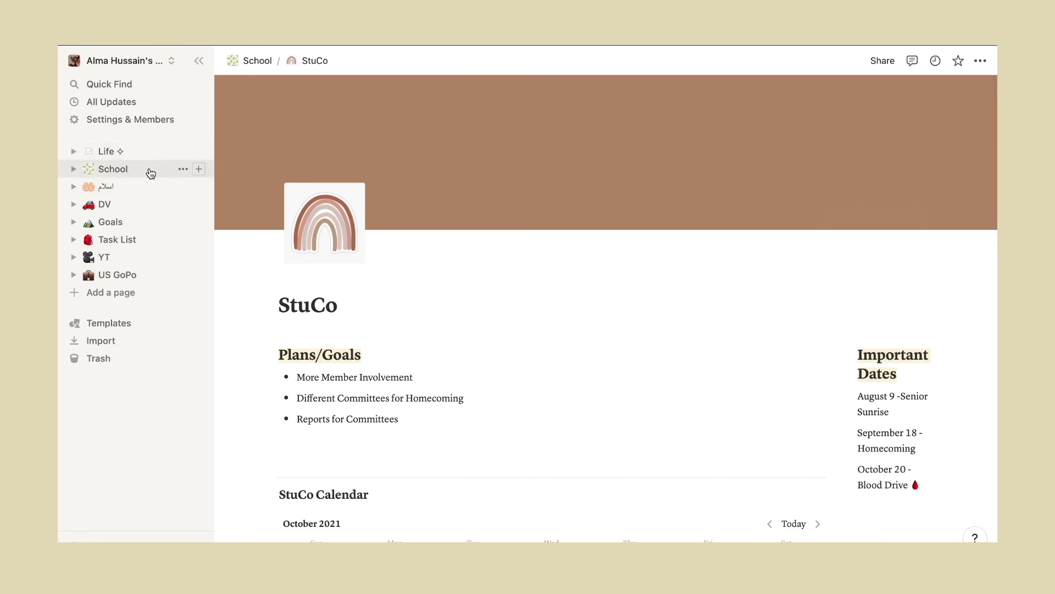
# Return to the School page and open its CH subpage.
pyautogui.click(242, 62)
pyautogui.scroll(-5, 395, 368)
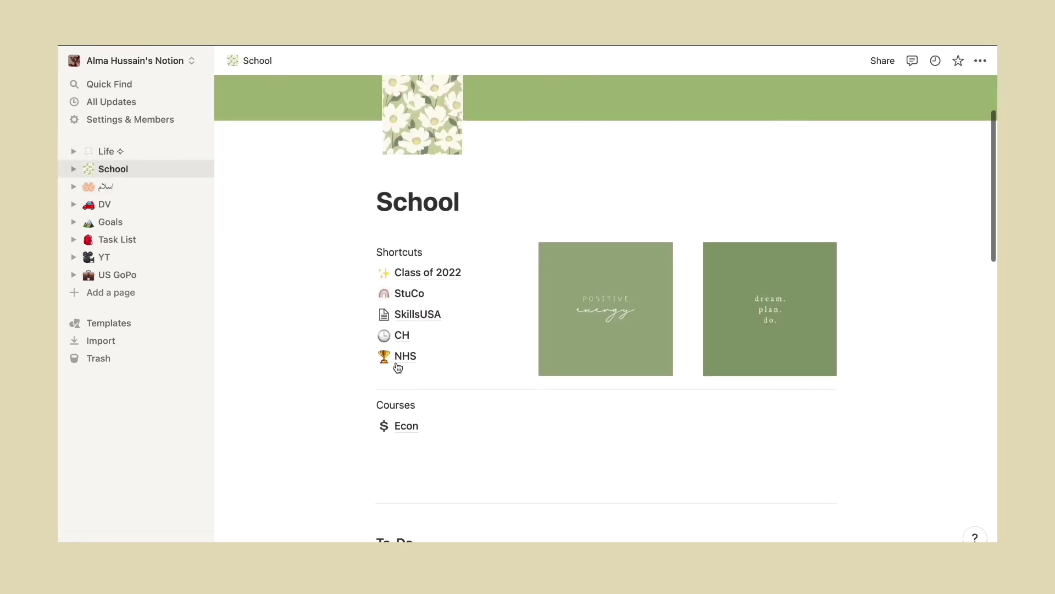
pyautogui.scroll(-2, 392, 371)
pyautogui.click(403, 259)
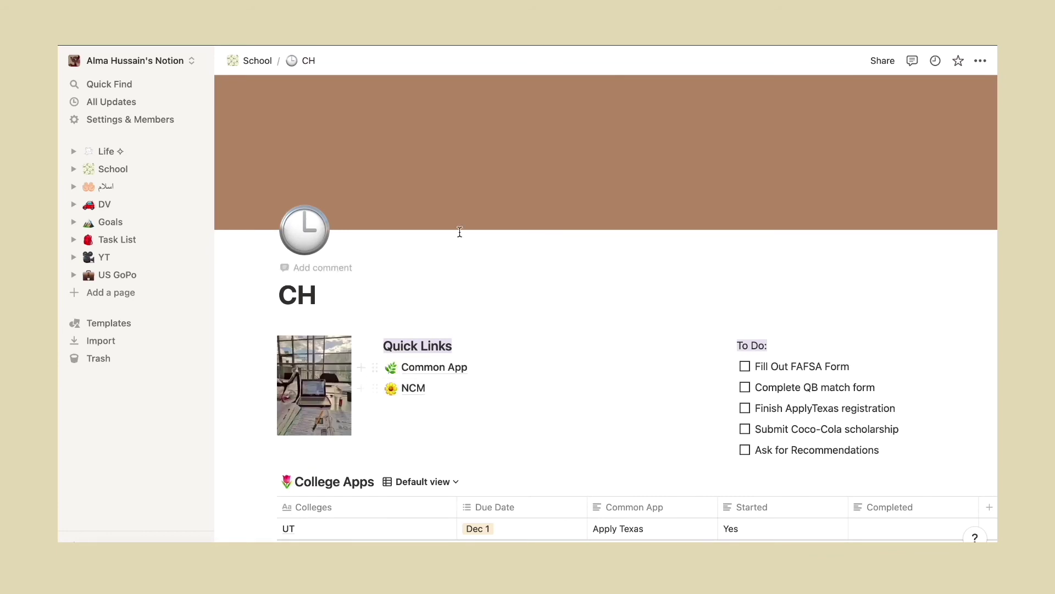
# Widen the photo column beside Quick Links and scroll through the CH to-dos, college tables and calendar.
pyautogui.scroll(-5, 599, 301)
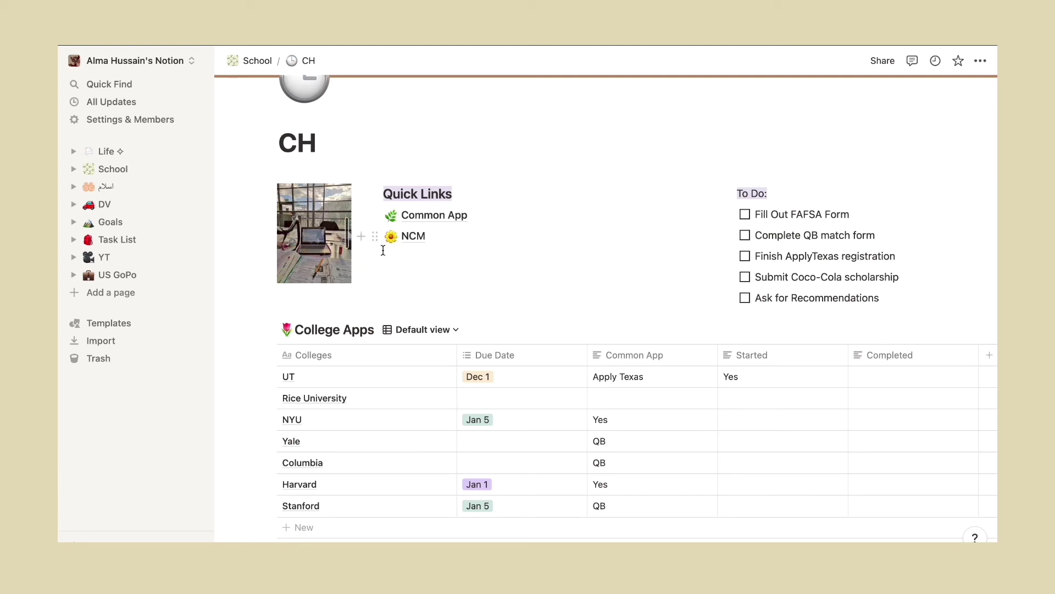
pyautogui.moveTo(372, 274); pyautogui.dragTo(421, 289)
pyautogui.scroll(5, 508, 336)
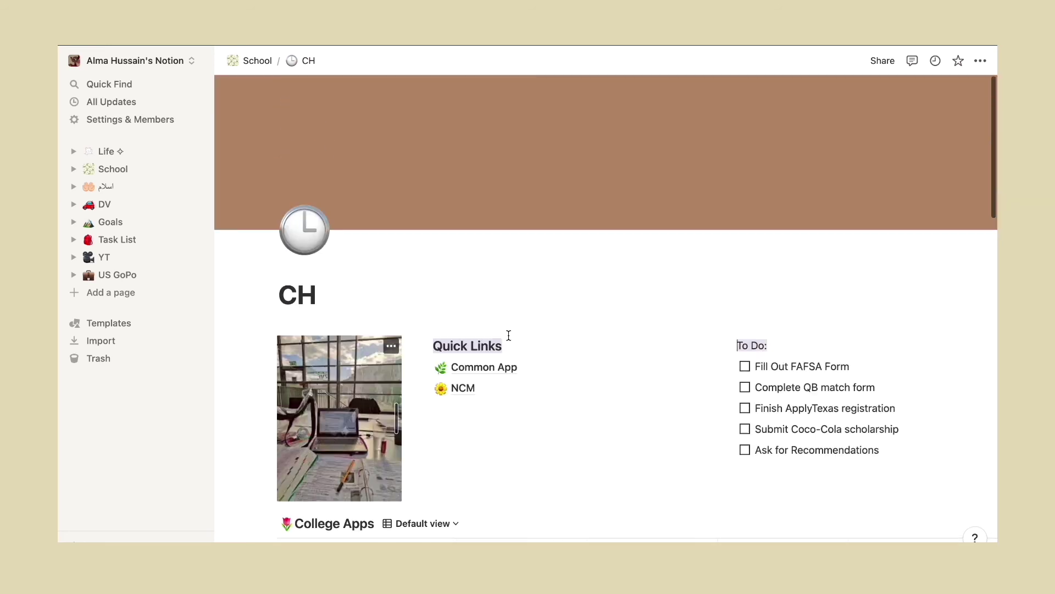
pyautogui.scroll(-5, 508, 335)
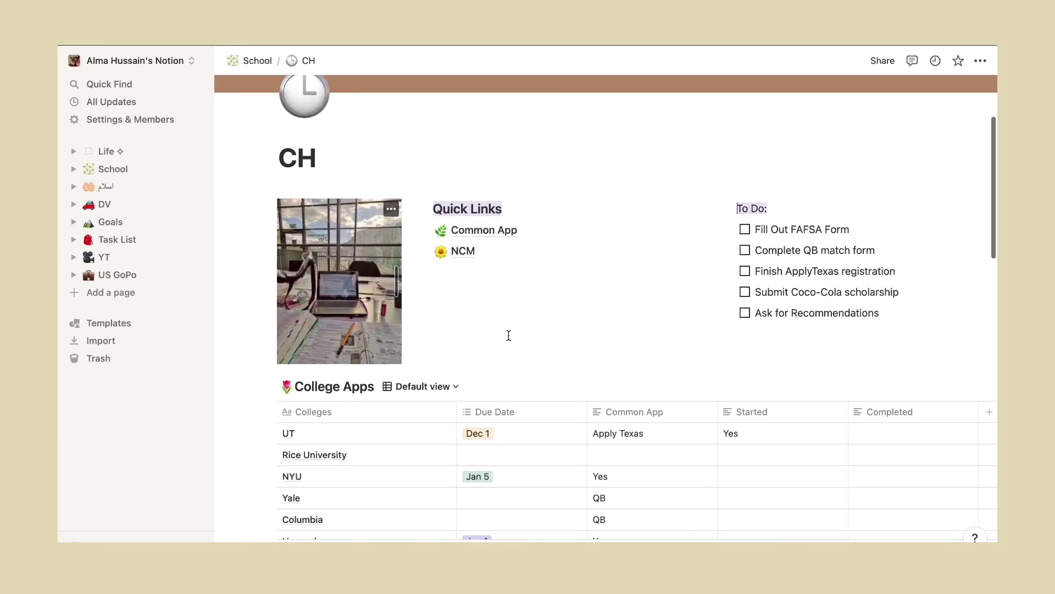
pyautogui.scroll(-4, 508, 335)
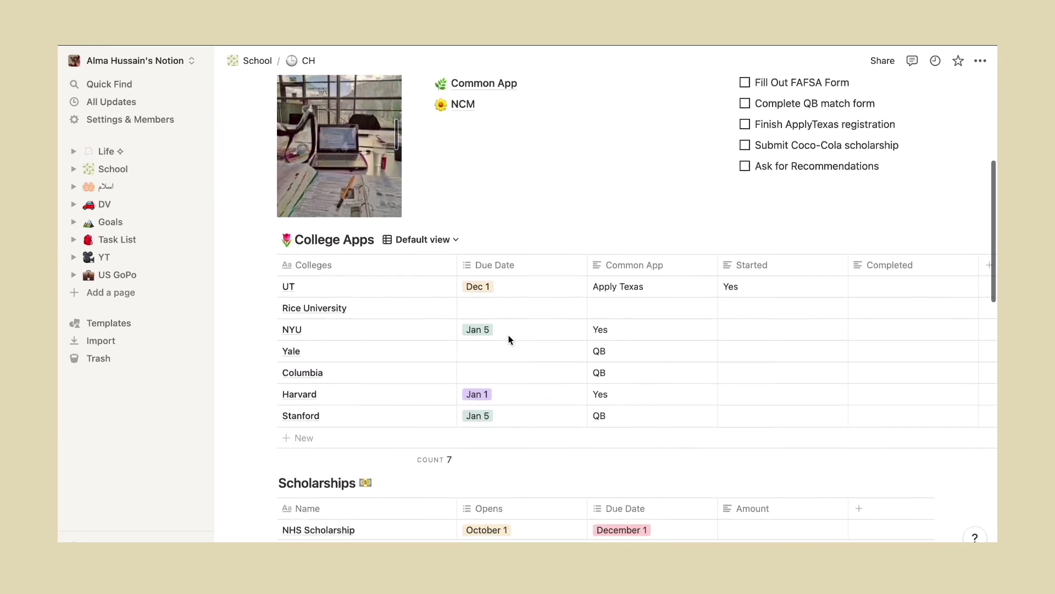
pyautogui.scroll(-1, 507, 337)
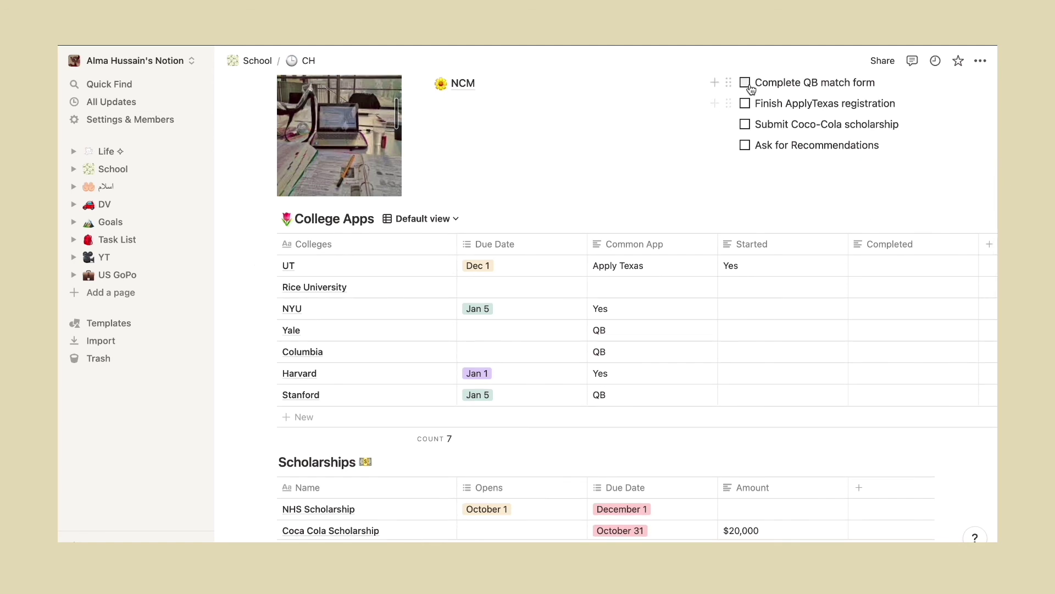
pyautogui.scroll(-3, 572, 266)
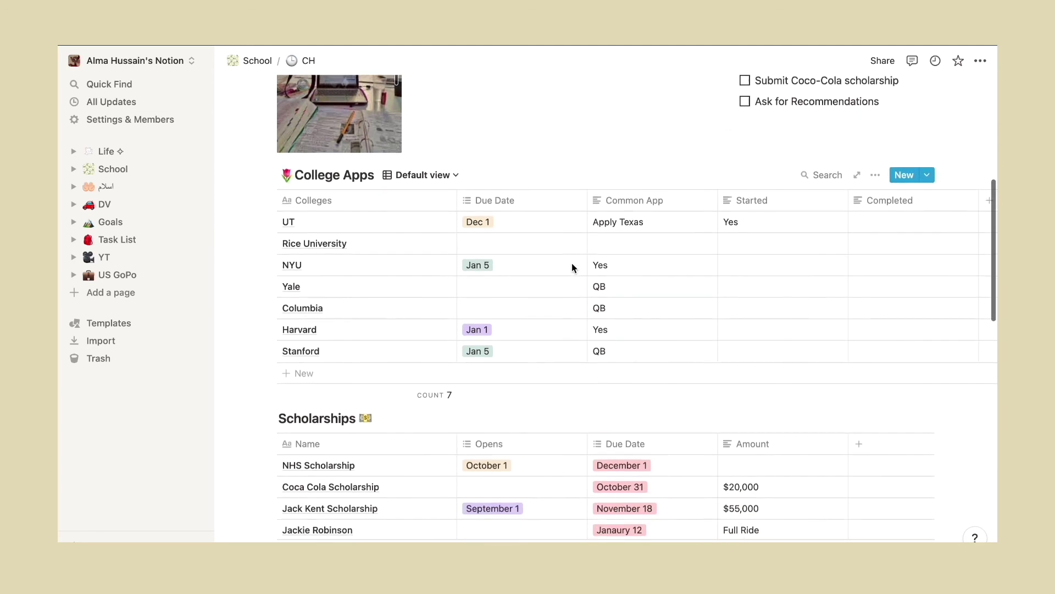
pyautogui.scroll(-6, 549, 332)
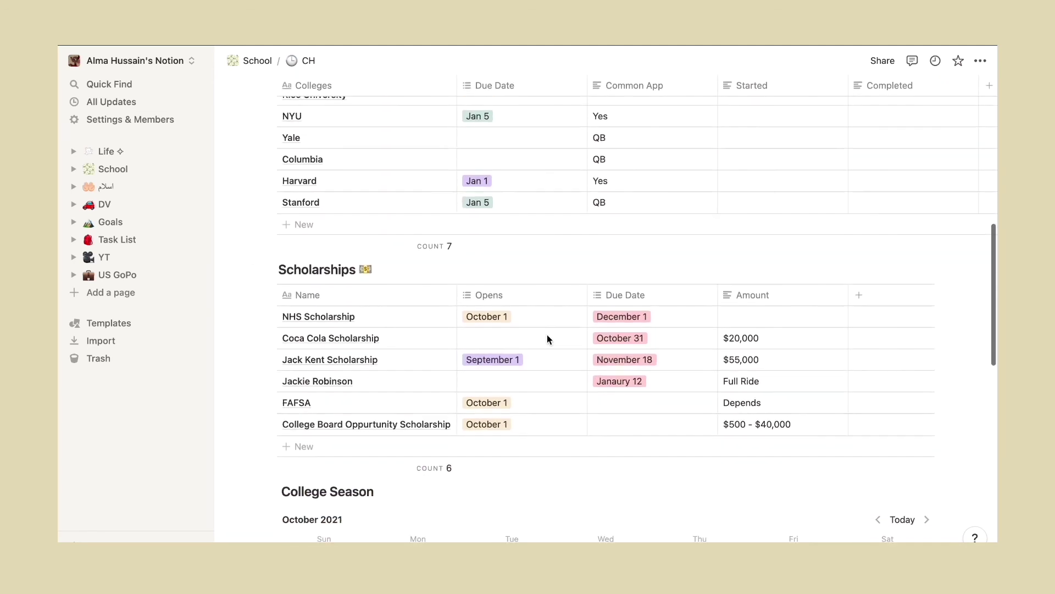
pyautogui.scroll(-7, 549, 340)
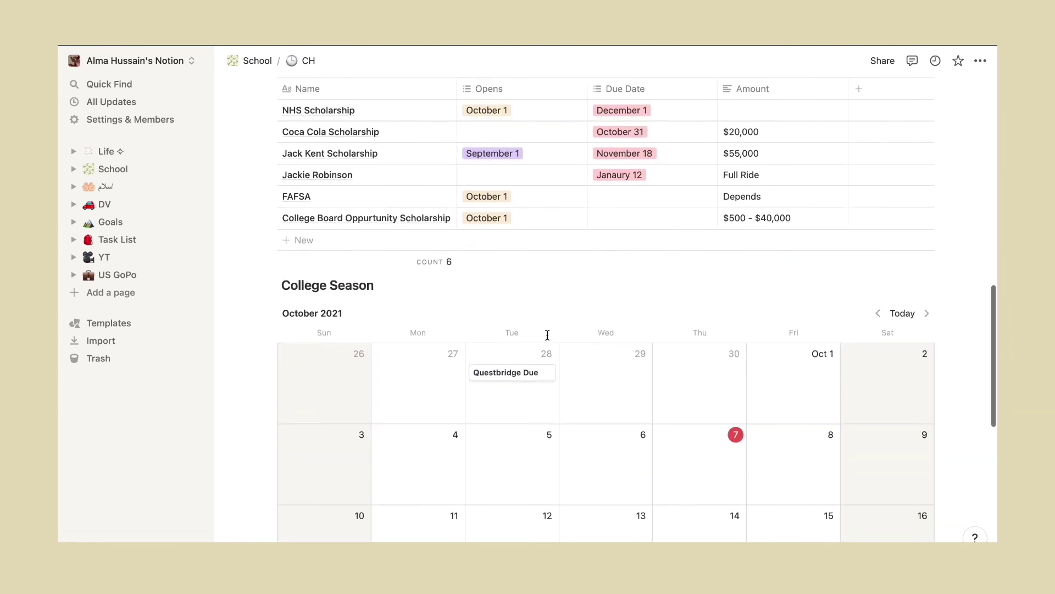
pyautogui.scroll(-8, 548, 336)
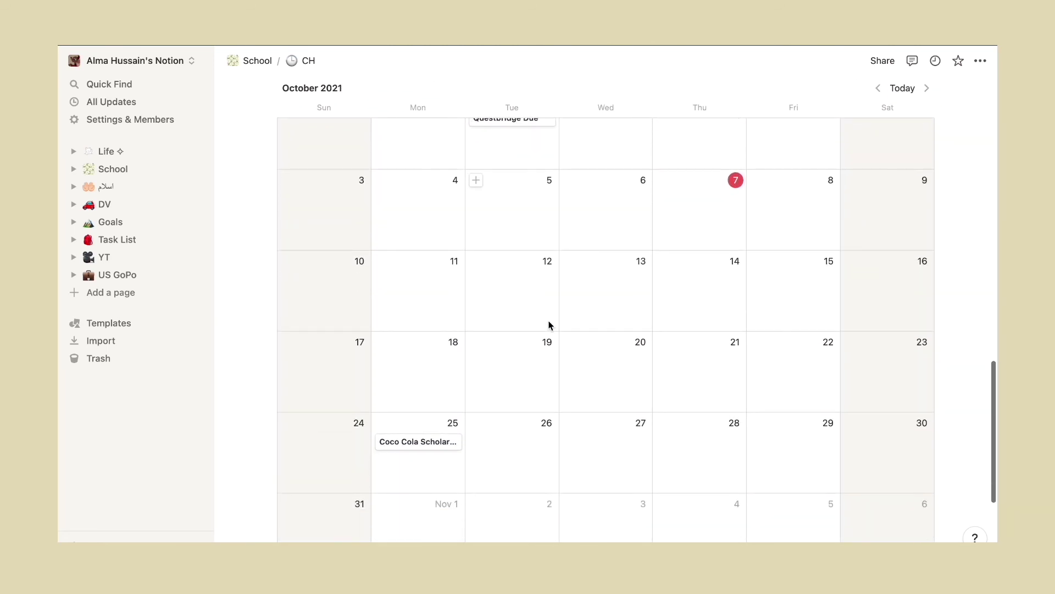
pyautogui.scroll(-3, 549, 324)
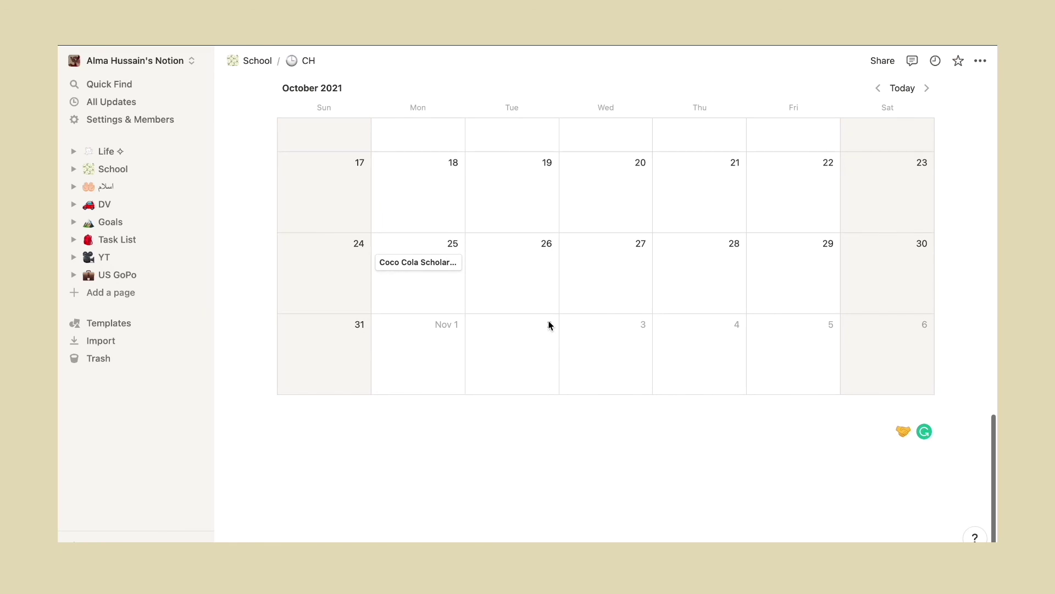
pyautogui.scroll(11, 549, 324)
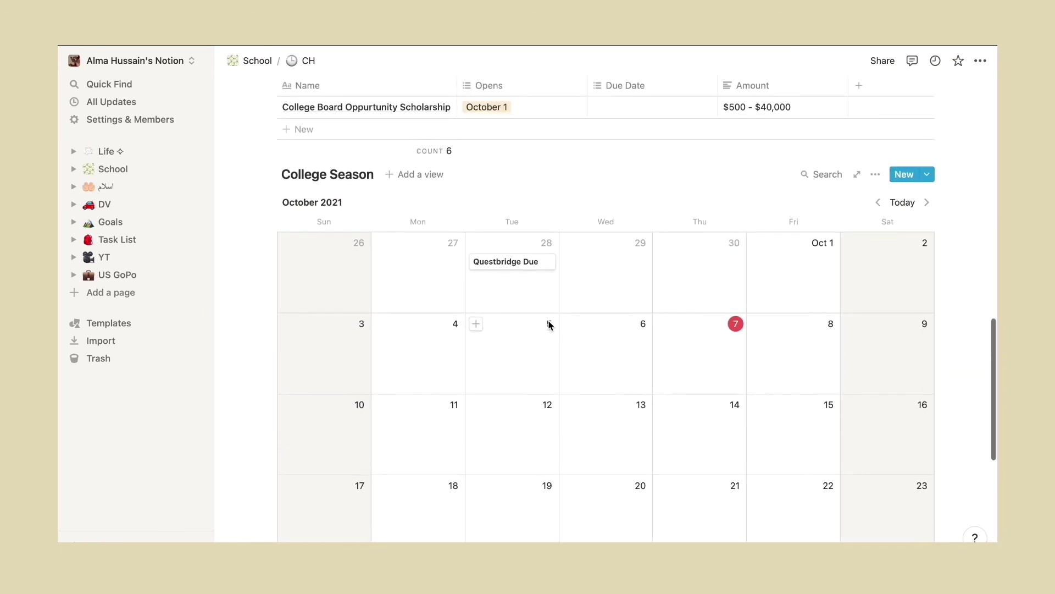
pyautogui.scroll(7, 549, 325)
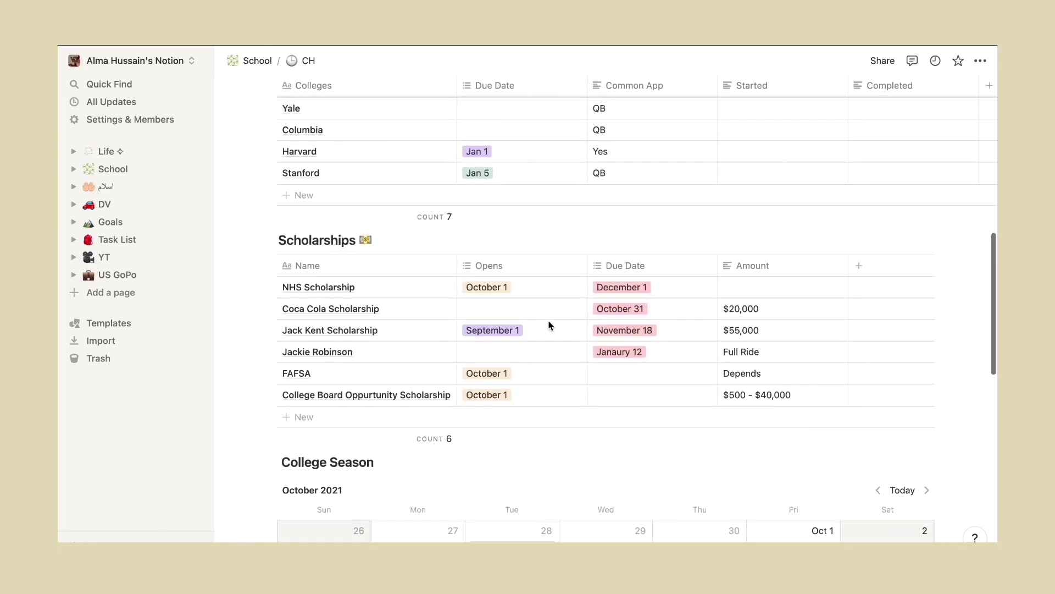
pyautogui.scroll(14, 549, 324)
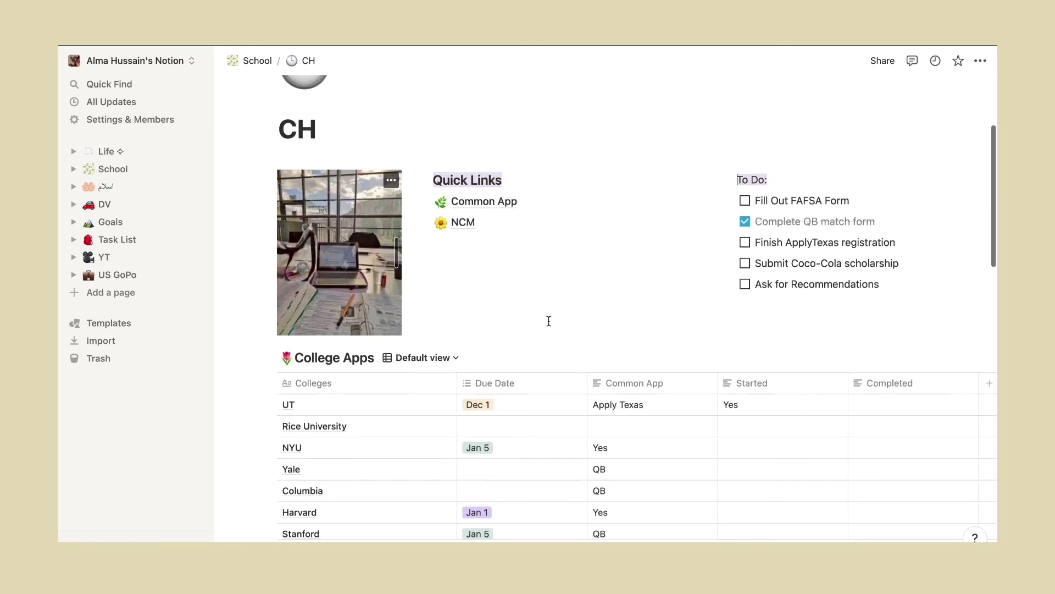
pyautogui.scroll(3, 548, 321)
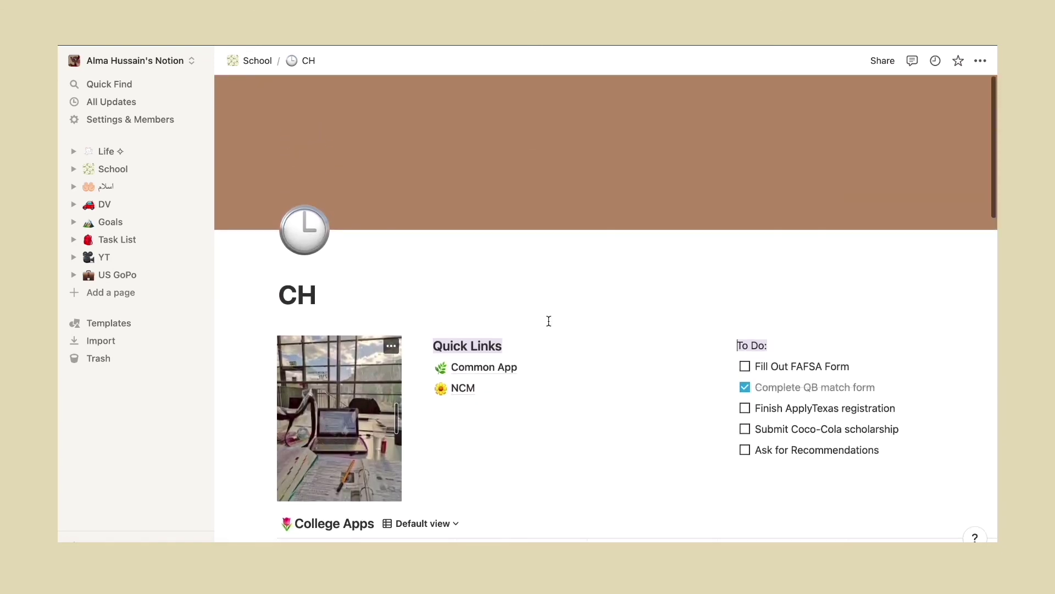
# Return to the School page and scroll down to its To-Do table.
pyautogui.click(113, 171)
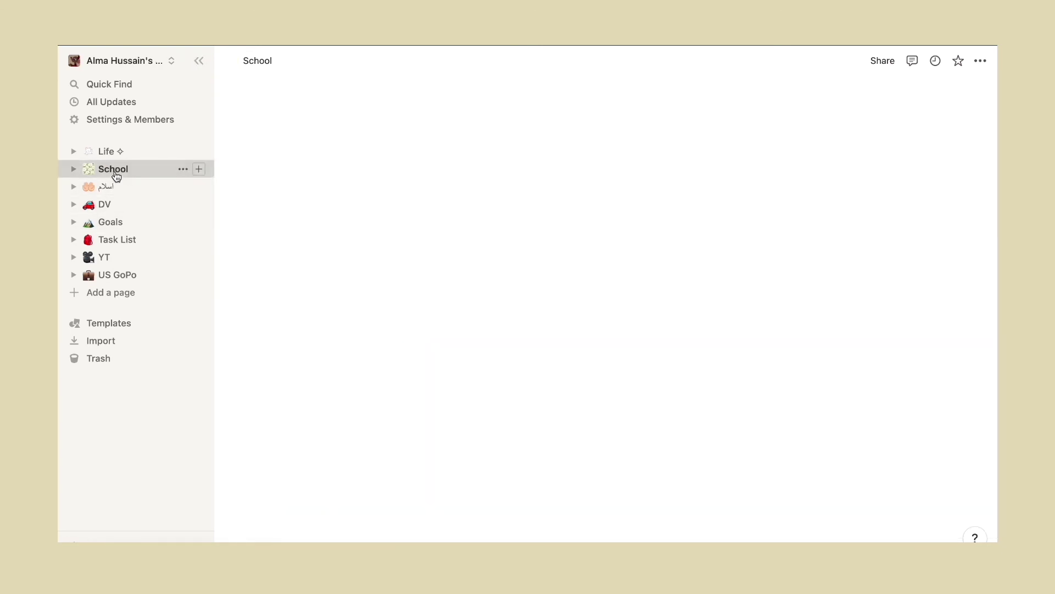
pyautogui.scroll(-5, 490, 432)
pyautogui.scroll(3, 490, 427)
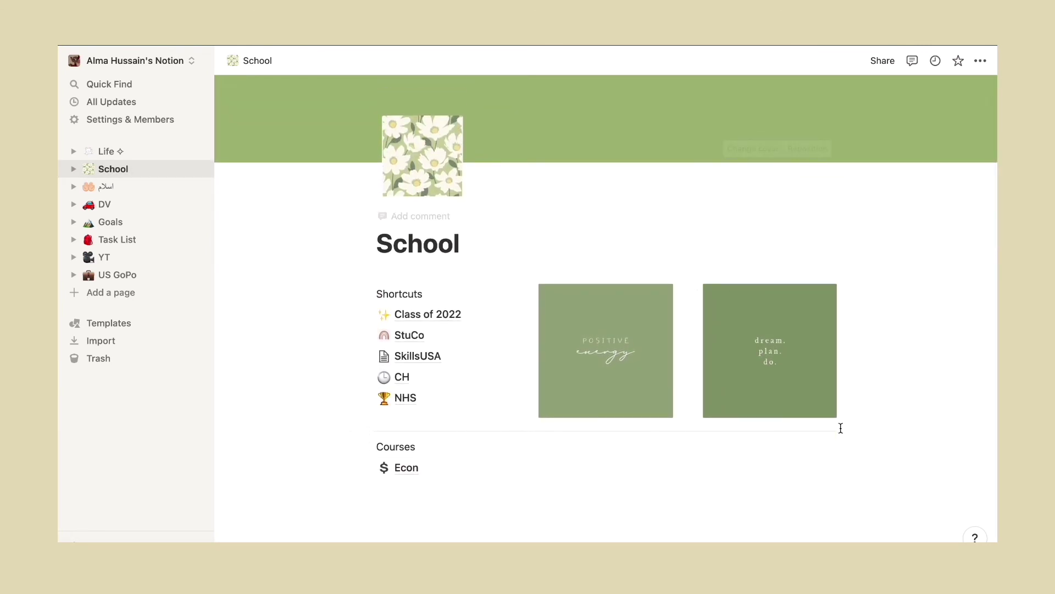
pyautogui.scroll(-7, 841, 428)
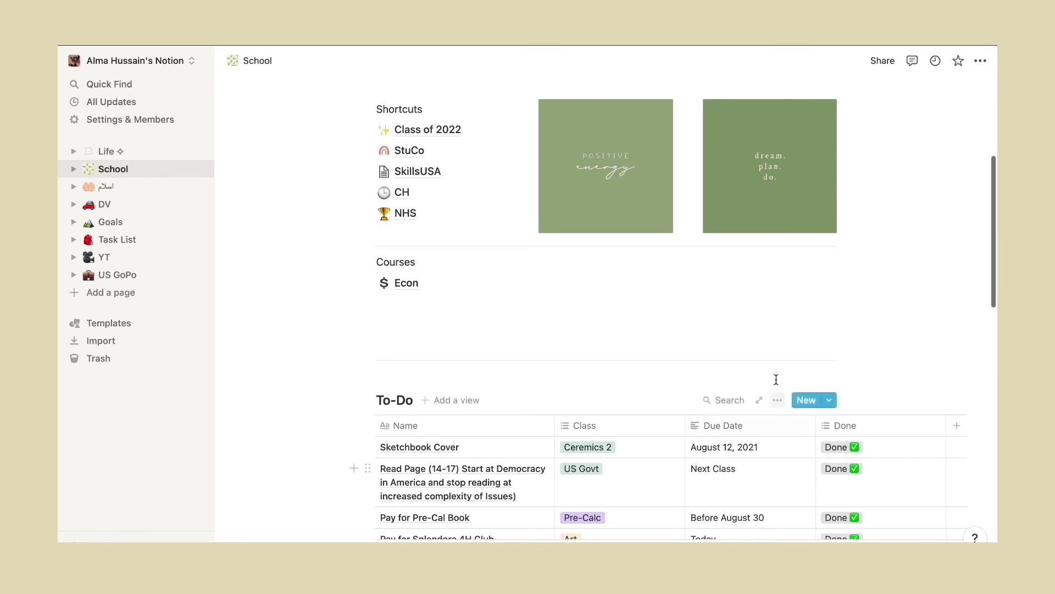
pyautogui.scroll(-8, 782, 355)
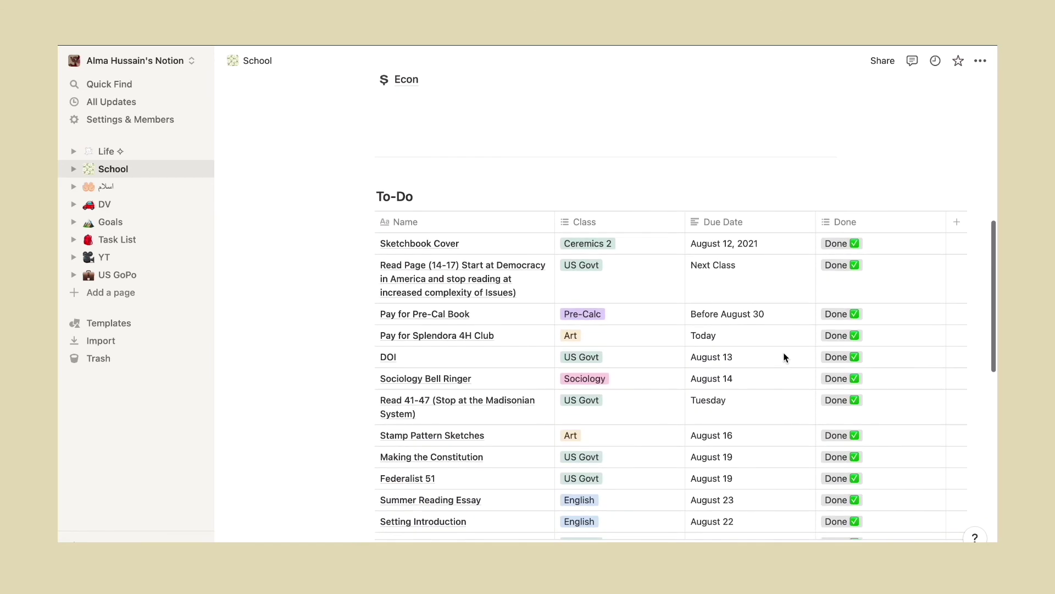
pyautogui.scroll(-5, 785, 356)
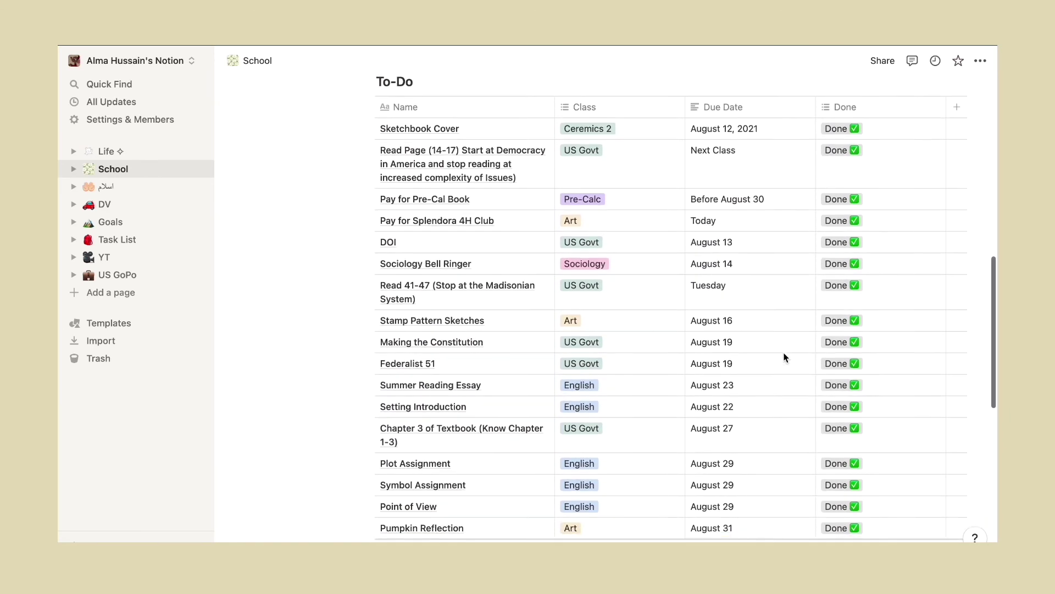
pyautogui.scroll(-6, 785, 356)
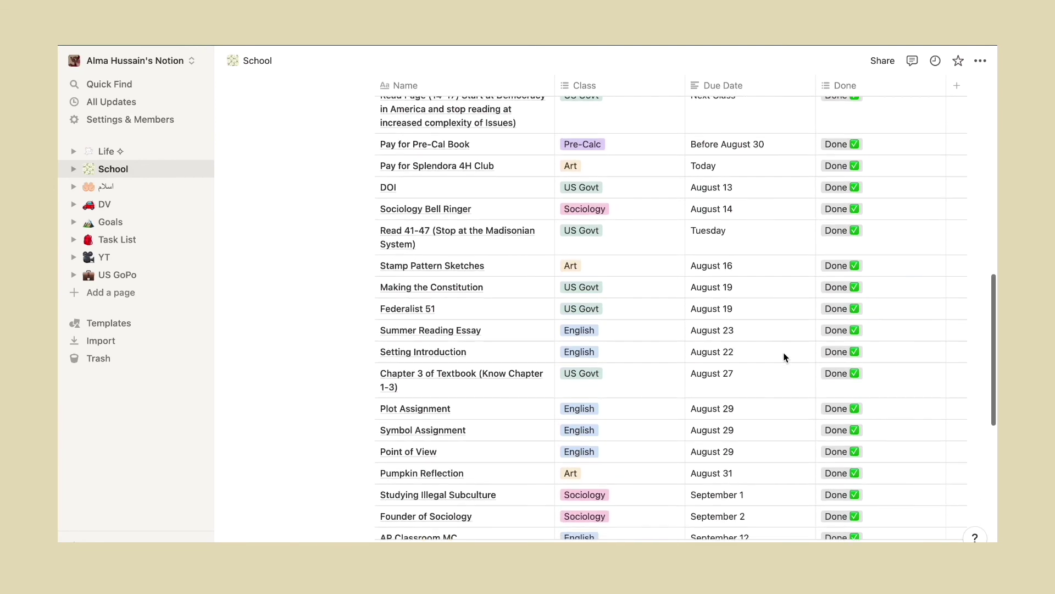
pyautogui.scroll(-5, 784, 356)
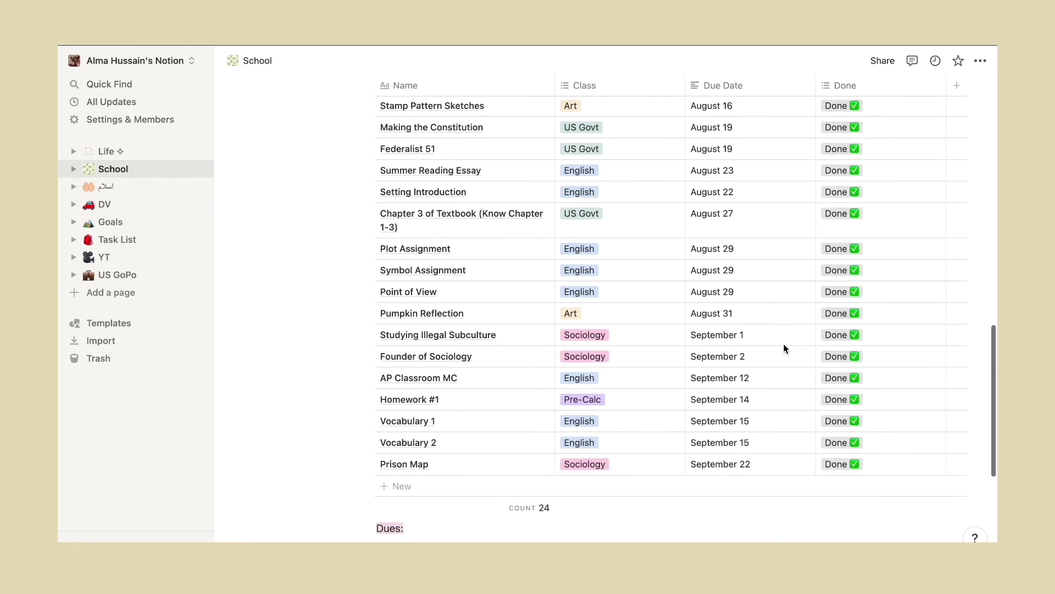
# Set the Prison Map task's status to Done only, removing Working.
pyautogui.click(834, 415)
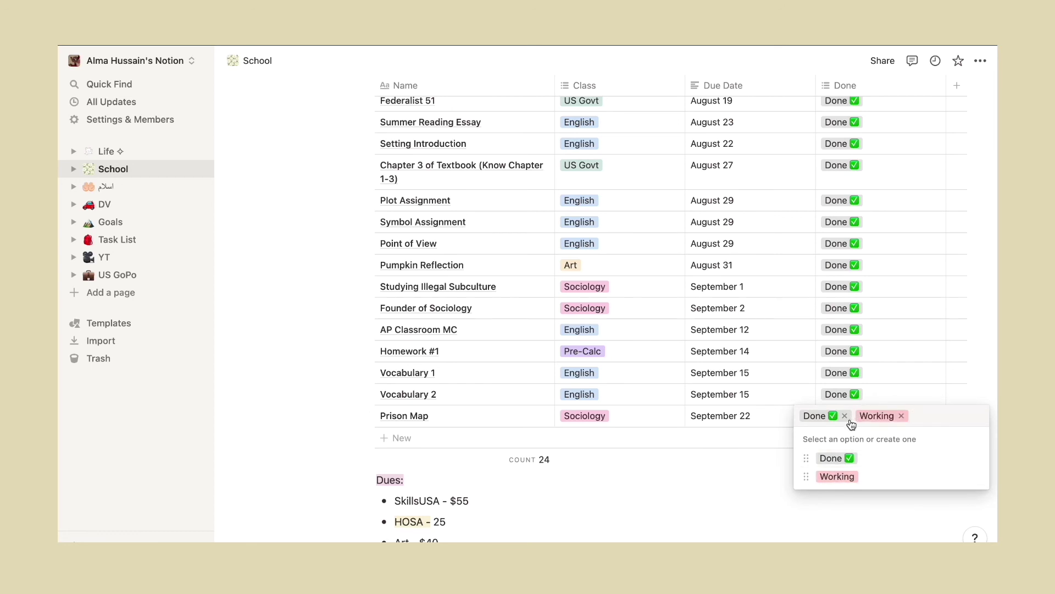
pyautogui.click(841, 459)
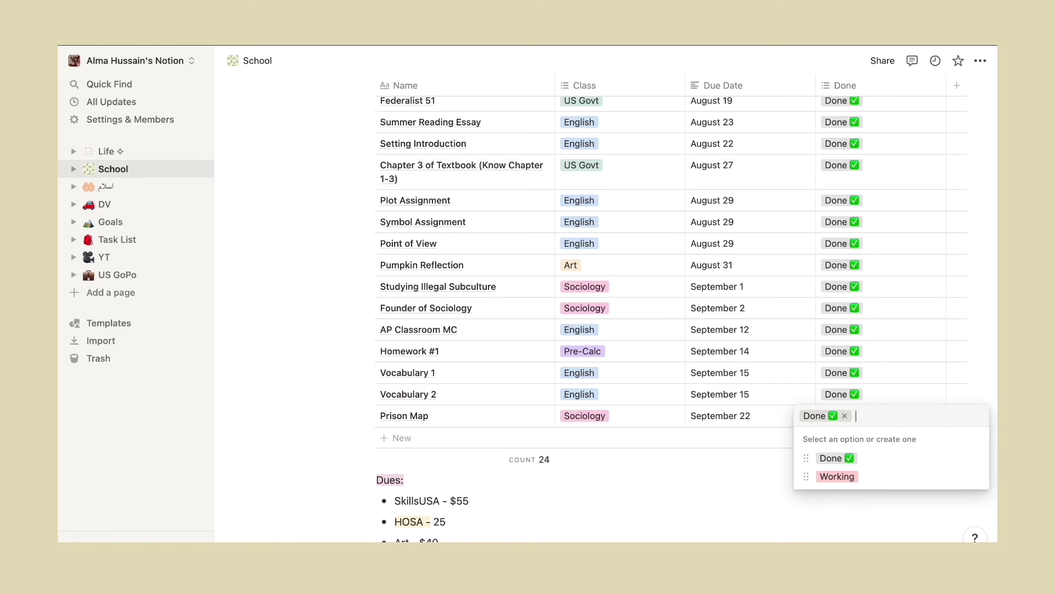
pyautogui.press('Escape')
pyautogui.click(771, 483)
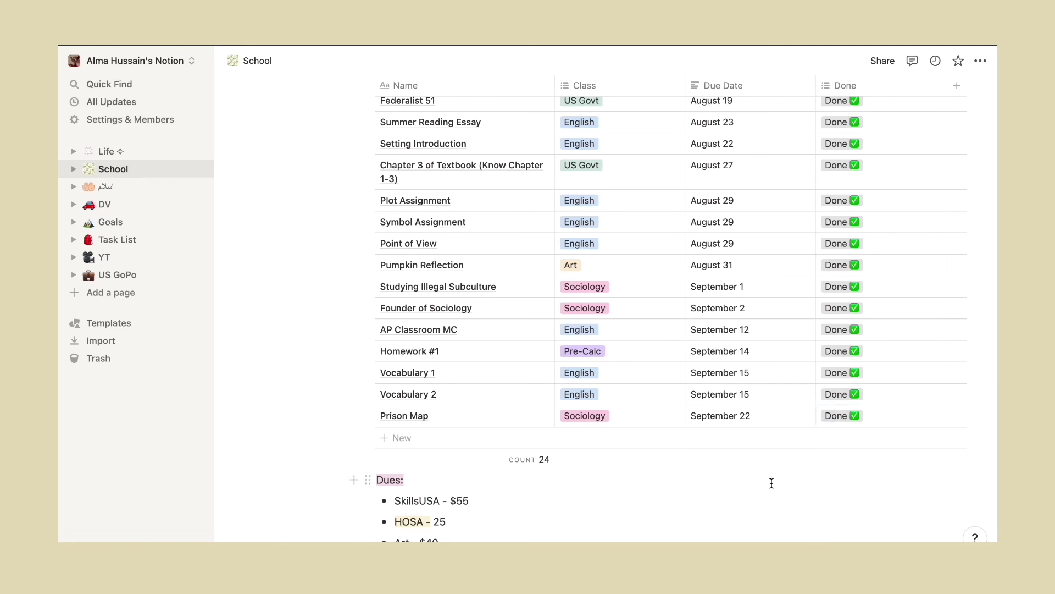
pyautogui.scroll(-3, 772, 483)
pyautogui.scroll(-2, 772, 480)
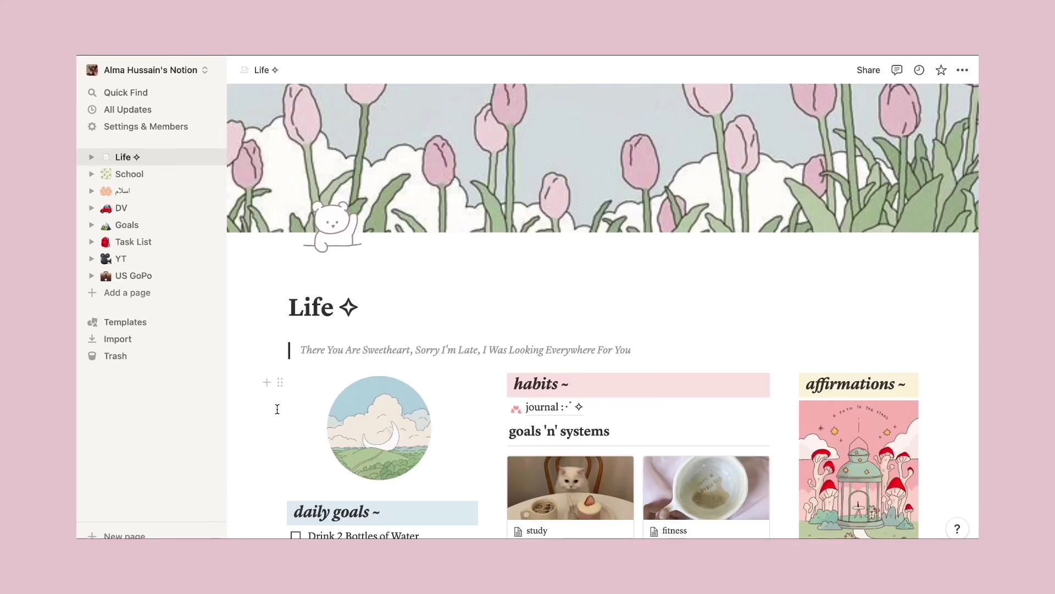
# Scroll the Life dashboard down to the goals 'n' systems gallery of study, fitness and skin care pages.
pyautogui.scroll(-3, 277, 409)
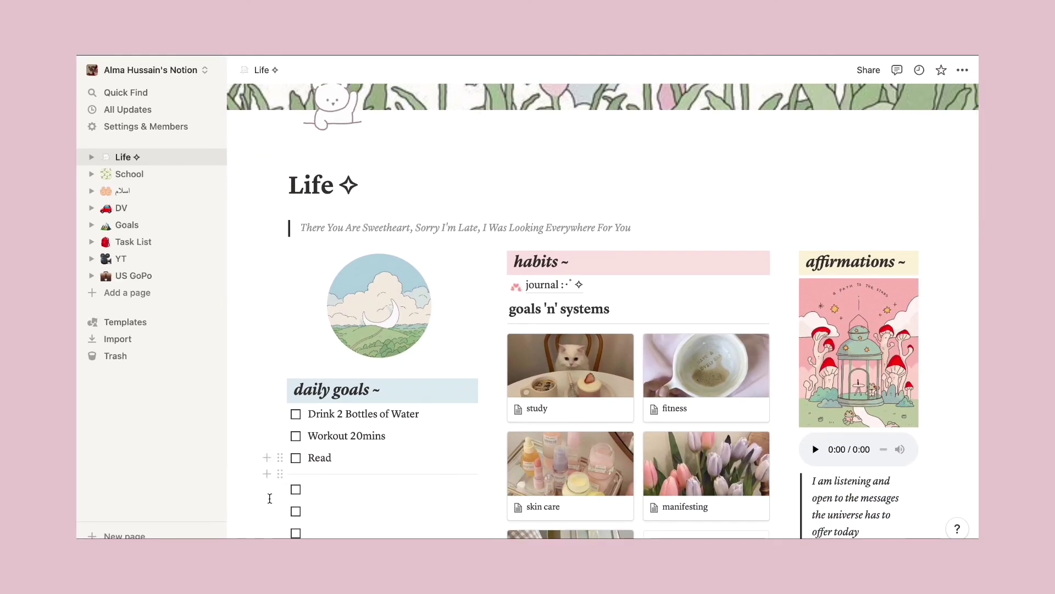
pyautogui.scroll(-3, 263, 523)
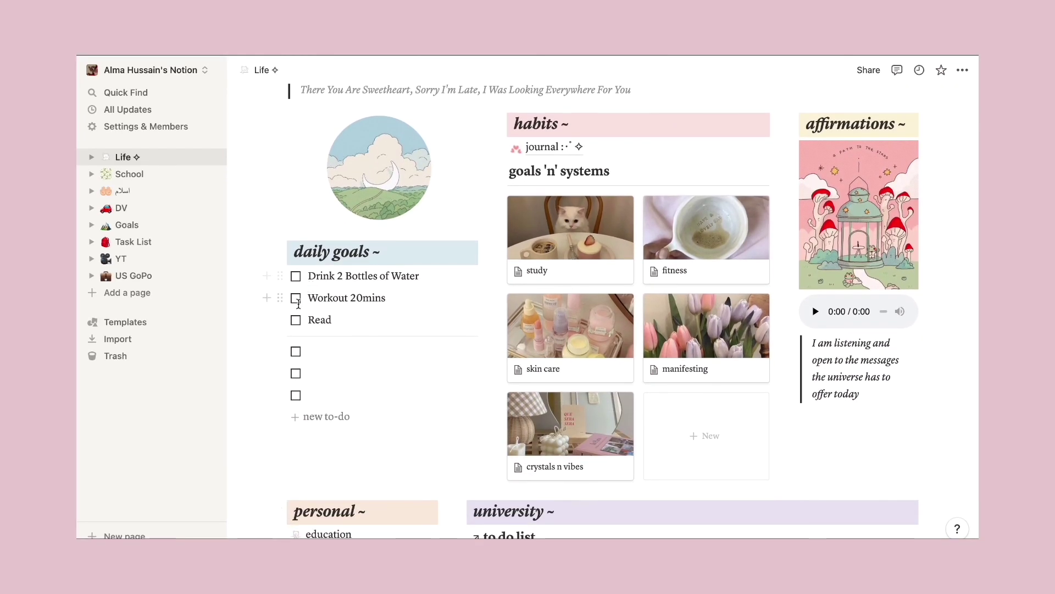